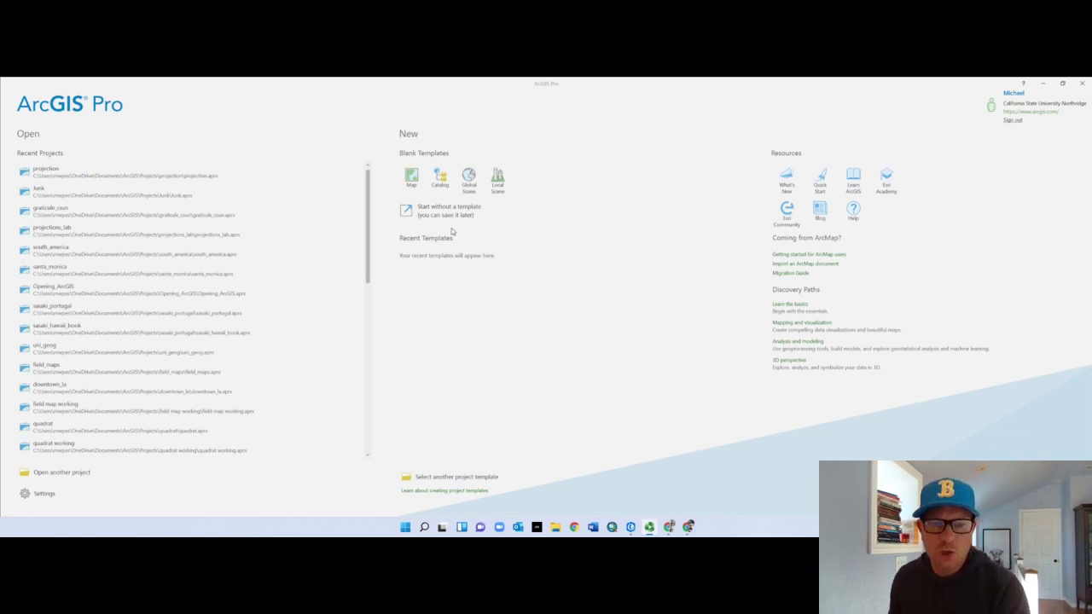
Create a new project from the Map template, named forest, in the default Projects location with its own folder
left_click(414, 181)
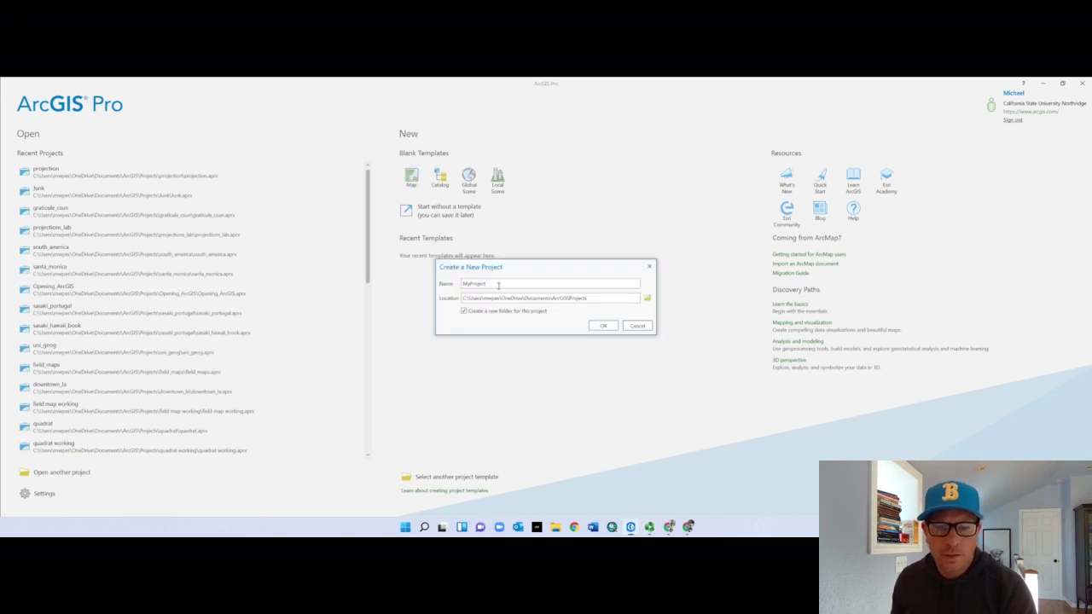
double_click(499, 283)
type("forest")
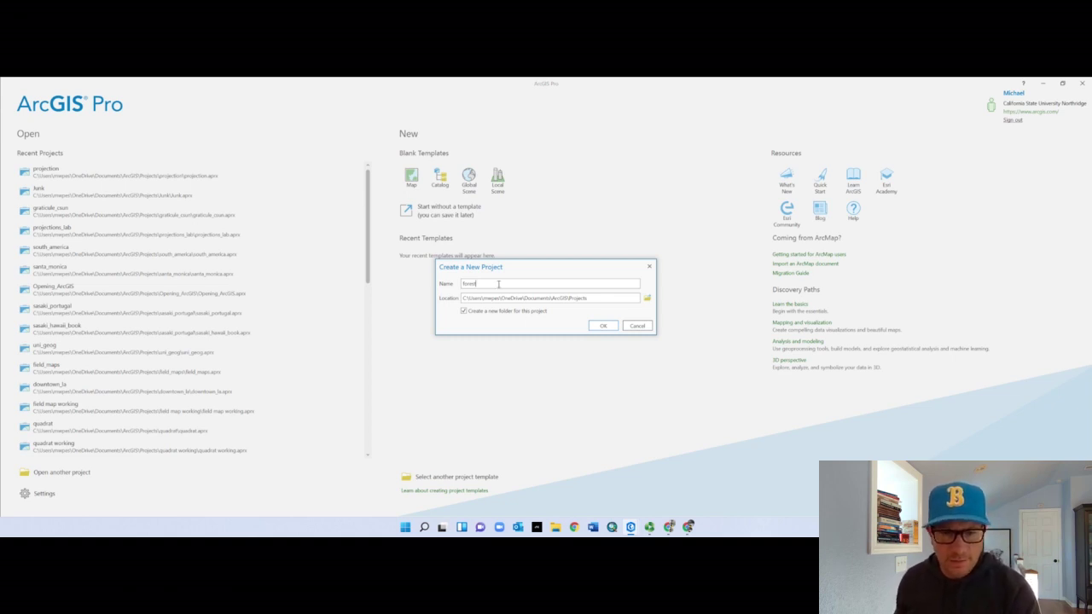
left_click(600, 327)
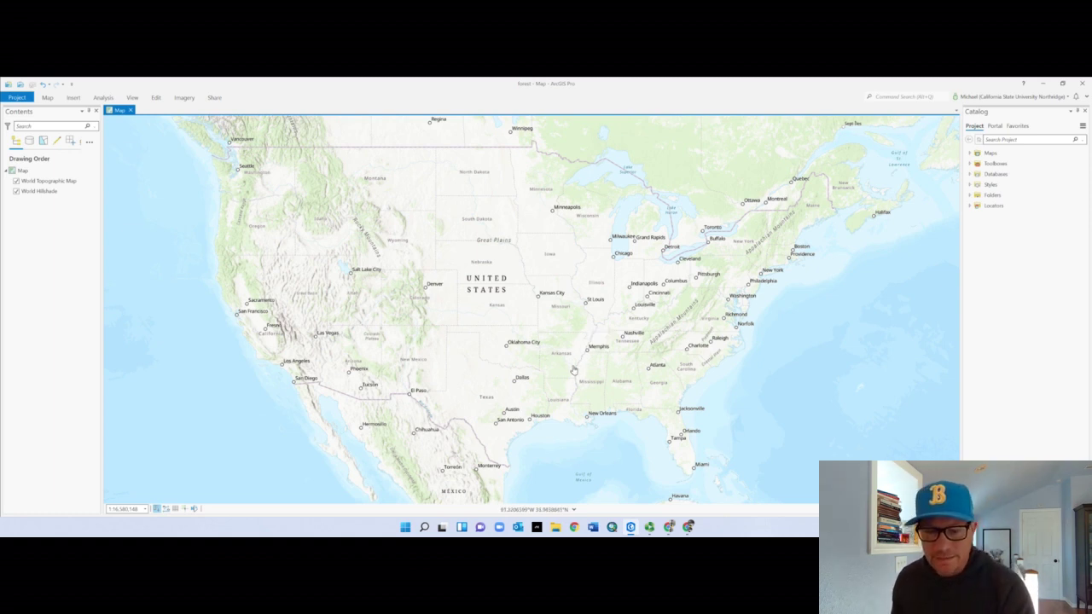
Switch to Chrome and show the file options for world_bank.gdb.zip in the Canvas course's data folder
left_click(669, 527)
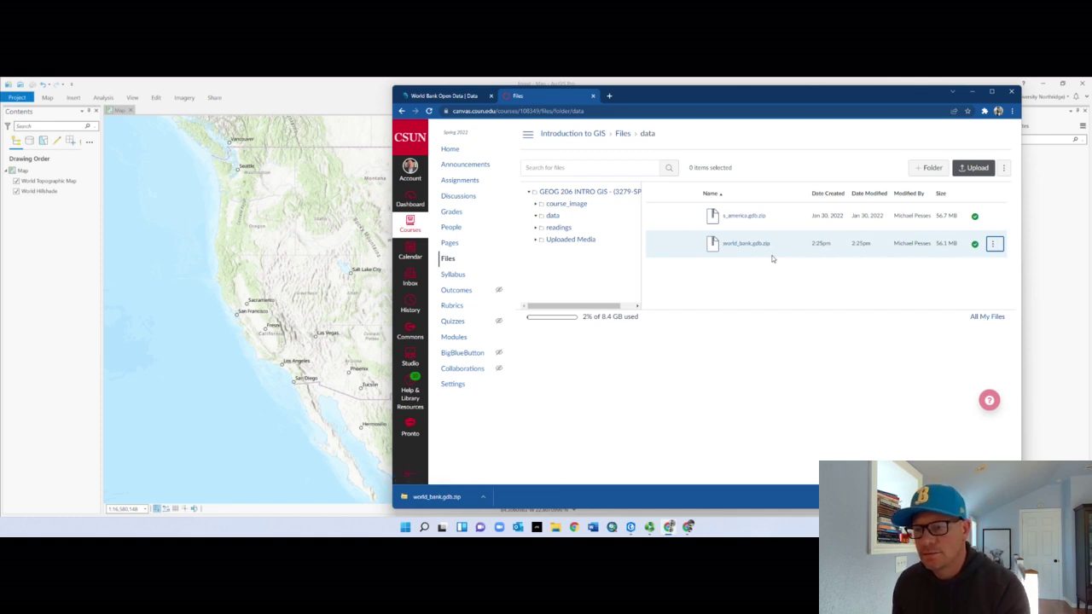
left_click(995, 246)
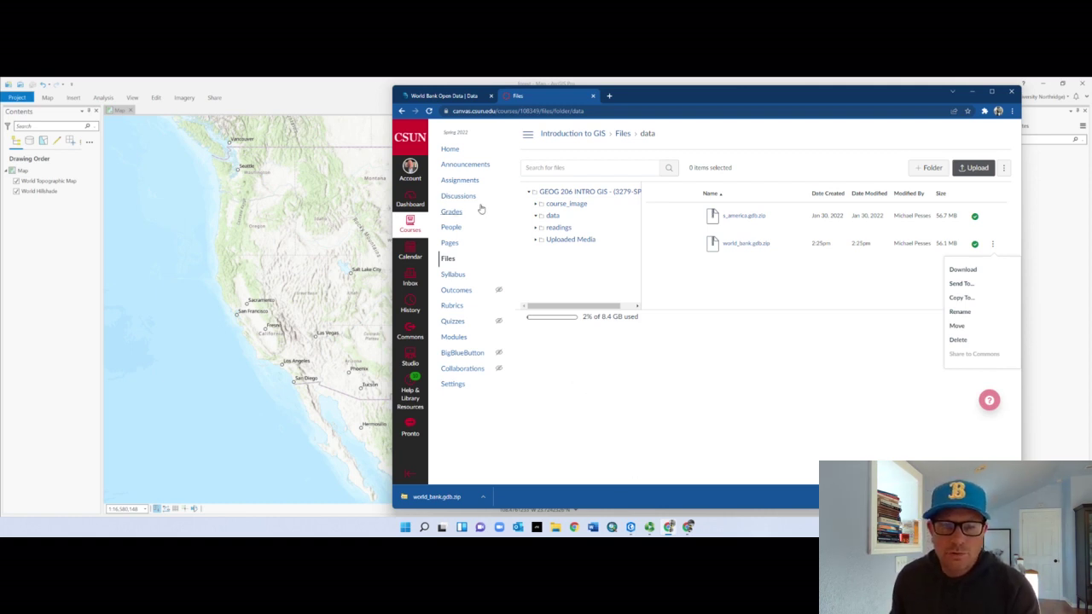
On the World Bank Open Data site, browse the data by indicator and open the Forest area (sq. km) indicator
left_click(453, 96)
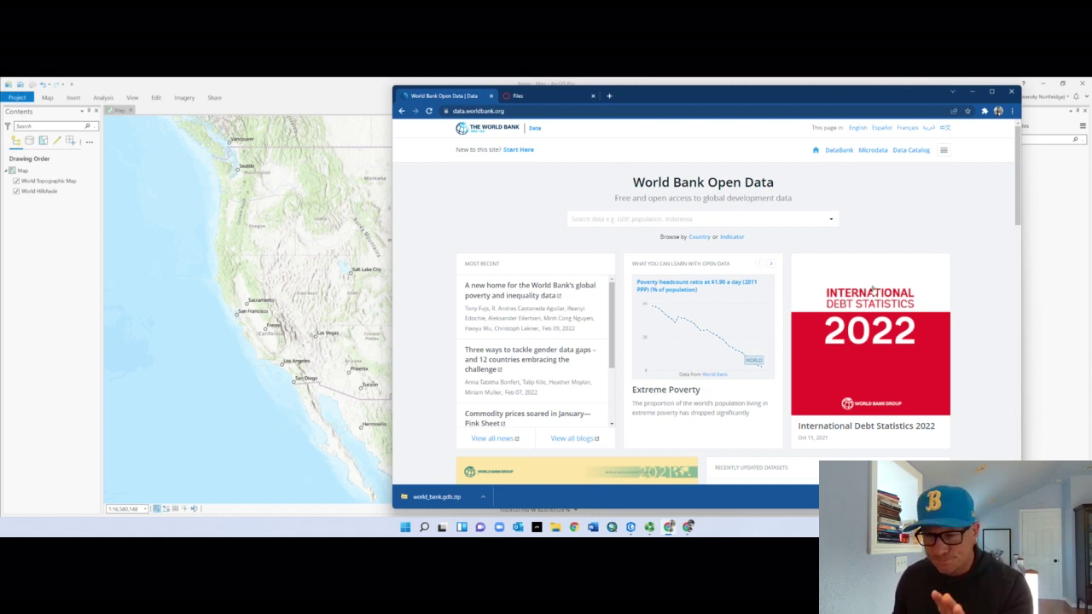
left_click(732, 239)
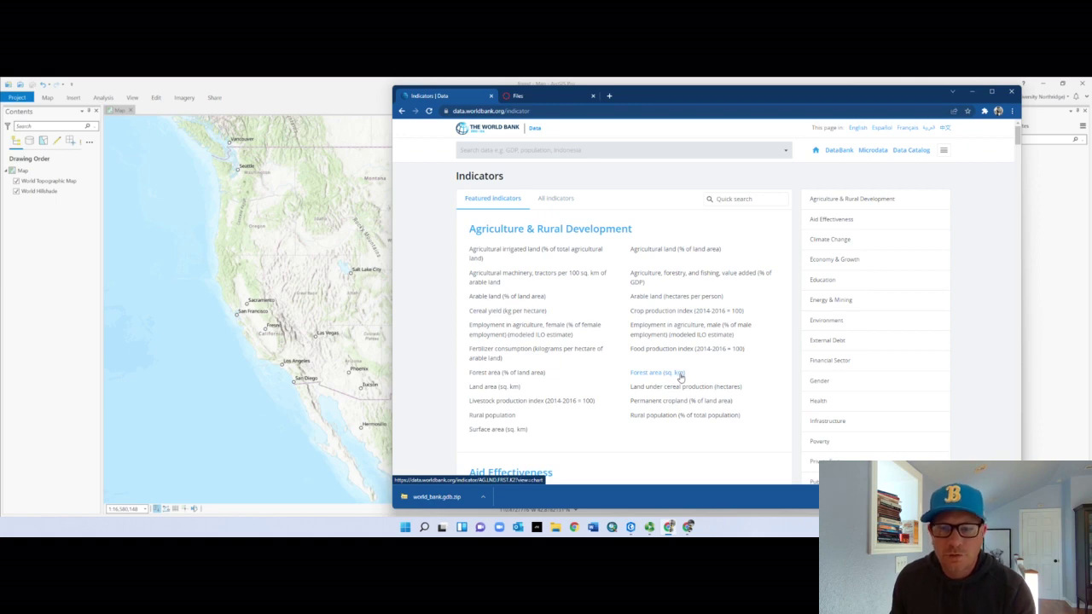
scroll(597, 384, "down", 5)
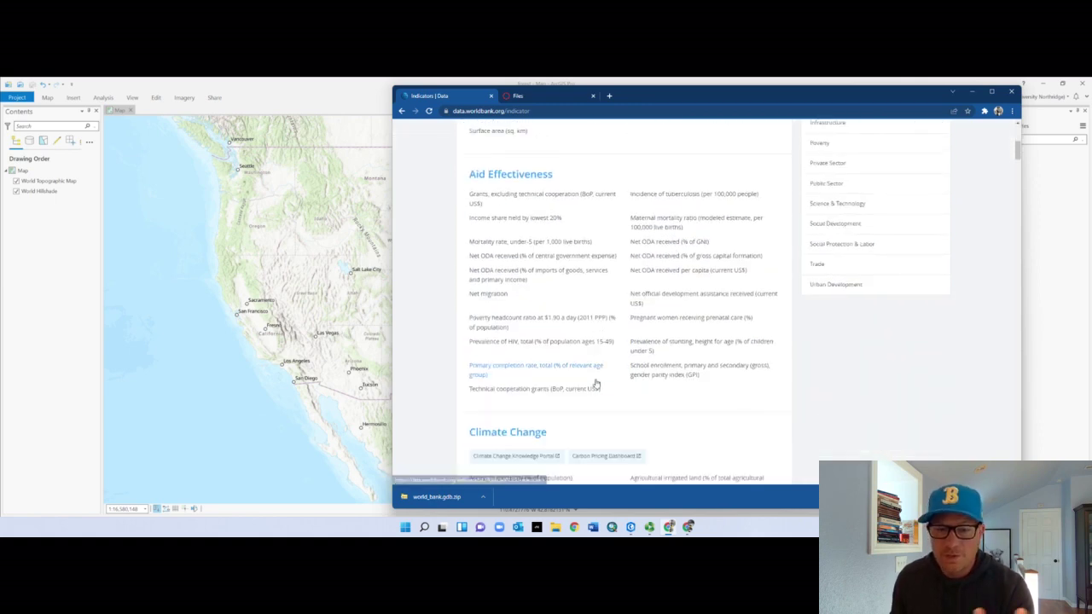
scroll(597, 384, "down", 7)
scroll(597, 384, "up", 2)
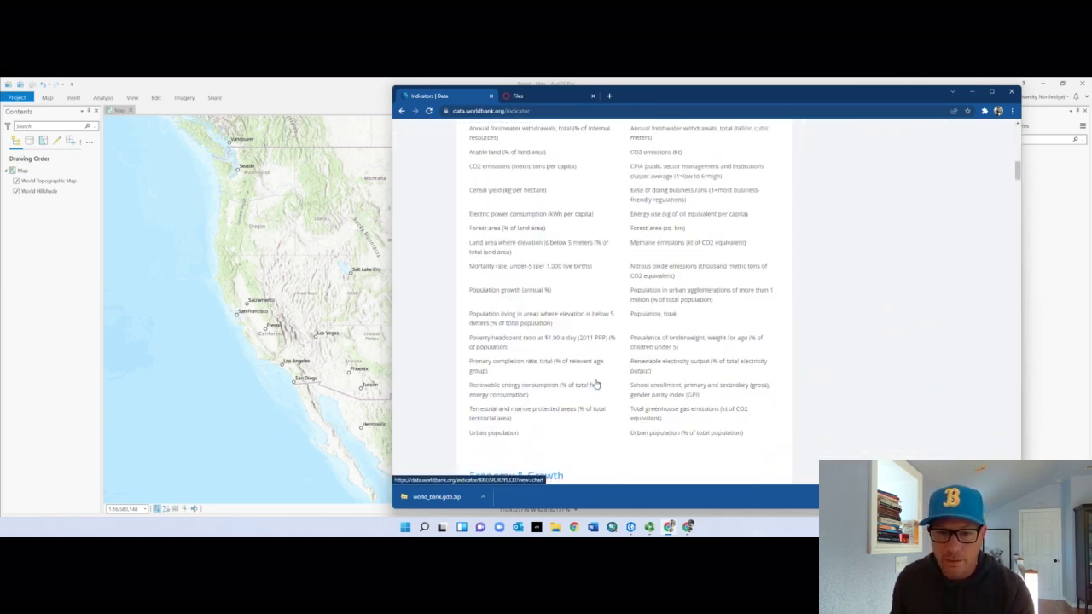
scroll(597, 384, "up", 10)
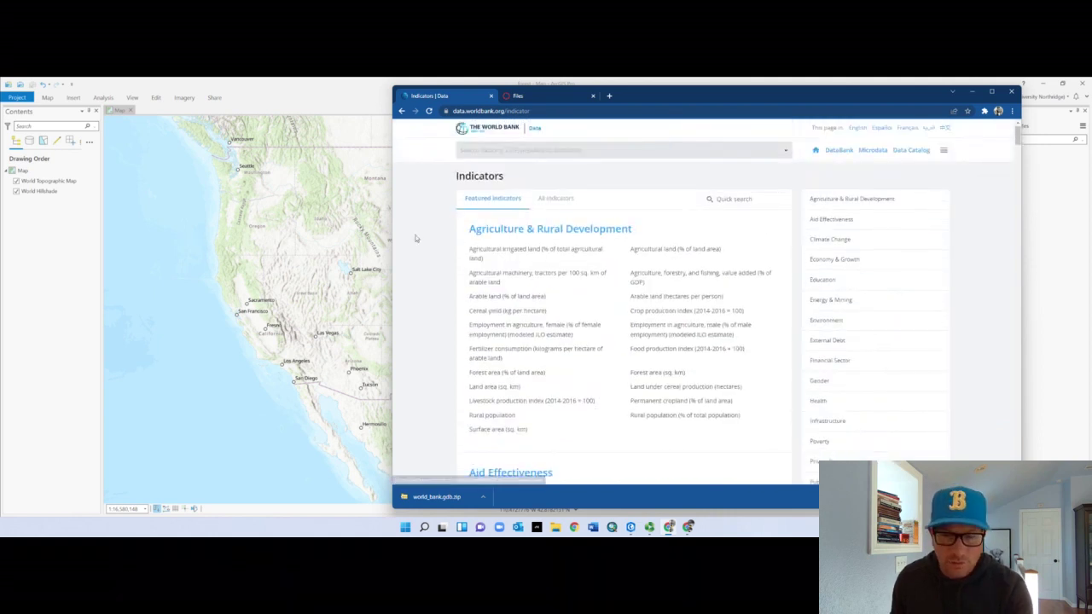
left_click(654, 374)
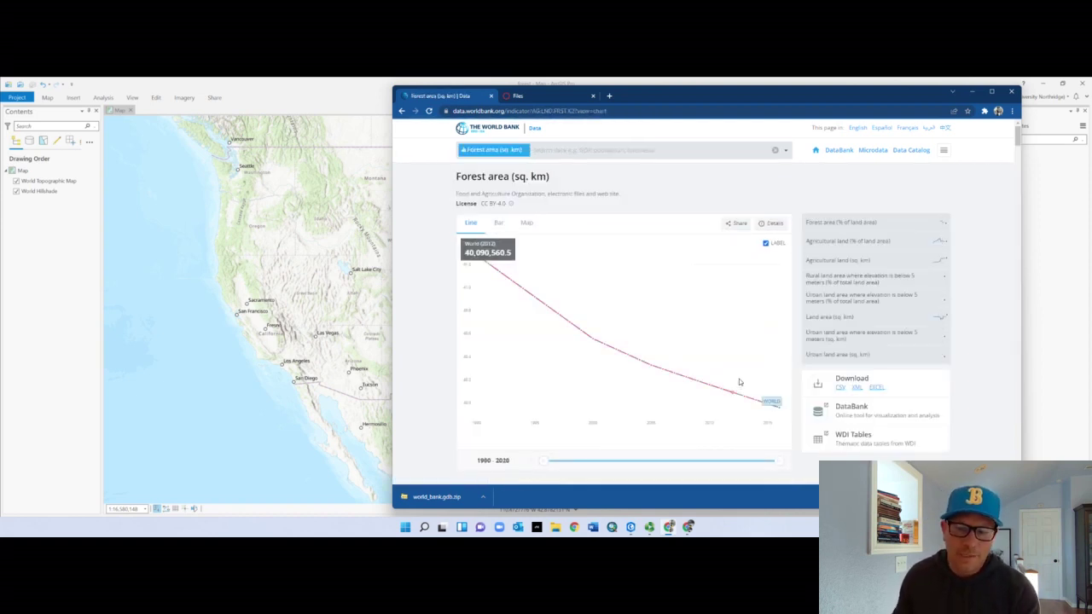
Examine the forest area line chart and country table, and view the indicator as a shaded world map
scroll(632, 413, "down", 1)
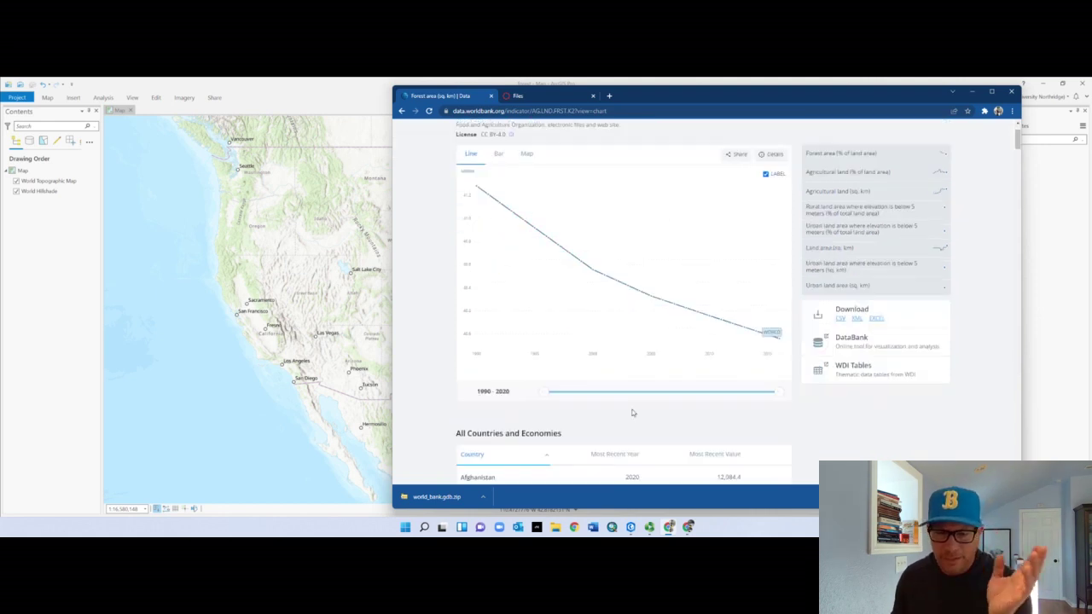
scroll(632, 413, "down", 3)
scroll(632, 413, "up", 4)
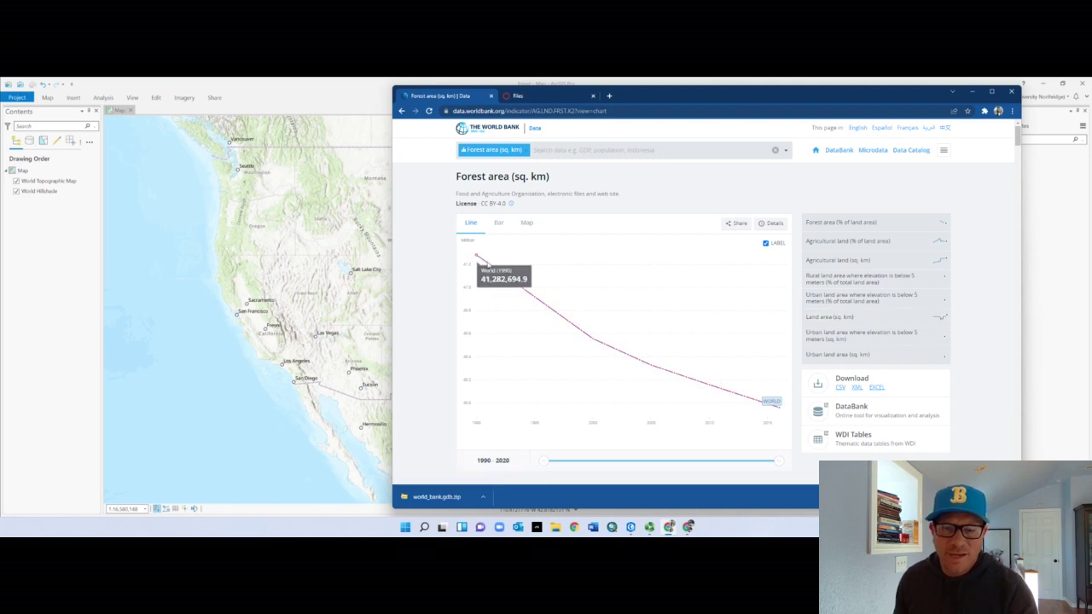
left_click(525, 224)
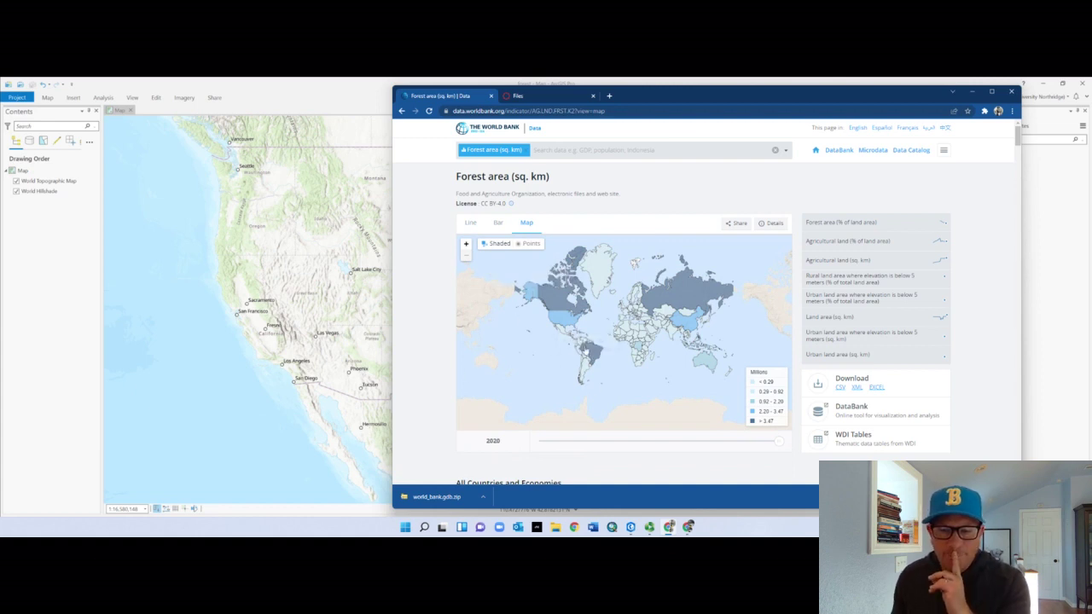
mouse_move(590, 352)
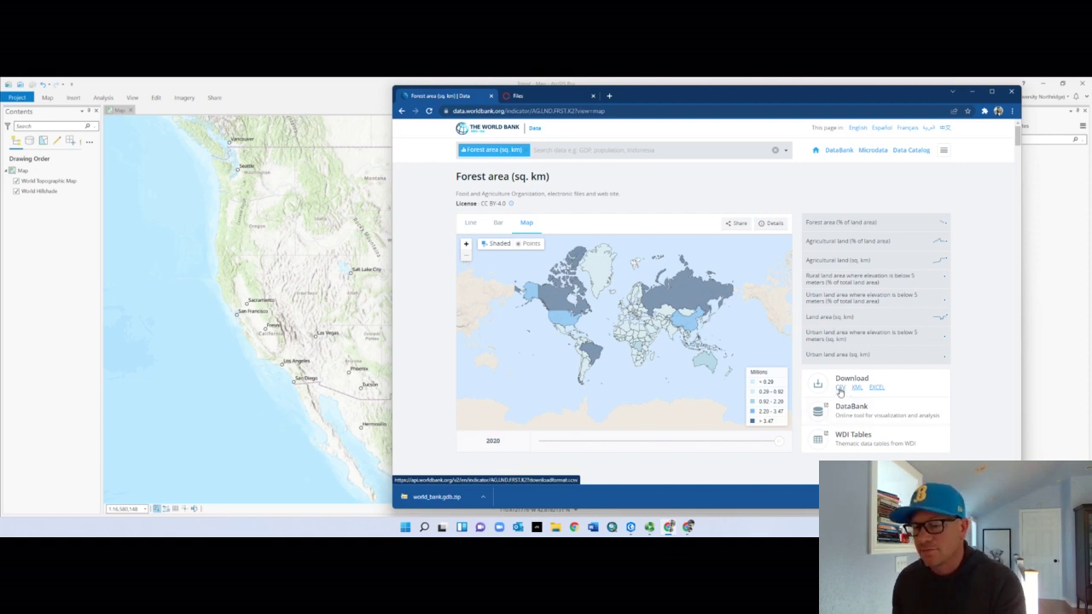
Download the forest area data in CSV format and show the downloaded zip in its folder
left_click(840, 388)
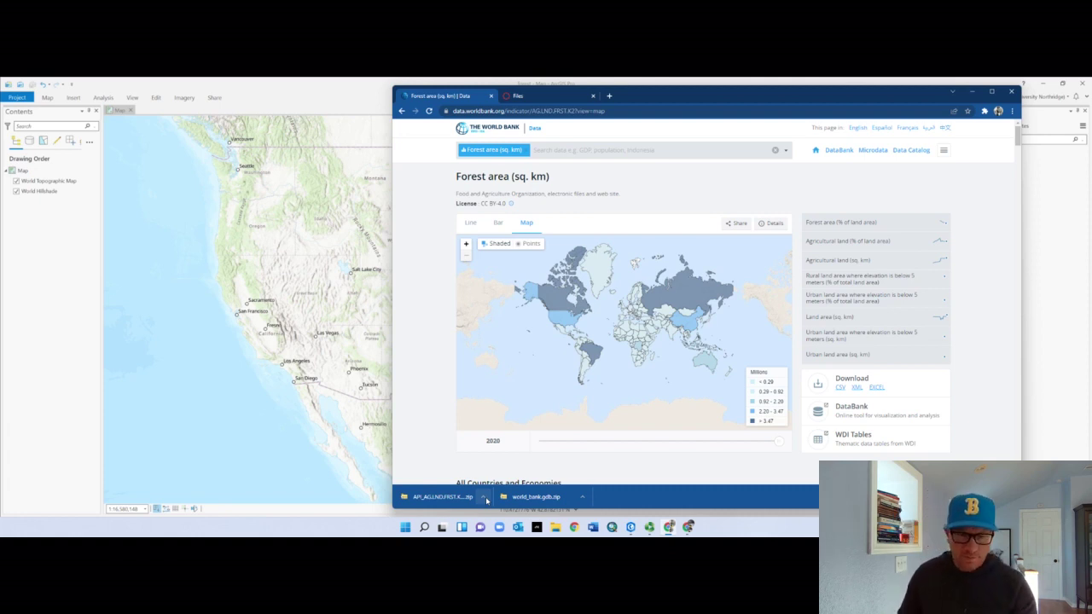
left_click(483, 497)
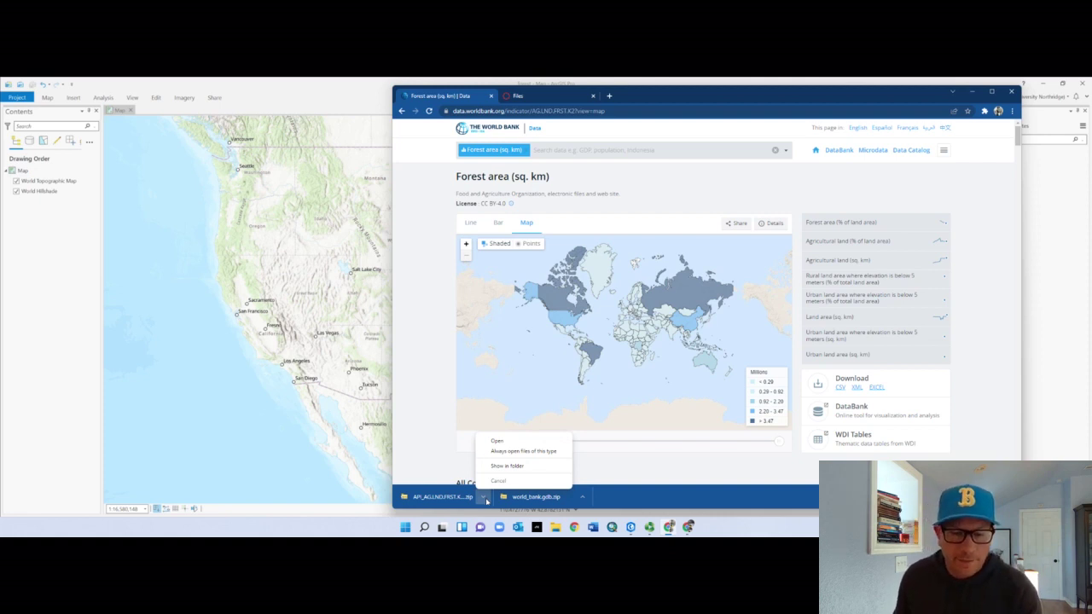
left_click(507, 466)
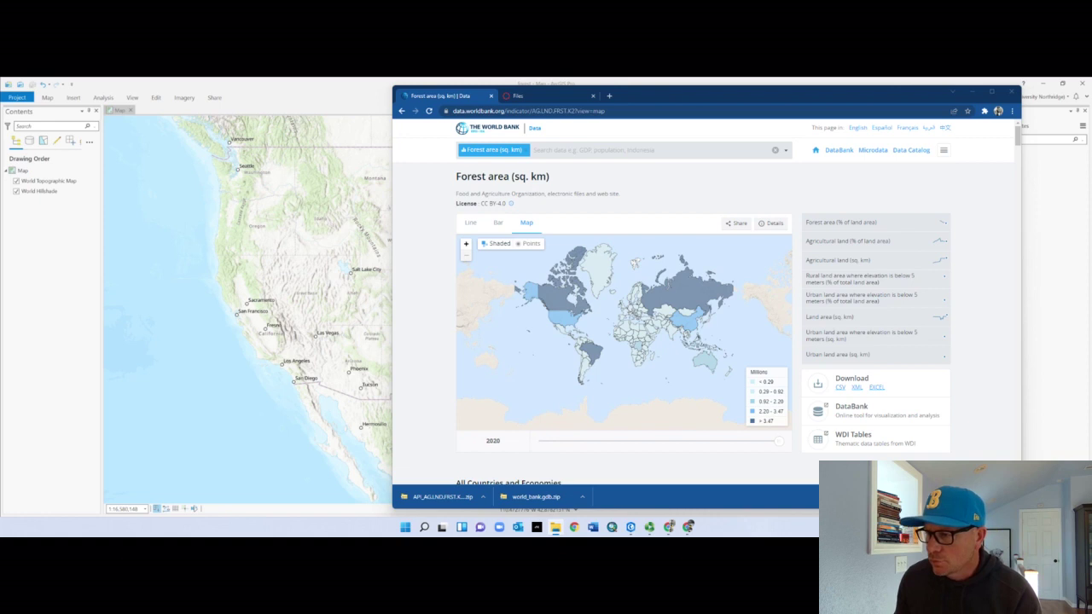
Move and widen the Downloads window, and widen its Name column to show the full zip file names
left_click_drag(715, 120, 329, 199)
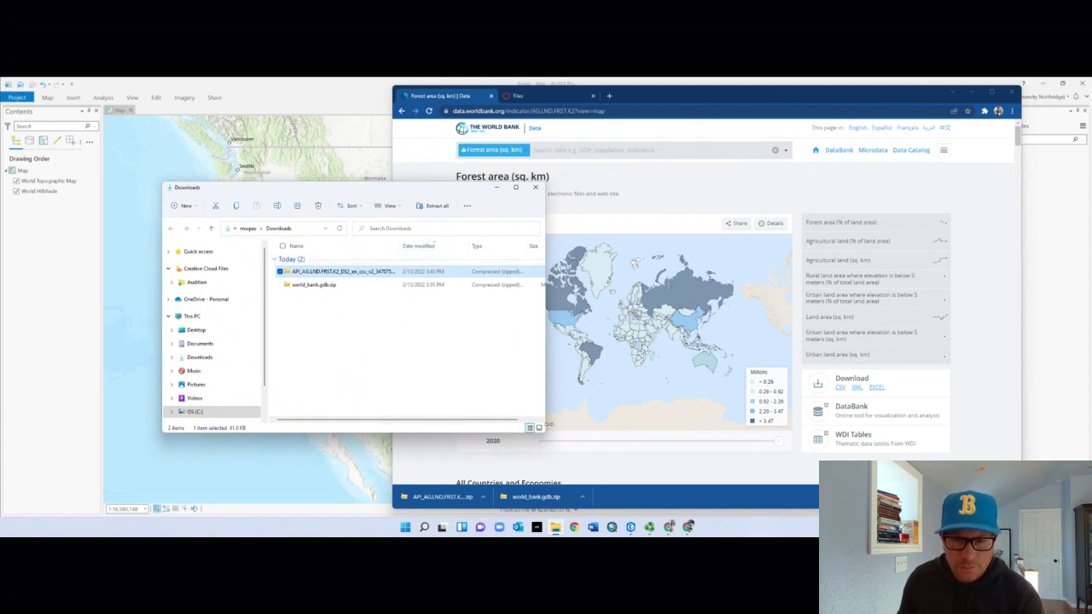
left_click_drag(547, 424, 710, 427)
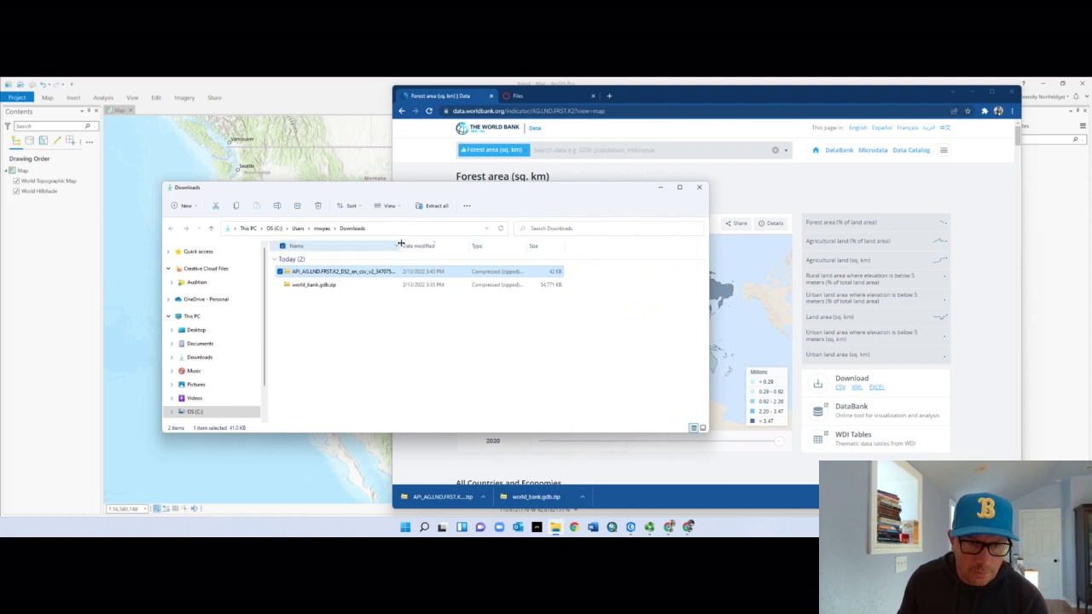
left_click_drag(400, 245, 431, 245)
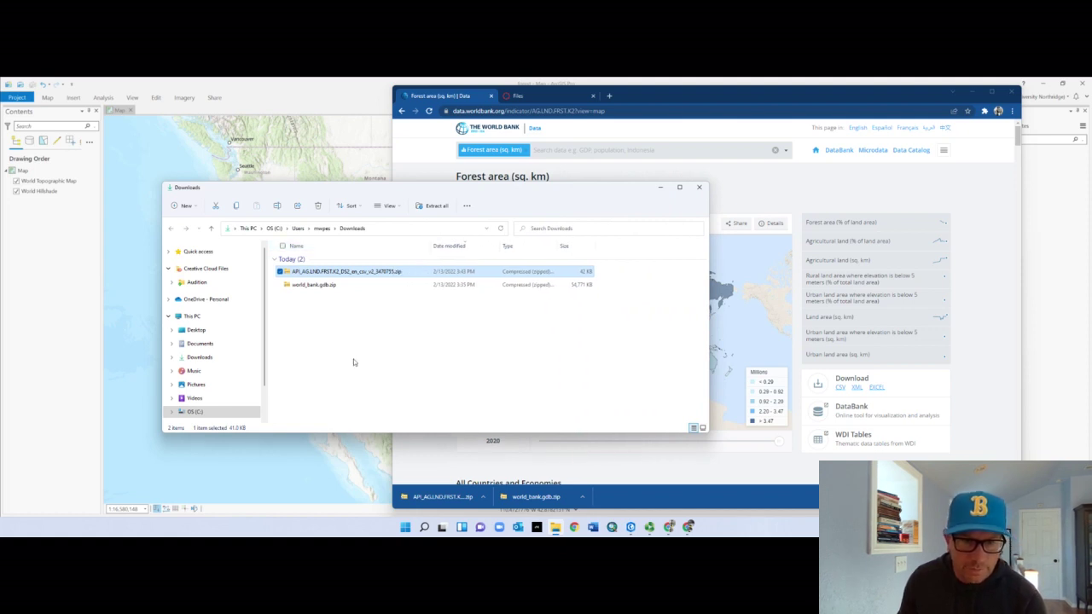
left_click(353, 363)
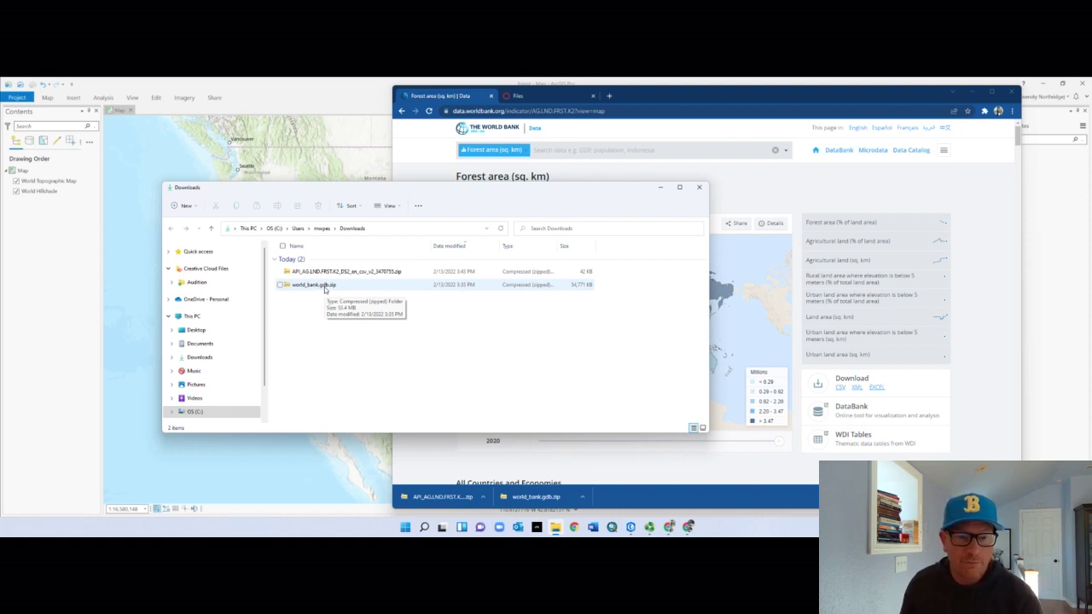
Open the 7-Zip extraction settings for world_bank.gdb.zip in the Downloads folder
left_click(325, 287)
right_click(326, 290)
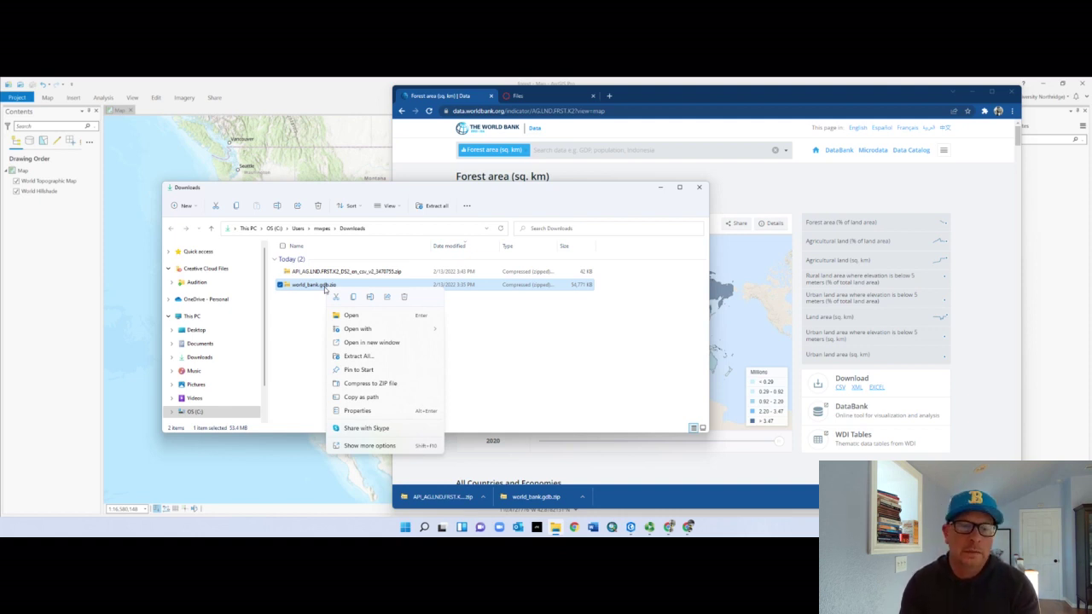
left_click(370, 445)
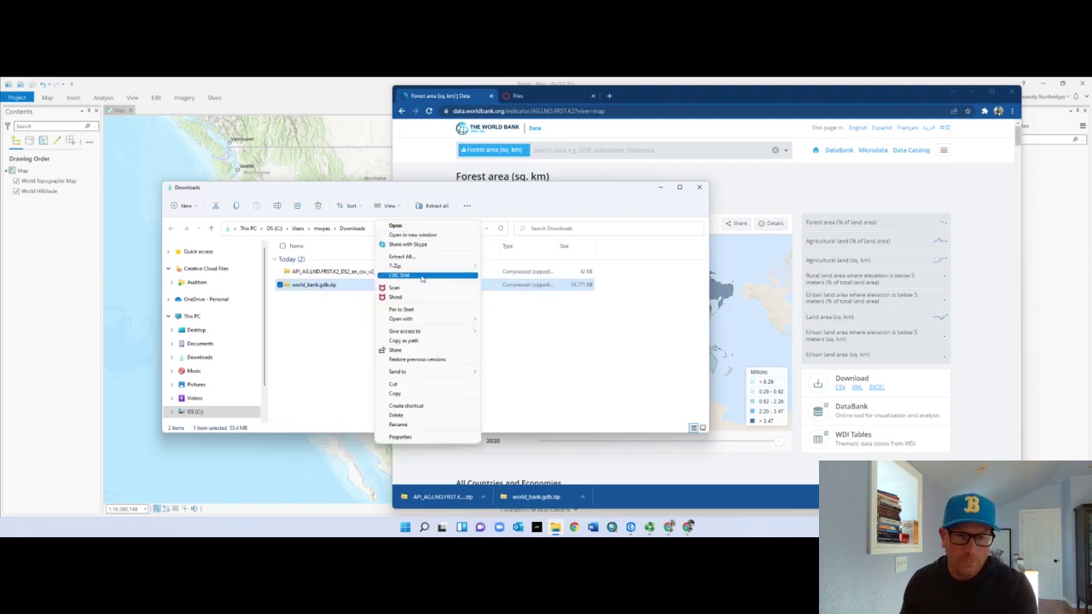
mouse_move(426, 267)
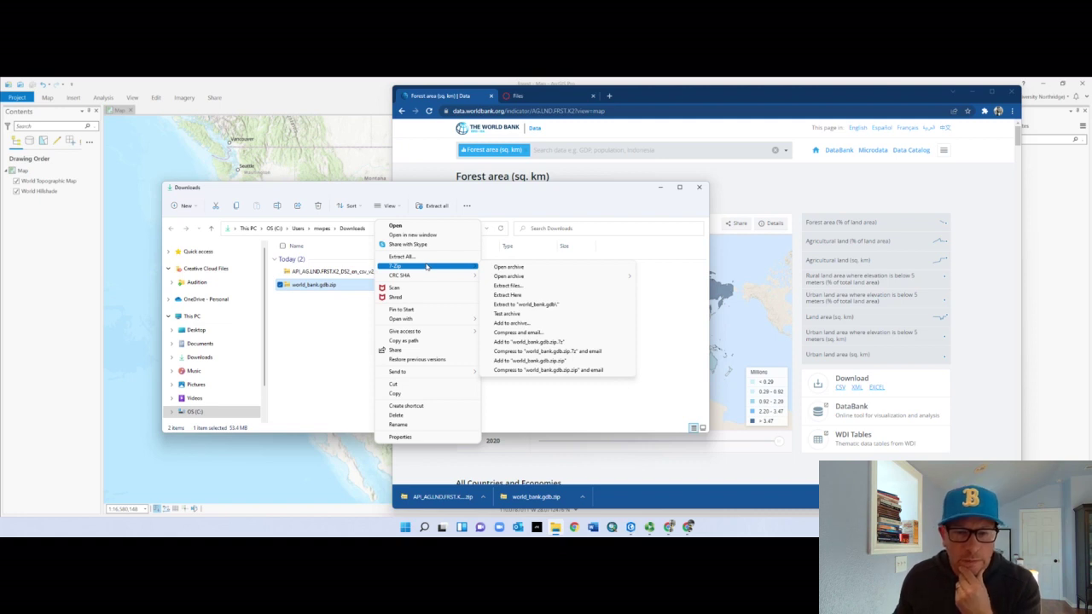
left_click(515, 293)
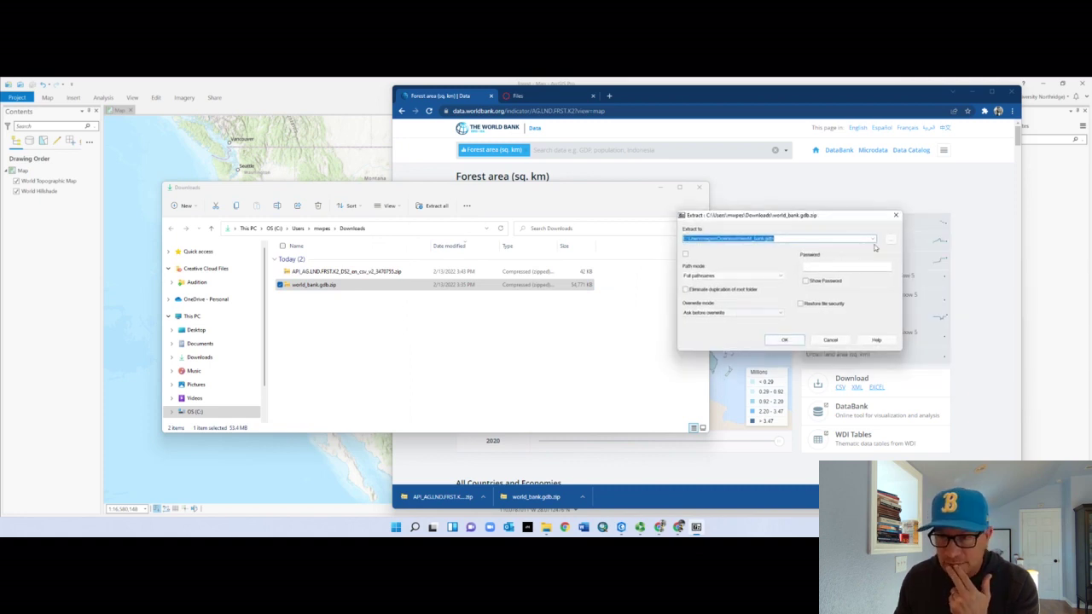
Set the extraction destination to the forest project folder under Documents\ArcGIS\Projects and extract the world_bank.gdb archive there
left_click(872, 239)
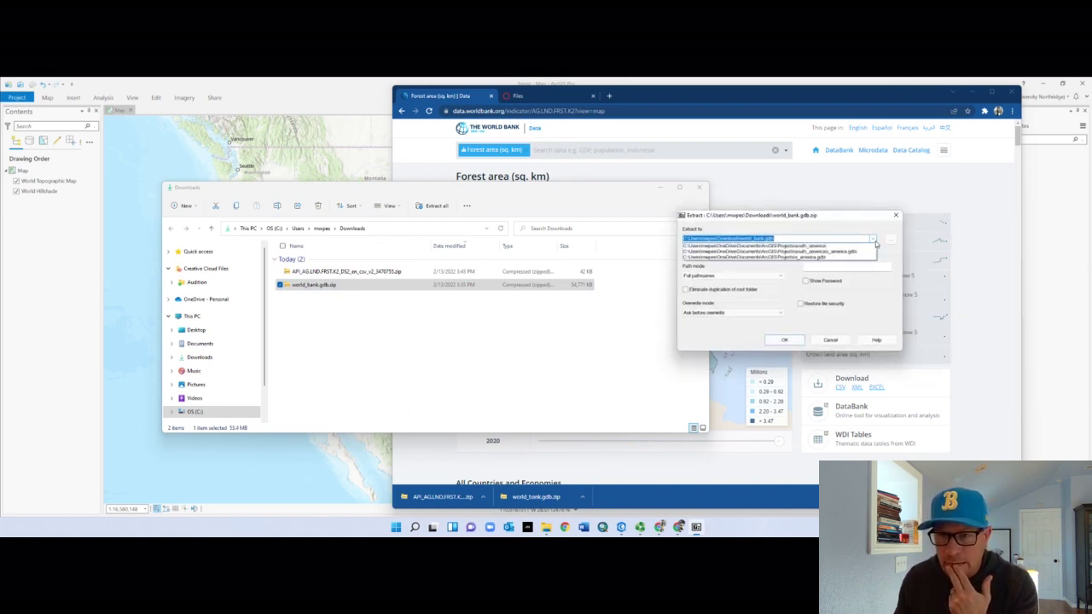
left_click(889, 244)
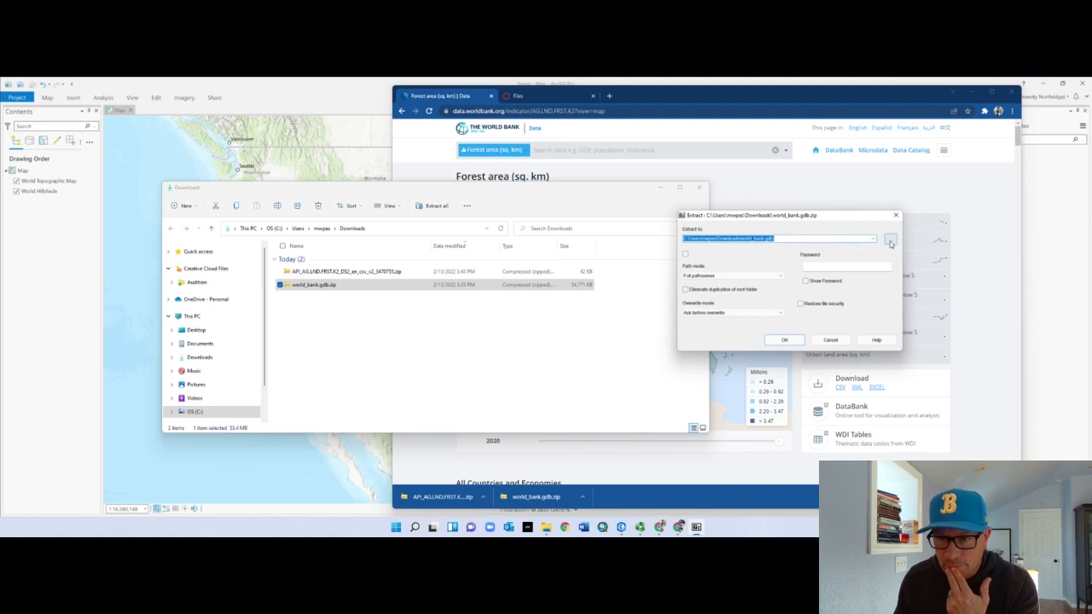
left_click(889, 244)
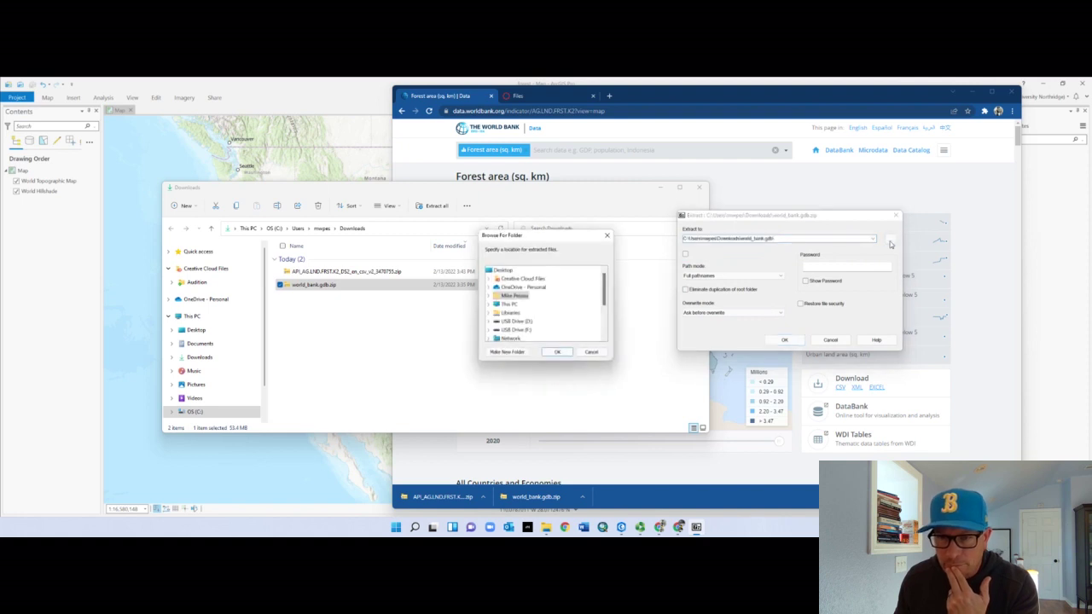
left_click(491, 296)
scroll(493, 316, "down", 1)
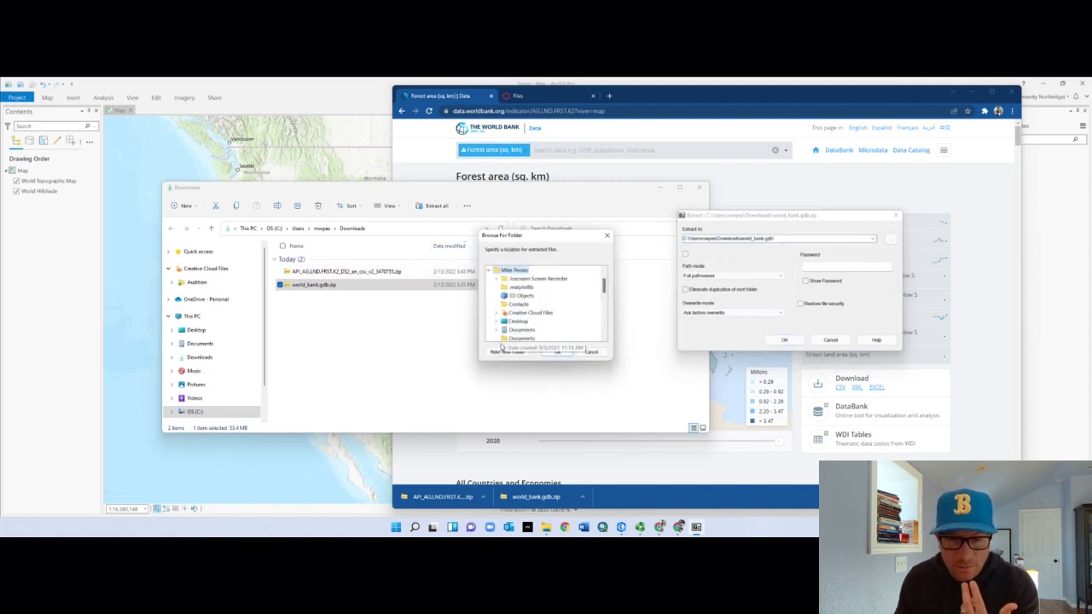
left_click(495, 333)
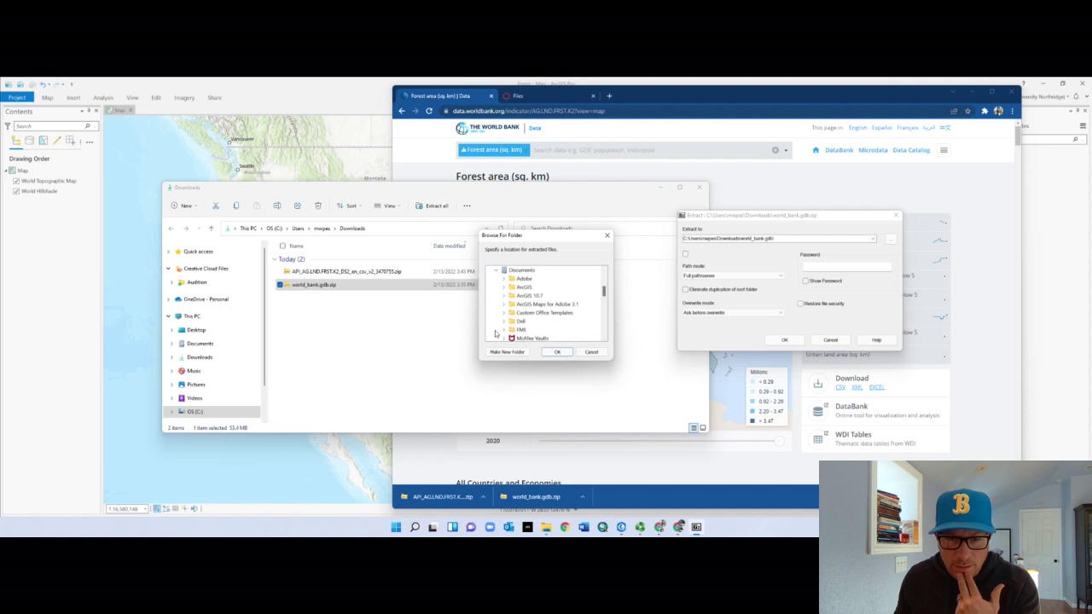
double_click(524, 286)
scroll(553, 325, "down", 4)
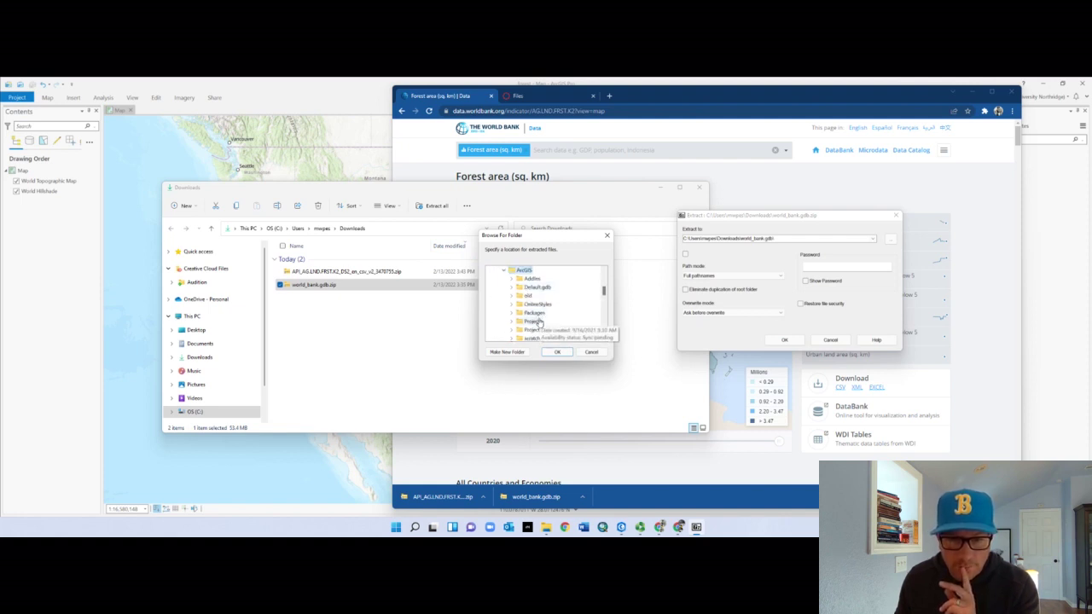
double_click(539, 287)
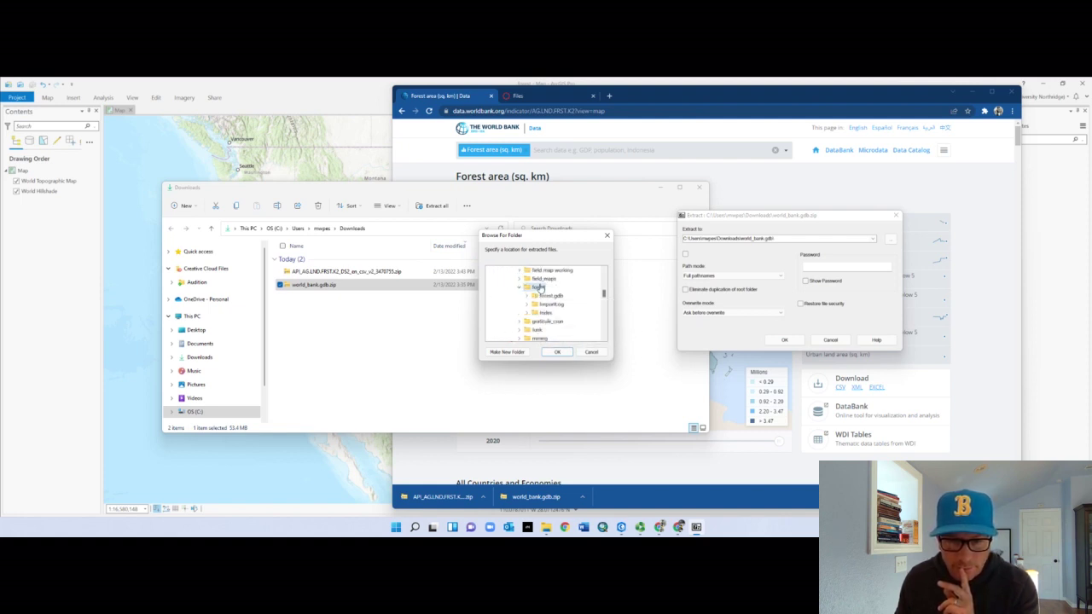
left_click(557, 352)
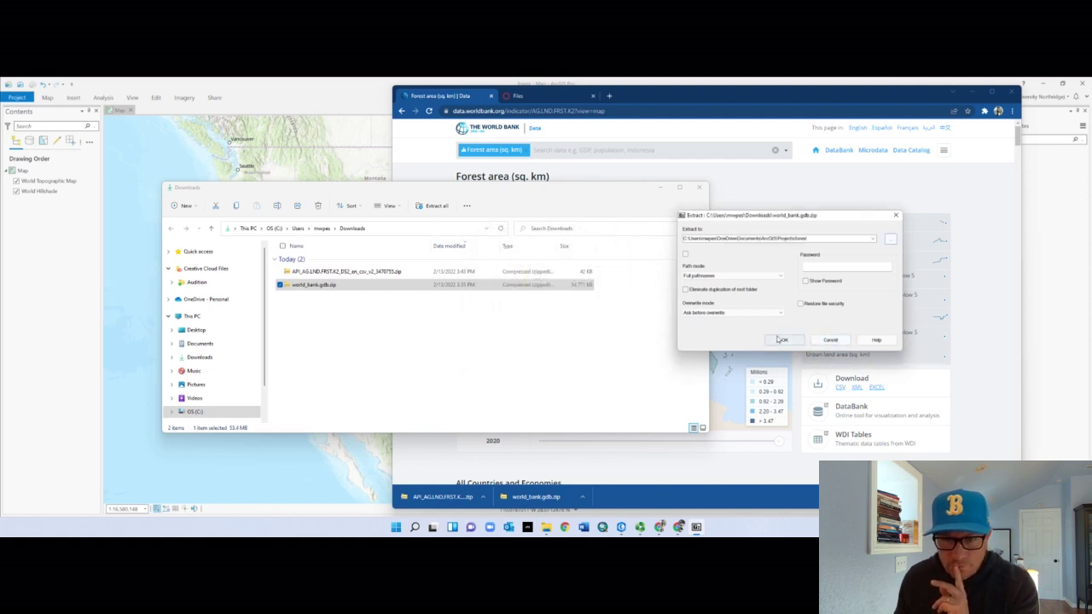
left_click(781, 340)
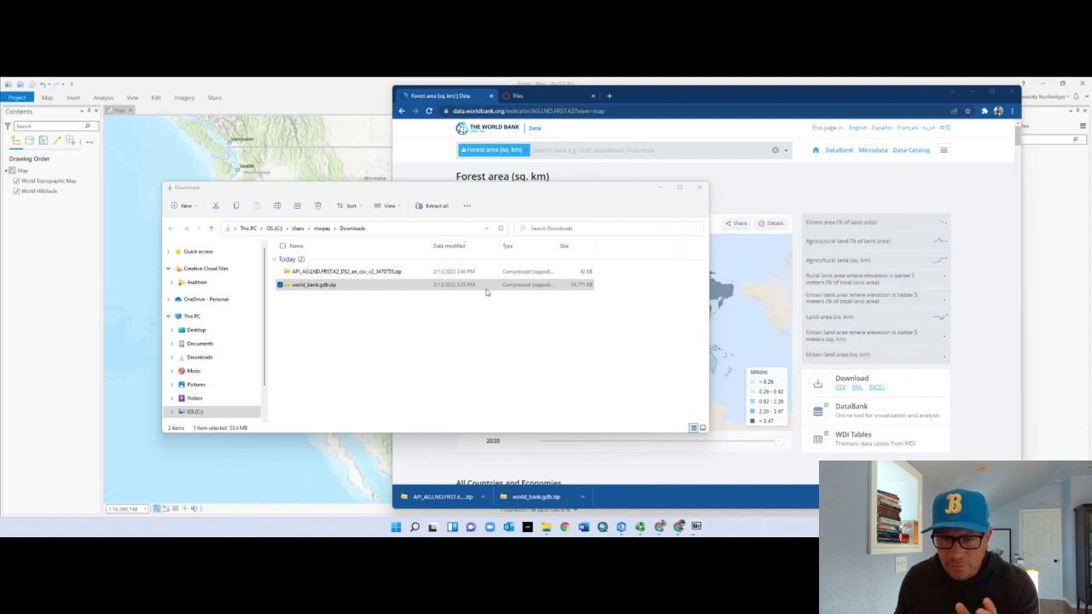
Extract the forest area archive API_AG.LND.FRST.K2_DS2_en_csv_v2_3470755.zip with 7-Zip into the forest project folder
left_click(353, 272)
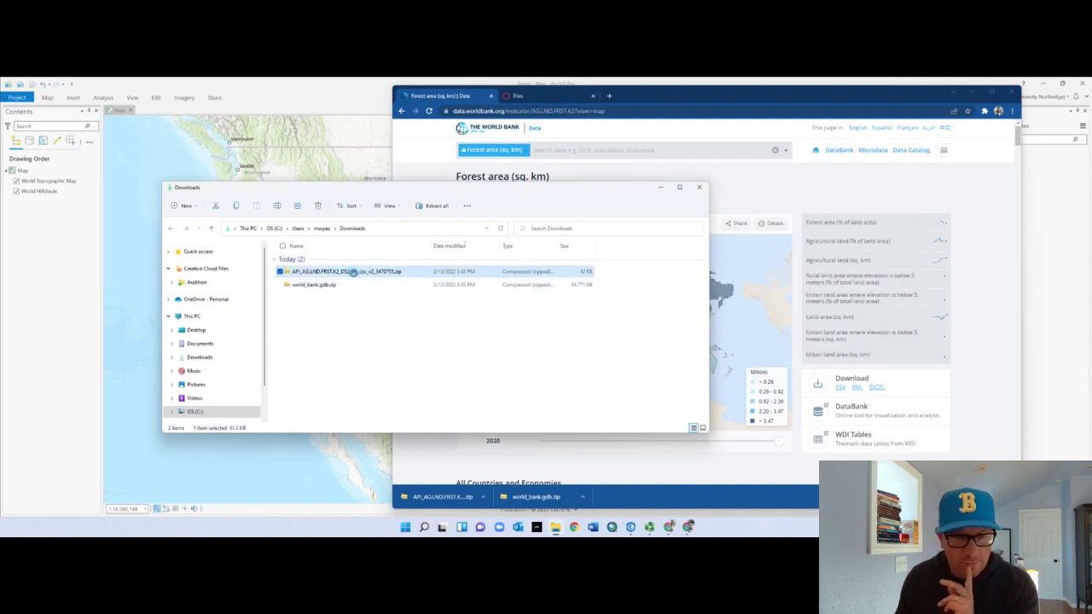
right_click(354, 273)
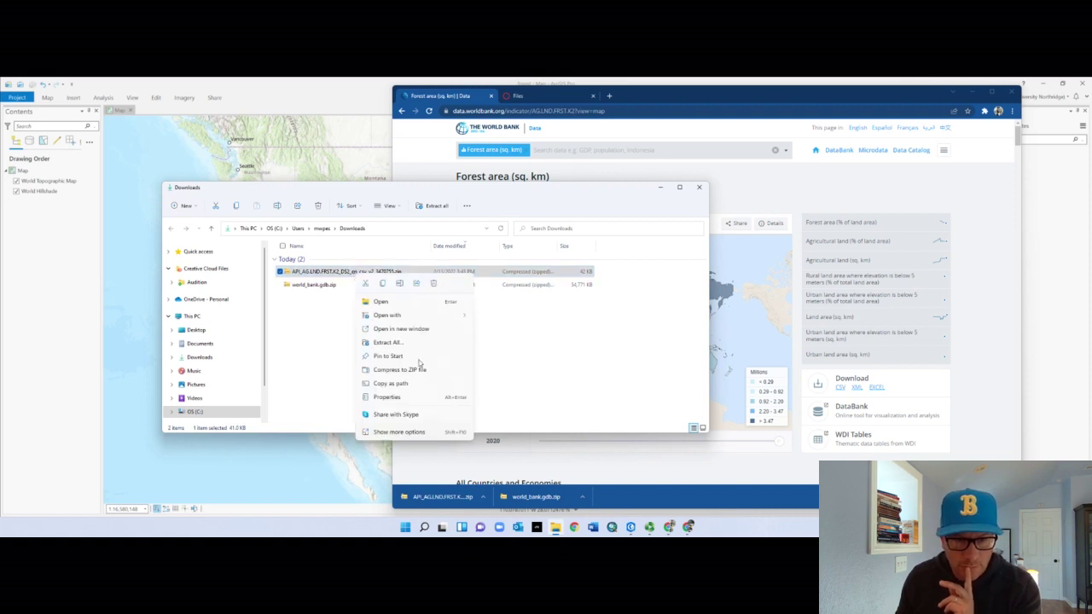
left_click(413, 432)
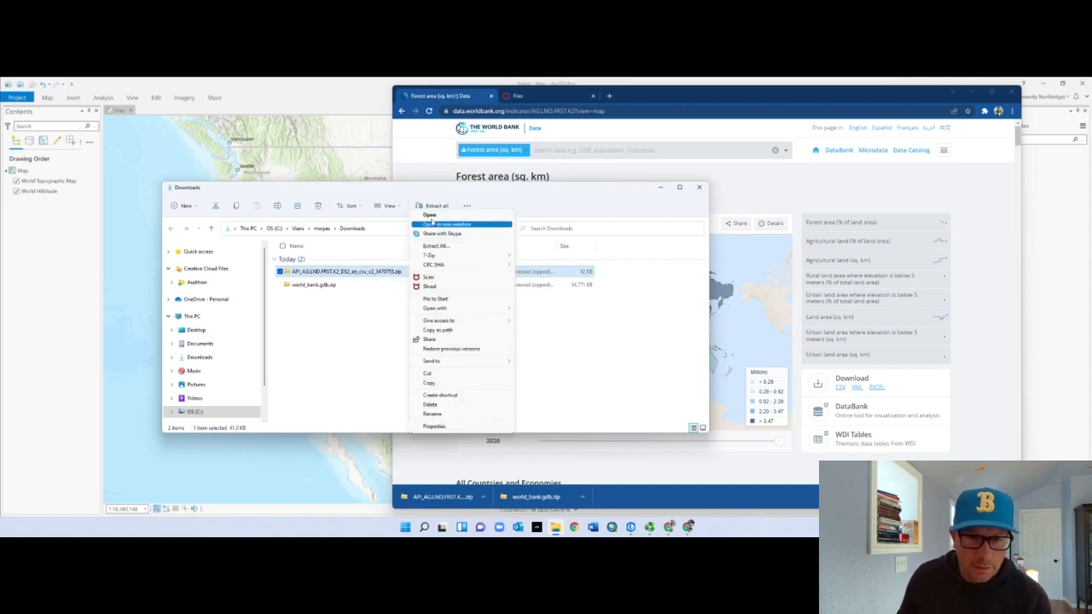
mouse_move(443, 259)
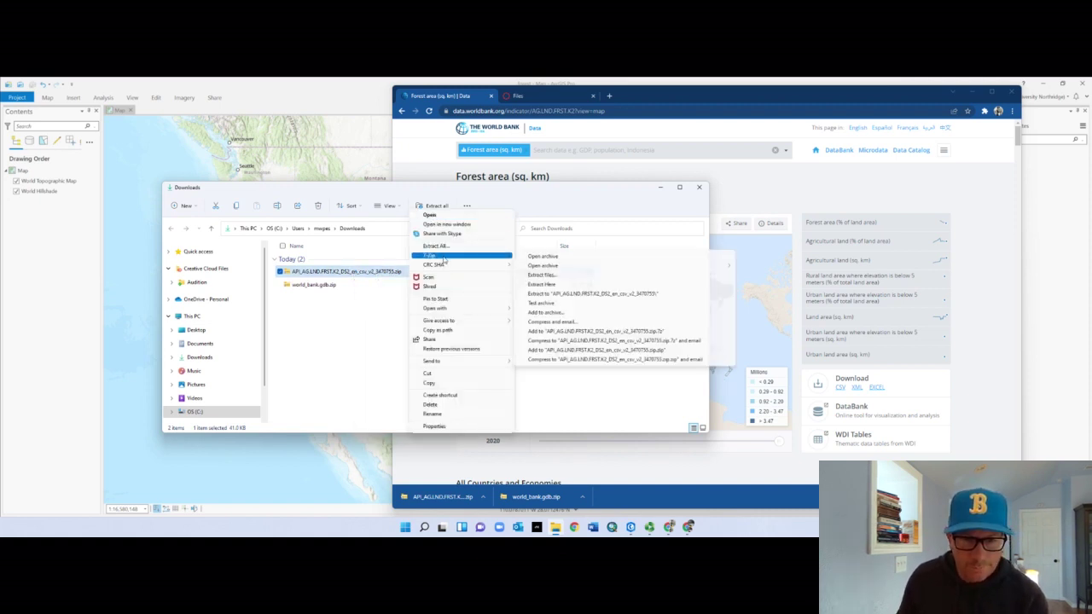
left_click(593, 276)
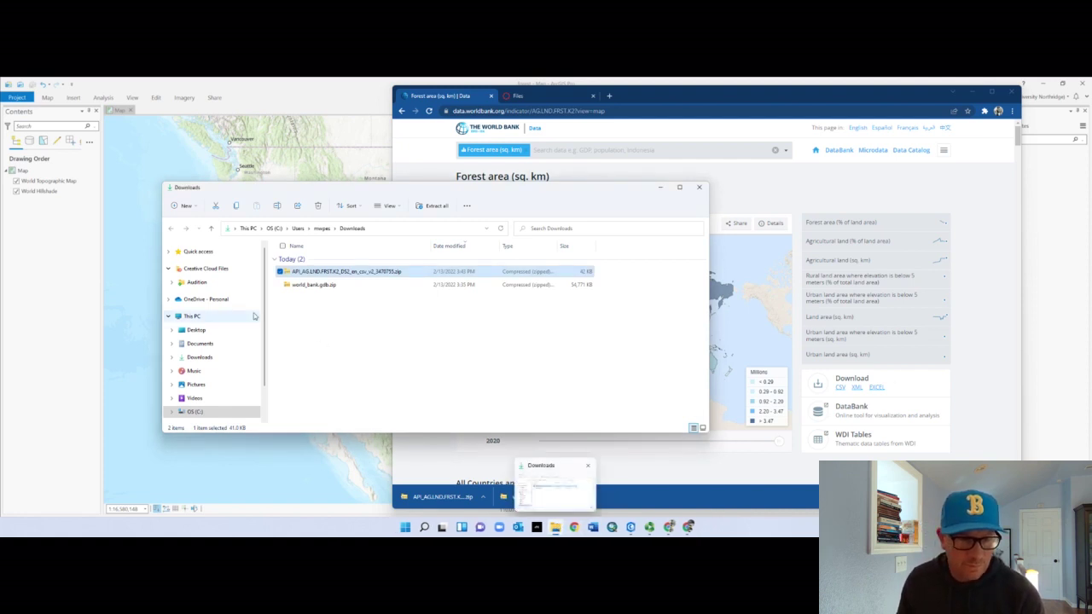
Open the forest project folder under Documents\ArcGIS\Projects in the file window
left_click(172, 343)
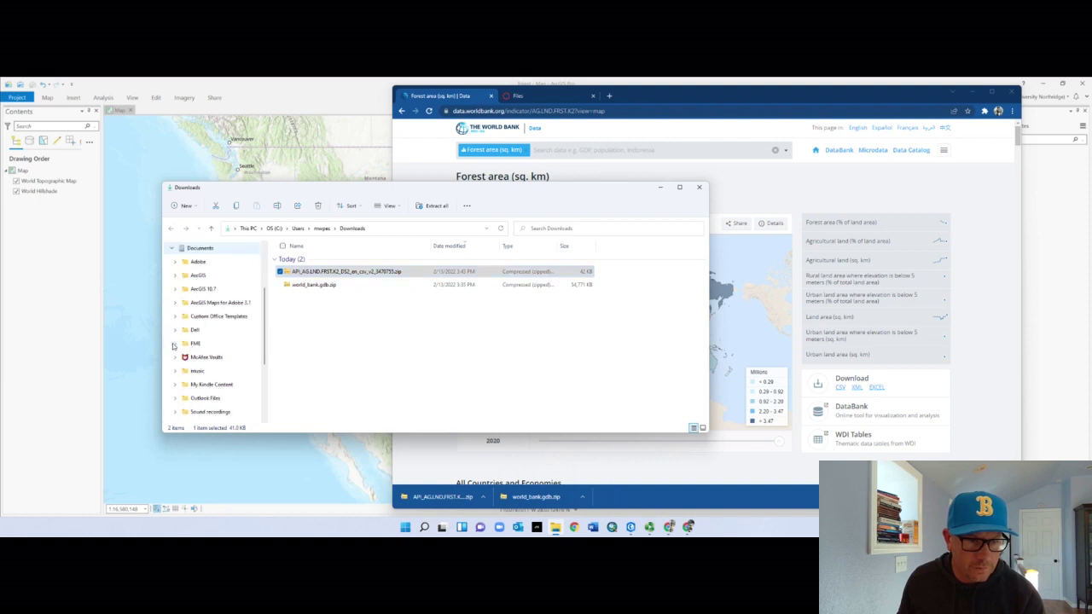
left_click(198, 275)
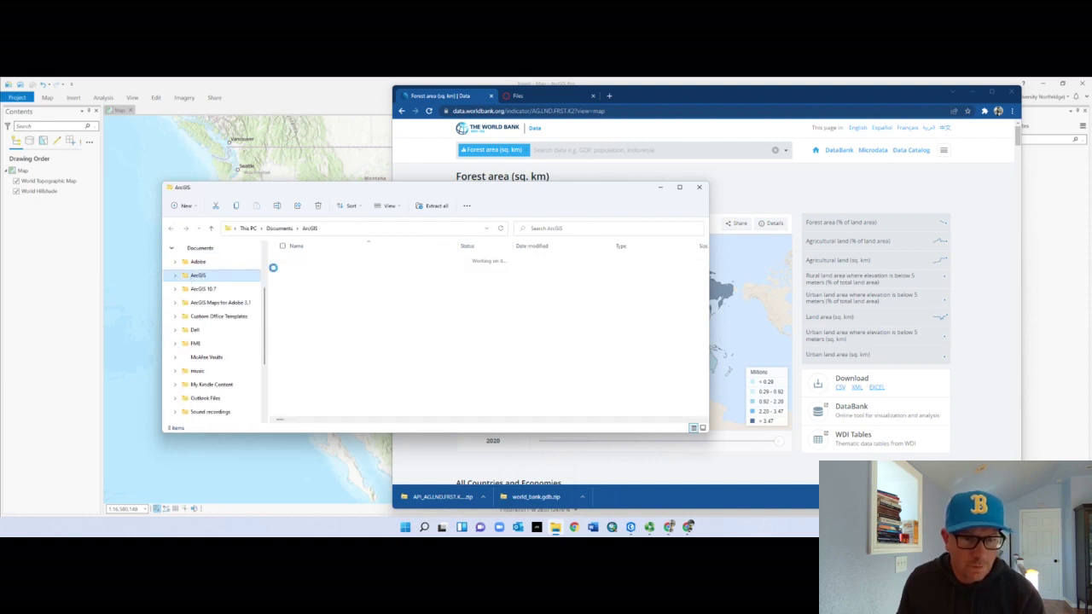
double_click(299, 327)
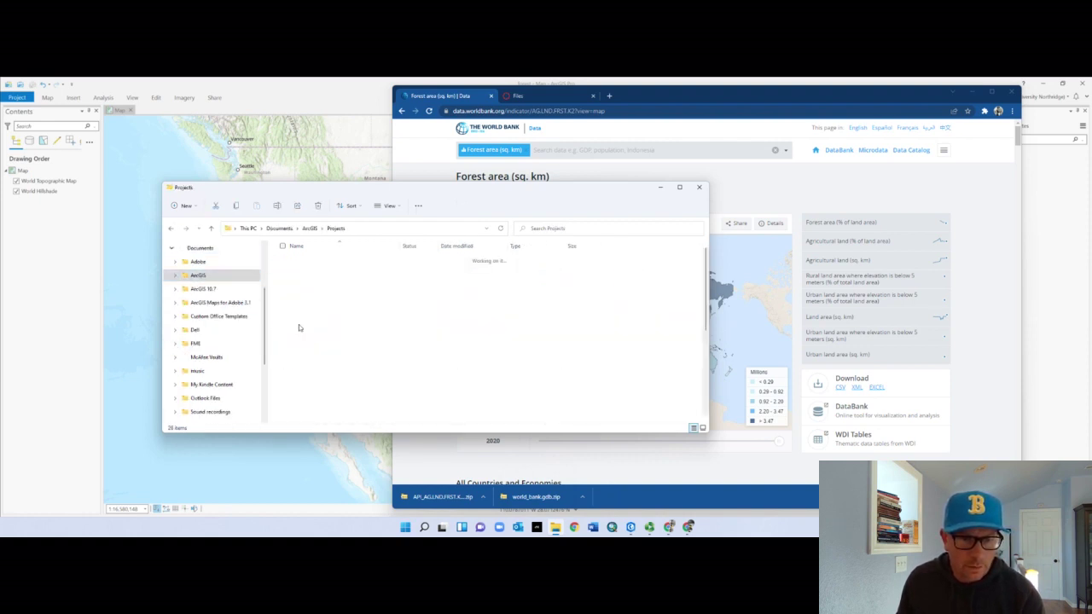
left_click(314, 352)
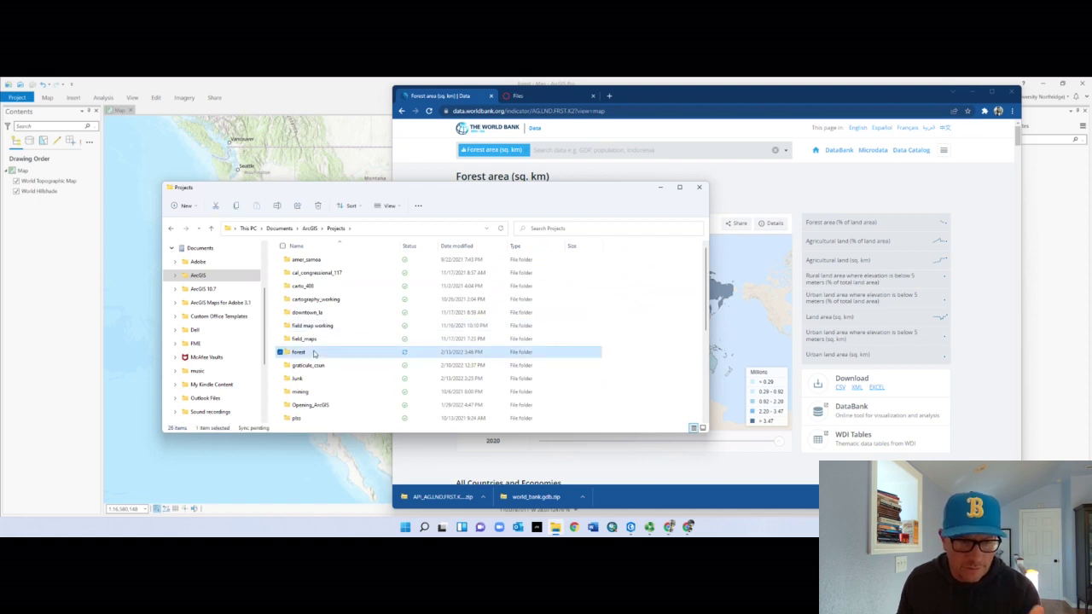
double_click(314, 352)
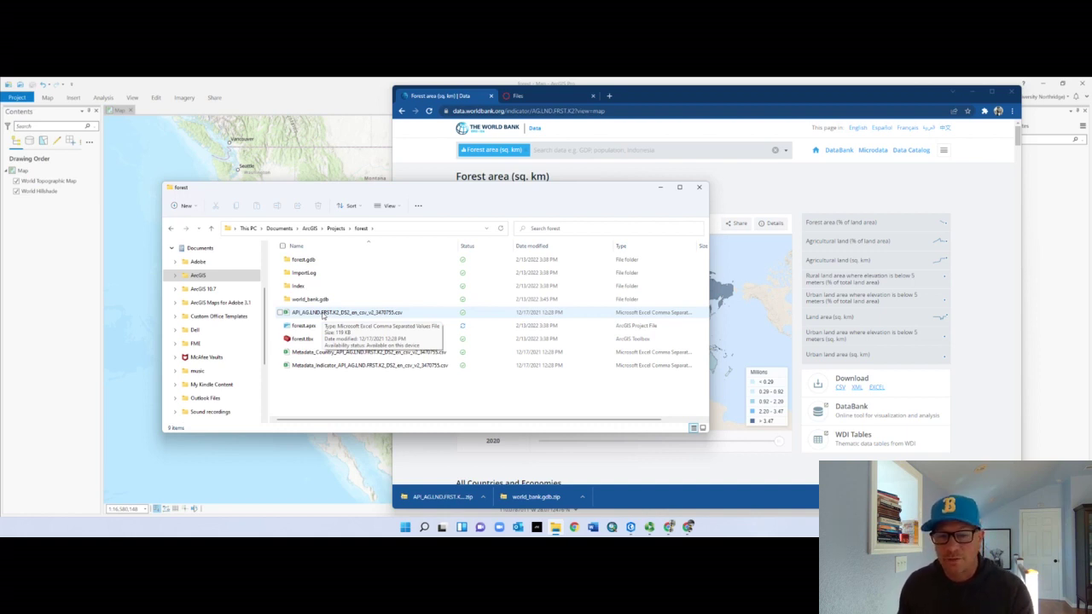
Open API_AG.LND.FRST.K2_DS2_en_csv_v2_3470755.csv from the forest folder in Excel, and move and enlarge its window
right_click(322, 315)
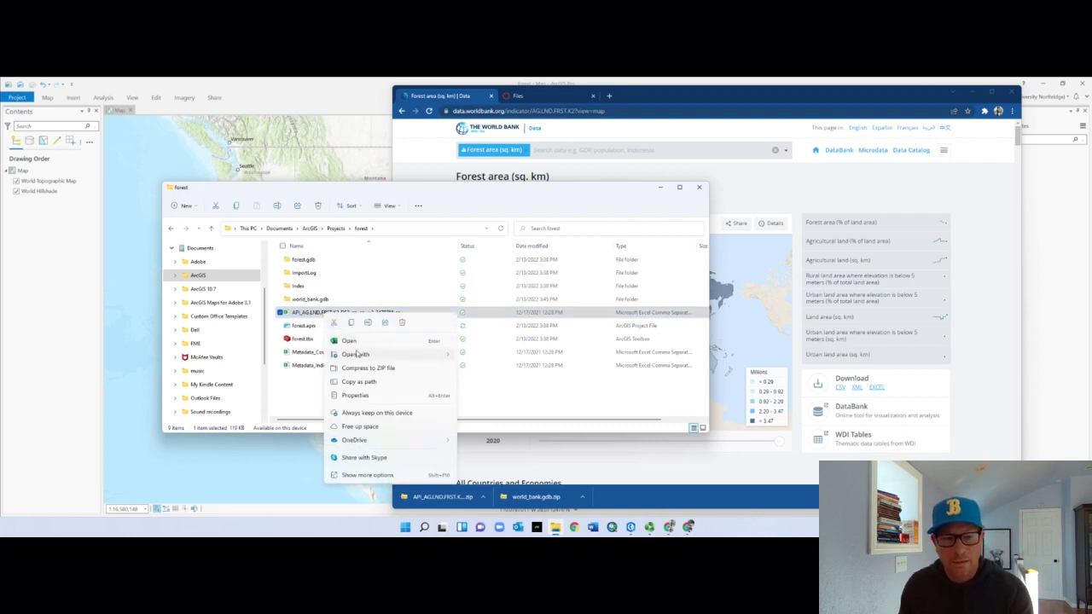
mouse_move(359, 354)
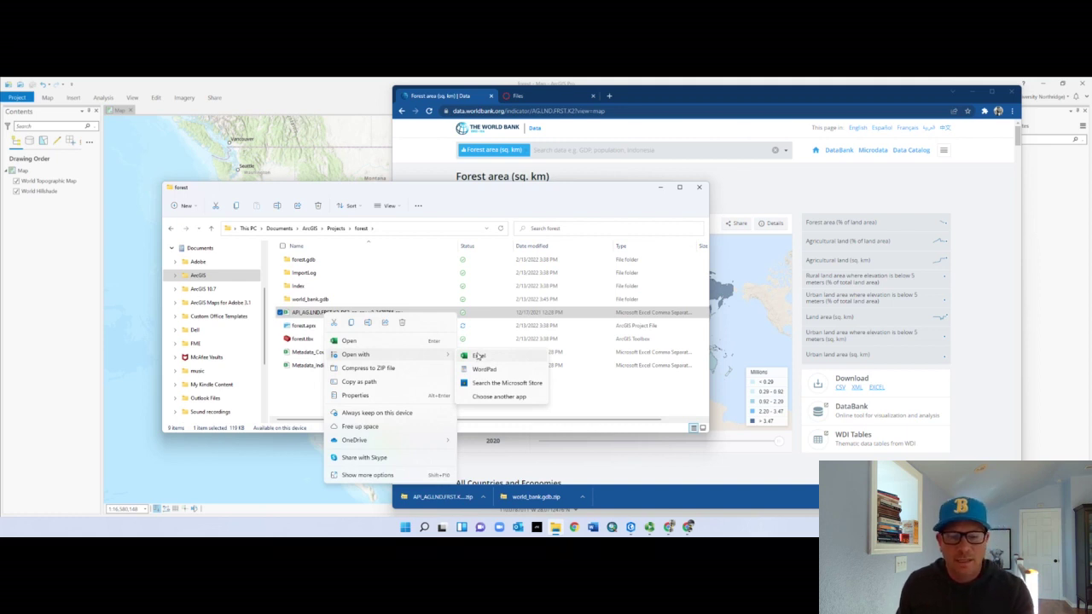
left_click(478, 356)
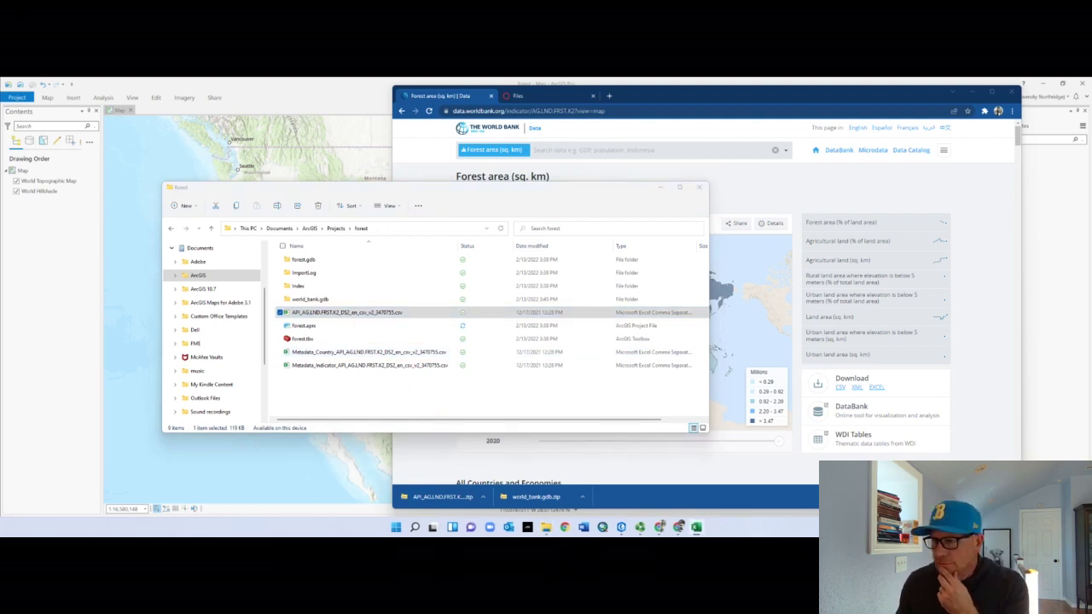
left_click_drag(947, 134, 428, 155)
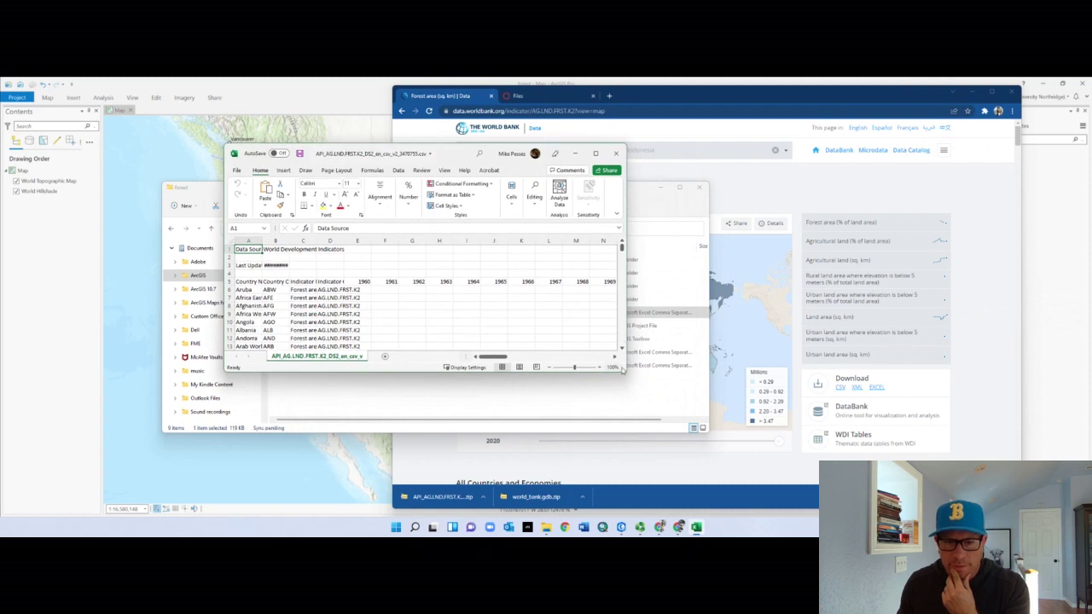
left_click_drag(625, 372, 923, 510)
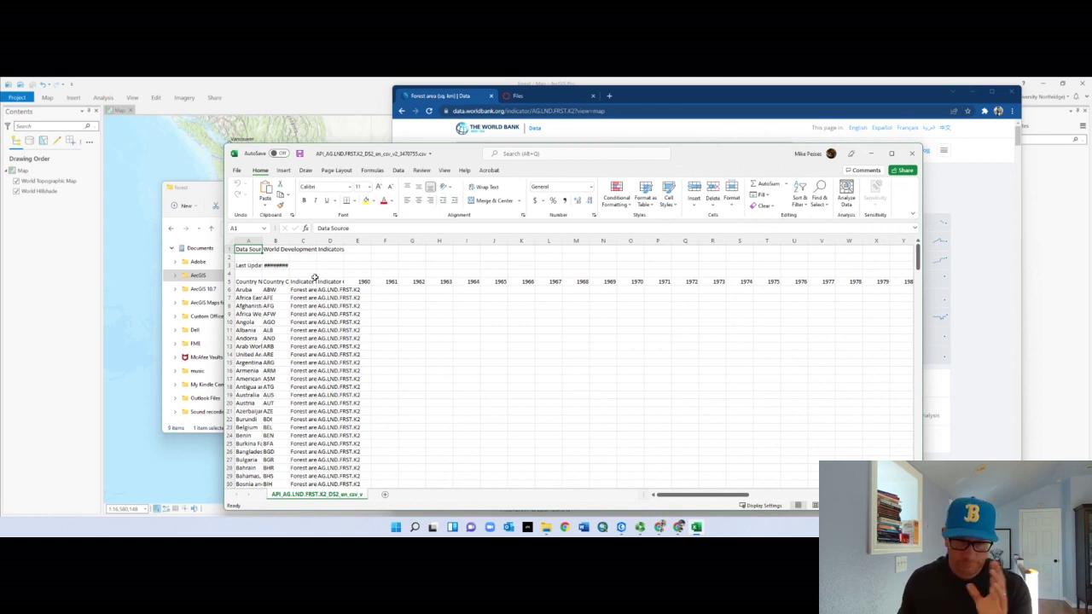
mouse_move(740, 496)
left_mouse_down()
mouse_move(818, 503)
mouse_move(738, 505)
left_mouse_up()
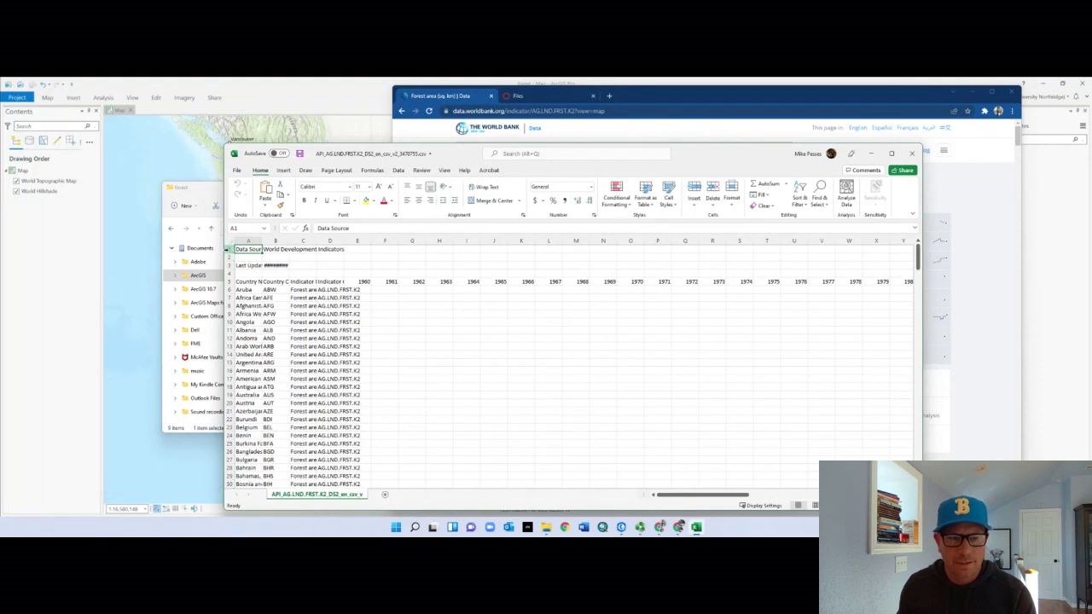
Delete rows 1 to 4 above the column header row of the forest area sheet
left_click_drag(228, 248, 229, 273)
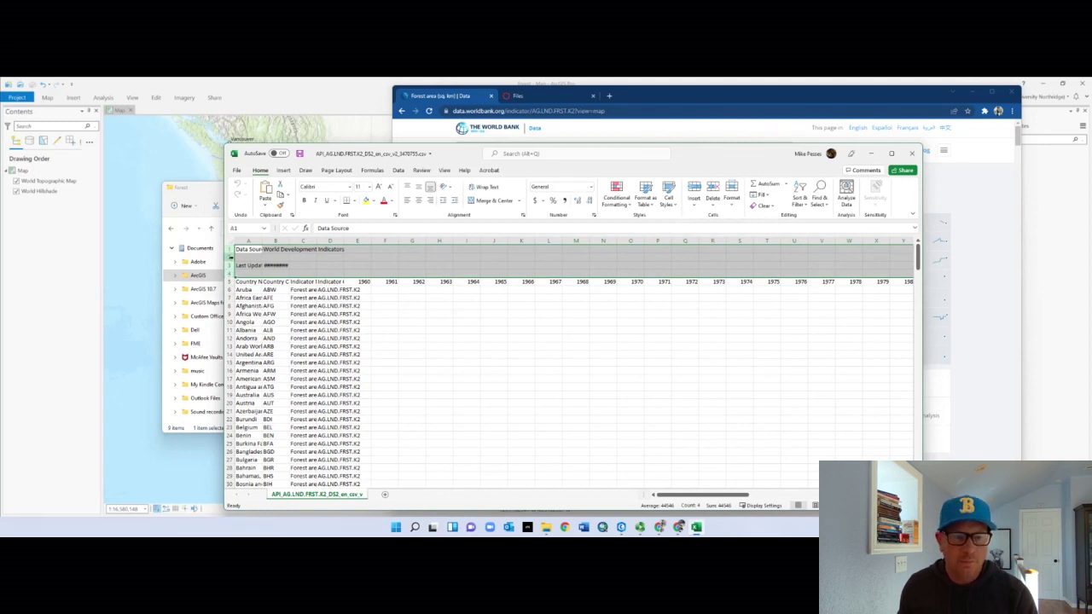
right_click(229, 256)
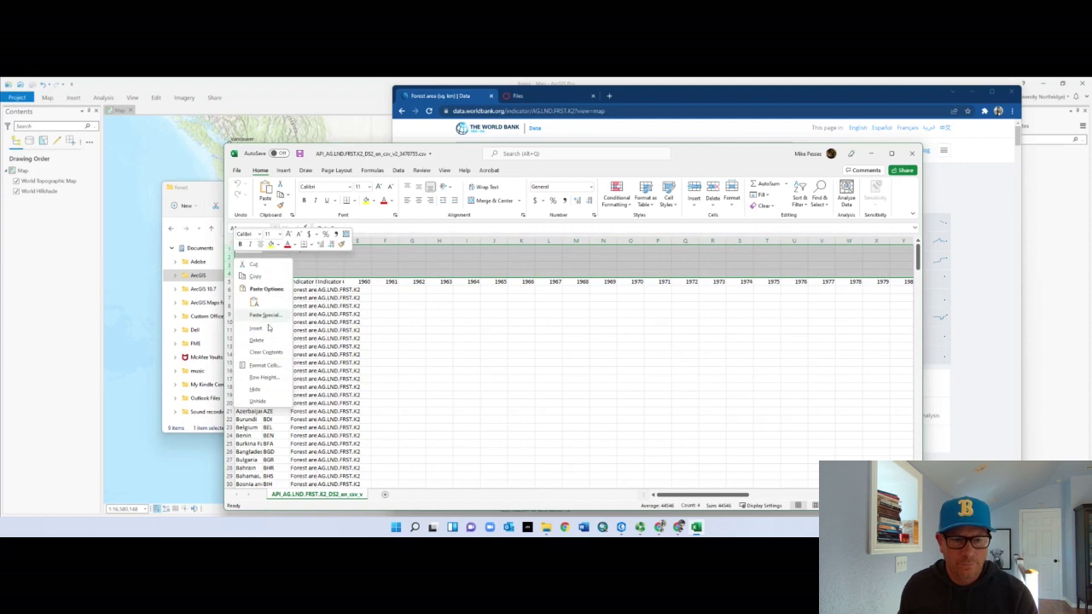
left_click(256, 339)
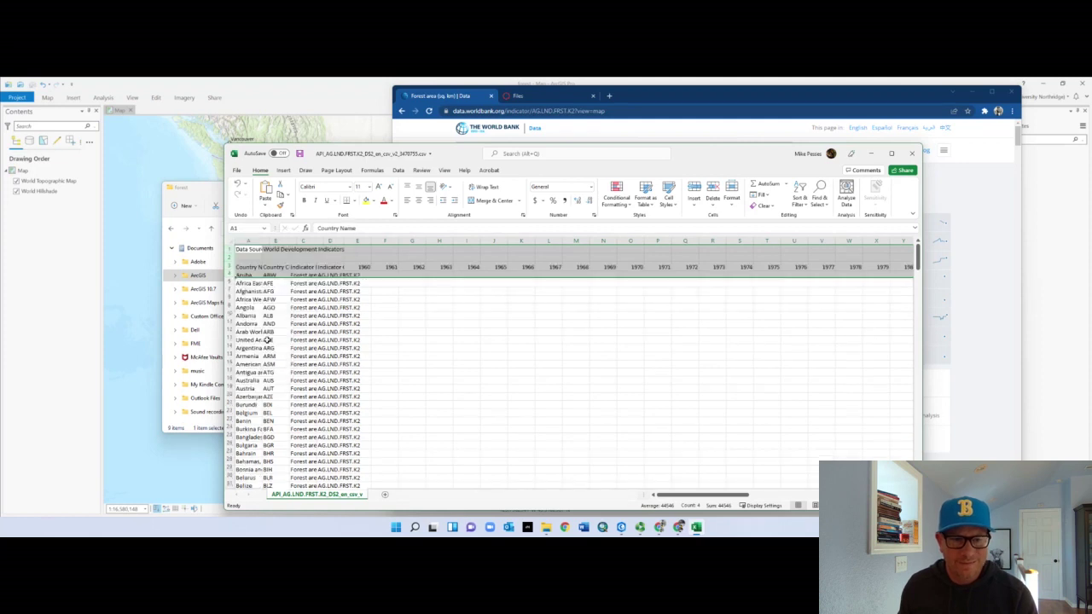
left_click(292, 315)
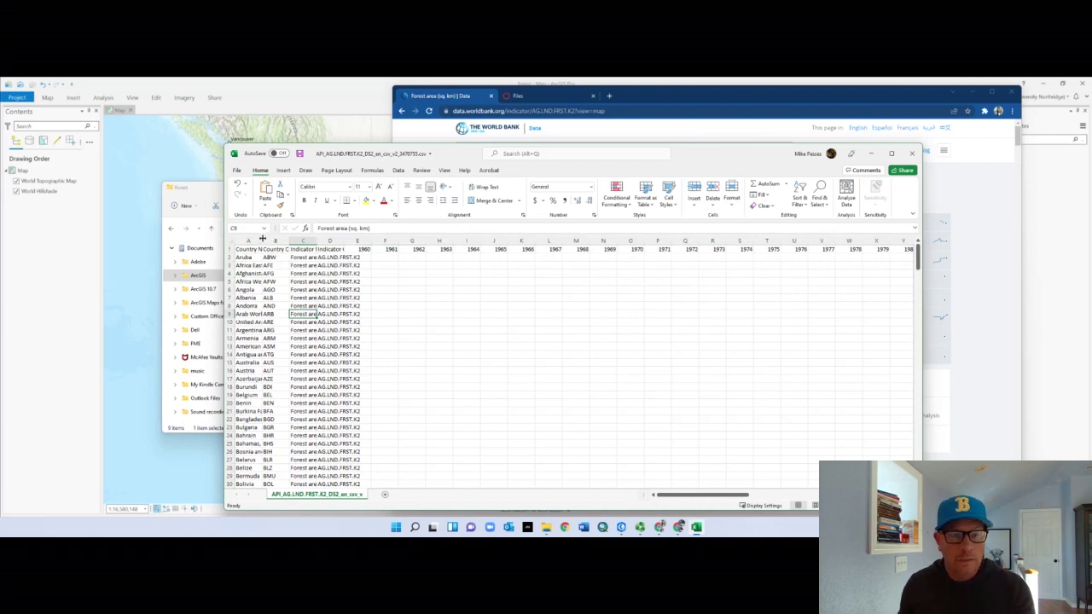
Widen the Country Name, Country Code, Indicator Name and Indicator Code columns to make their contents easier to read
left_click_drag(262, 239, 276, 243)
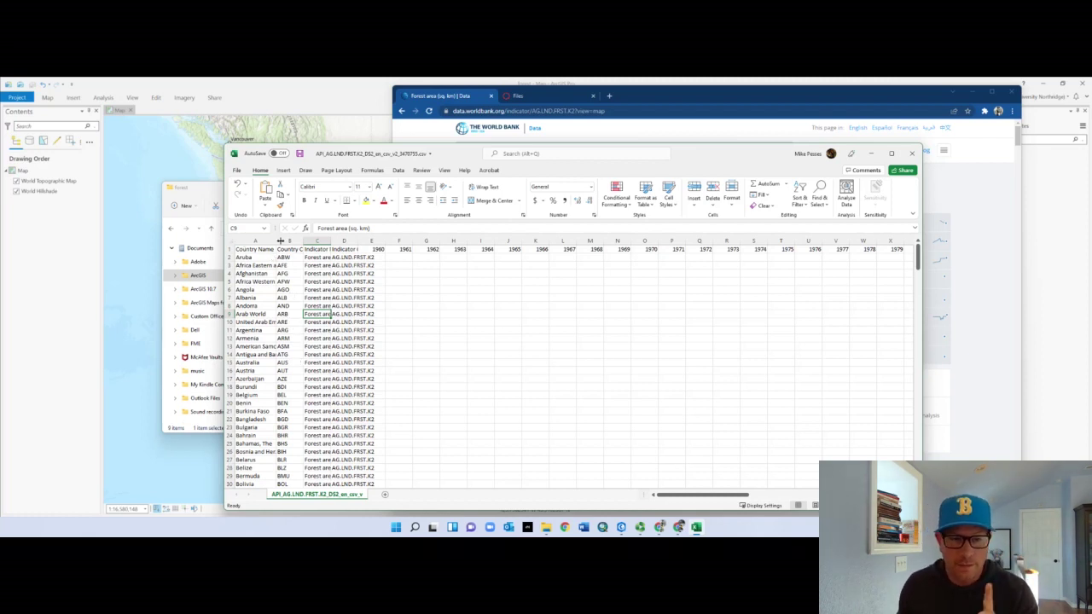
left_click_drag(304, 240, 325, 238)
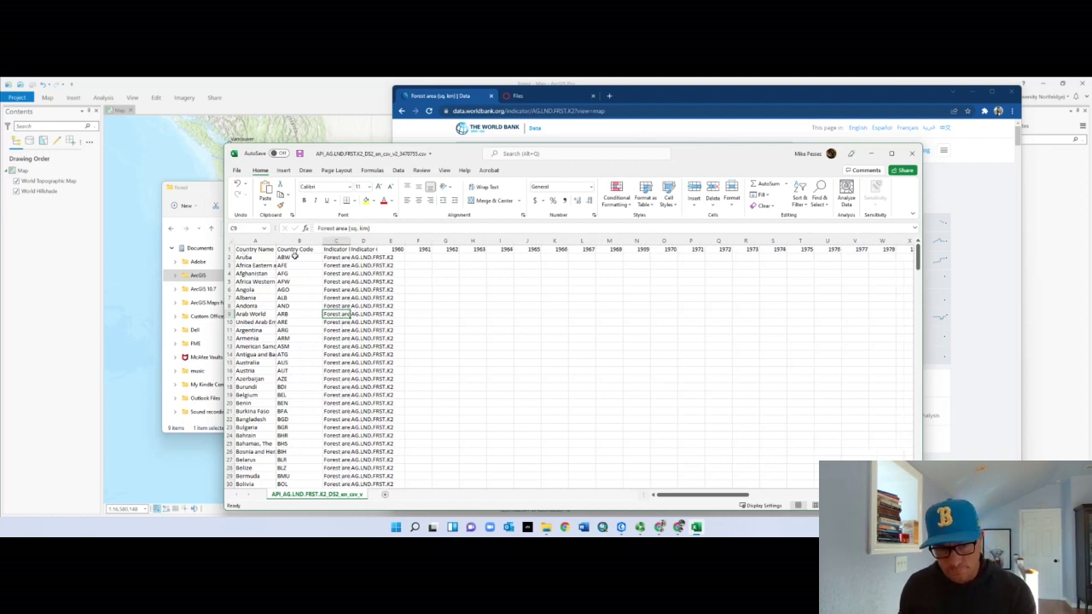
left_click_drag(350, 241, 375, 241)
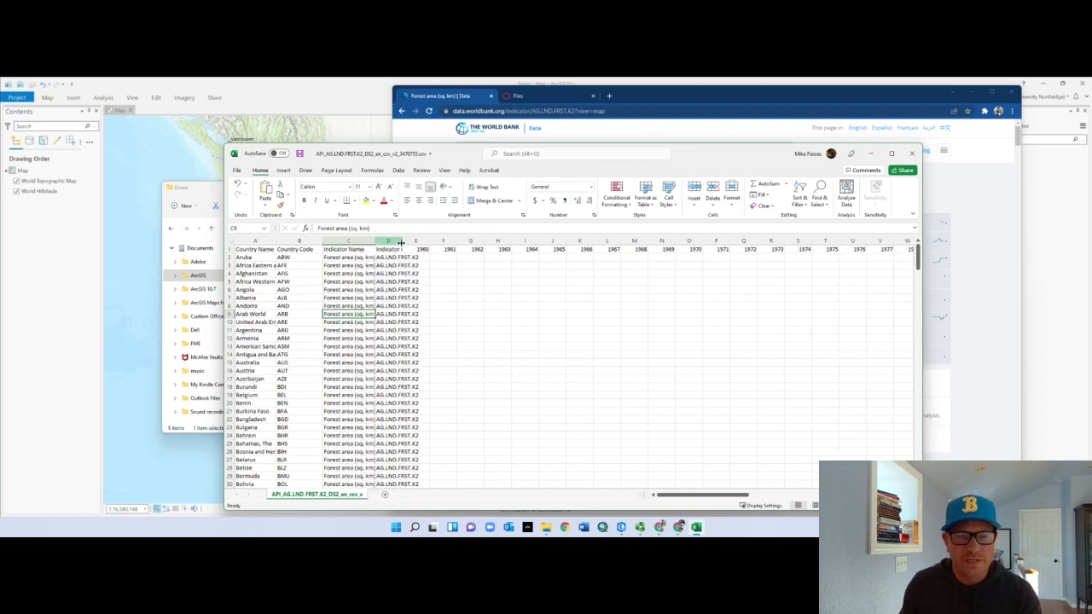
left_click_drag(400, 242, 428, 241)
Delete the Indicator Code column from the forest area sheet
left_click(411, 242)
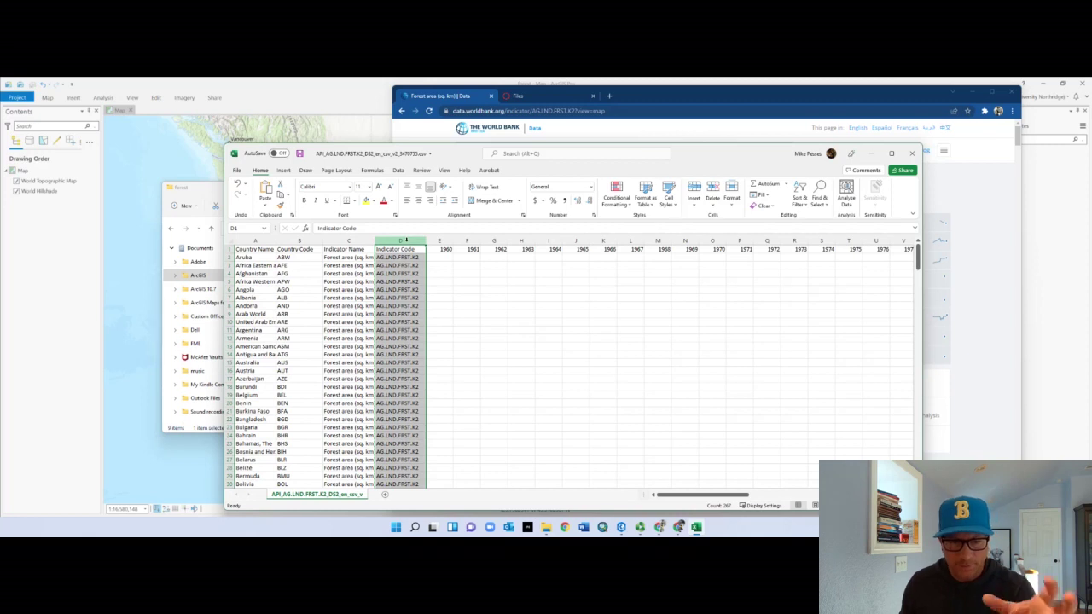
right_click(406, 241)
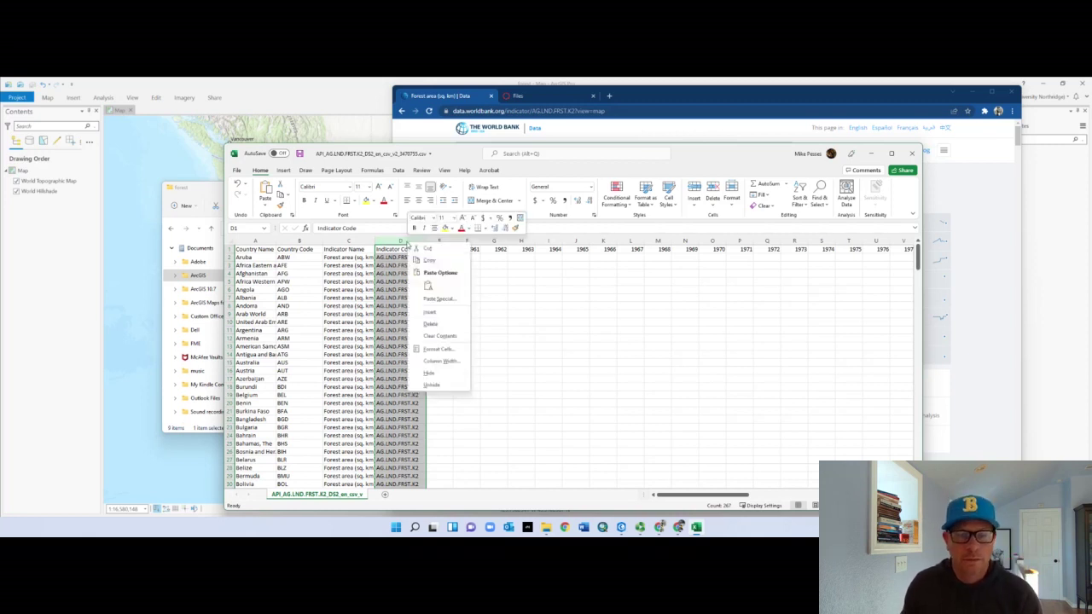
left_click(431, 324)
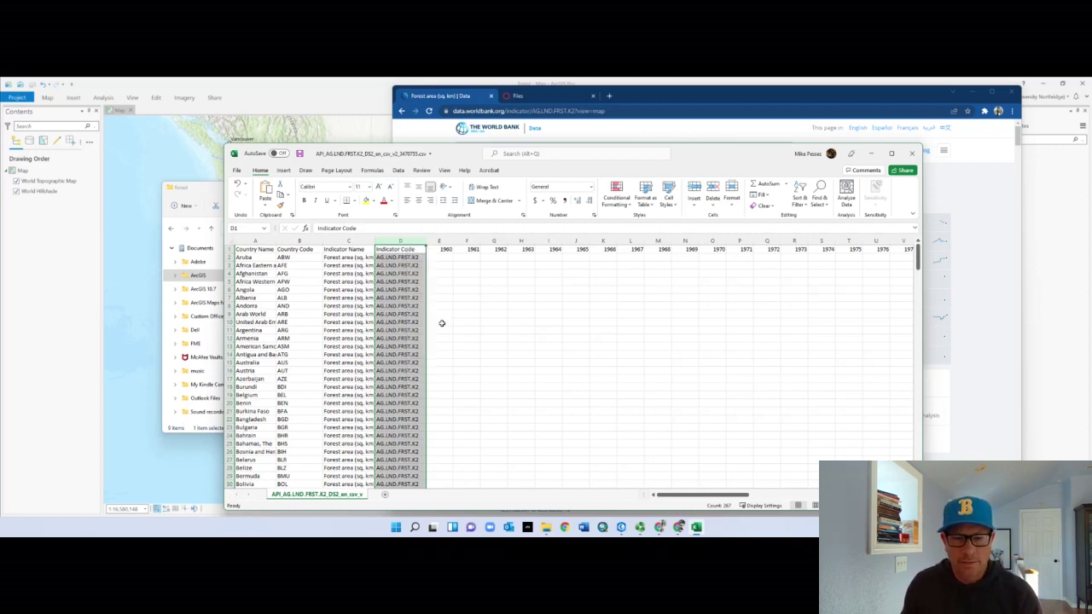
left_click(426, 345)
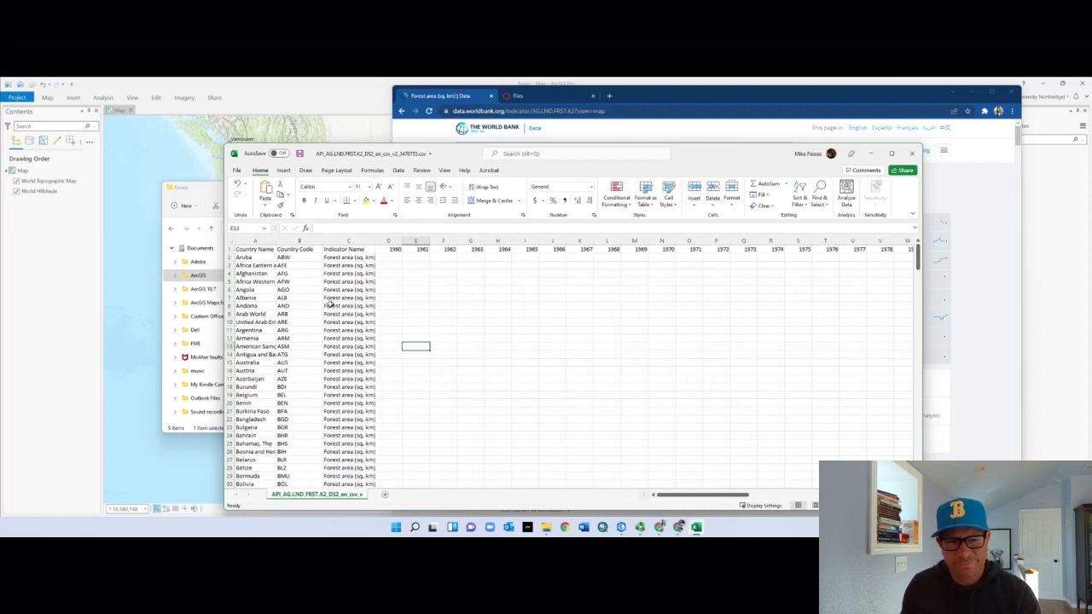
Delete the Country Code column and widen the Country Name column further
left_click(300, 241)
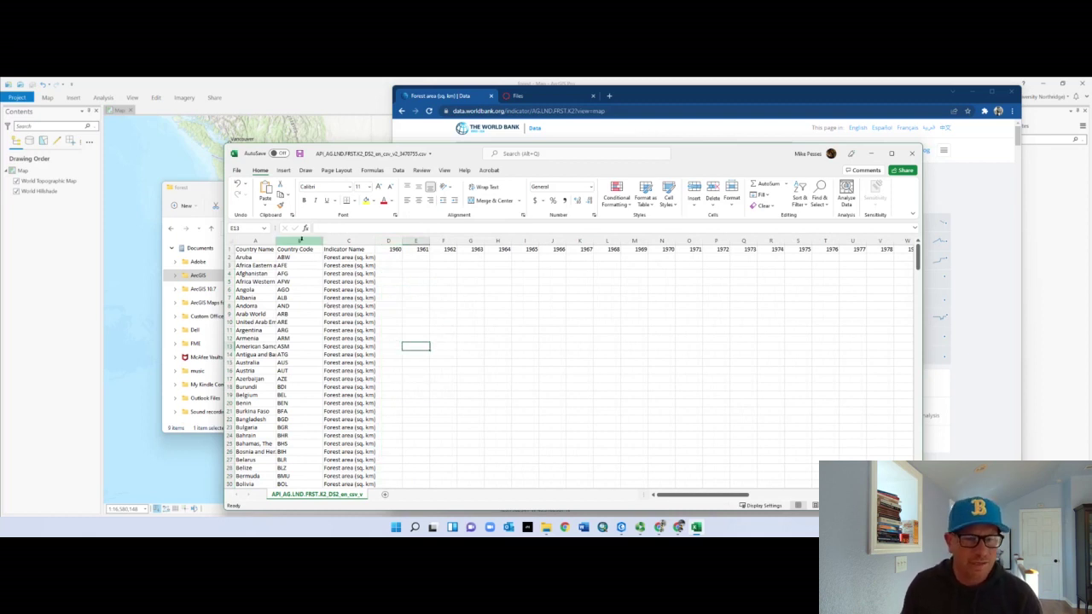
right_click(300, 240)
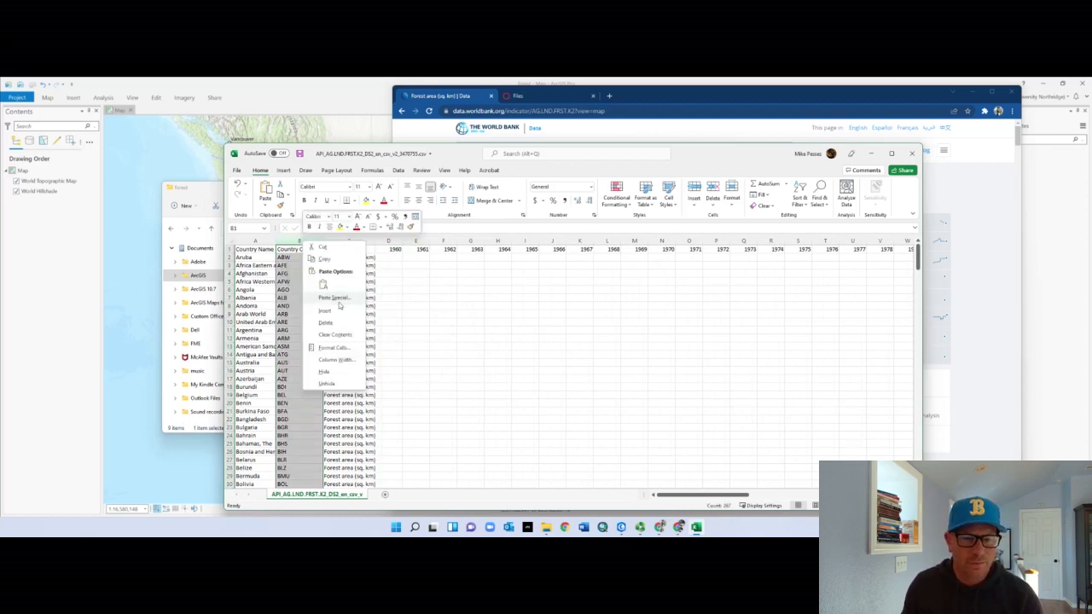
left_click(326, 322)
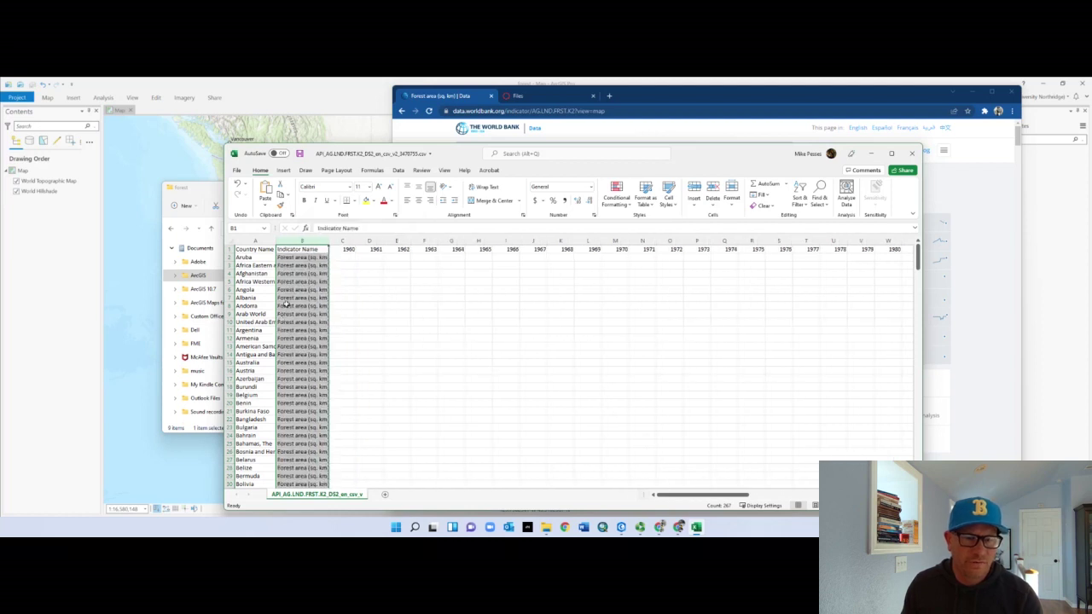
left_click(287, 305)
left_click_drag(275, 241, 290, 241)
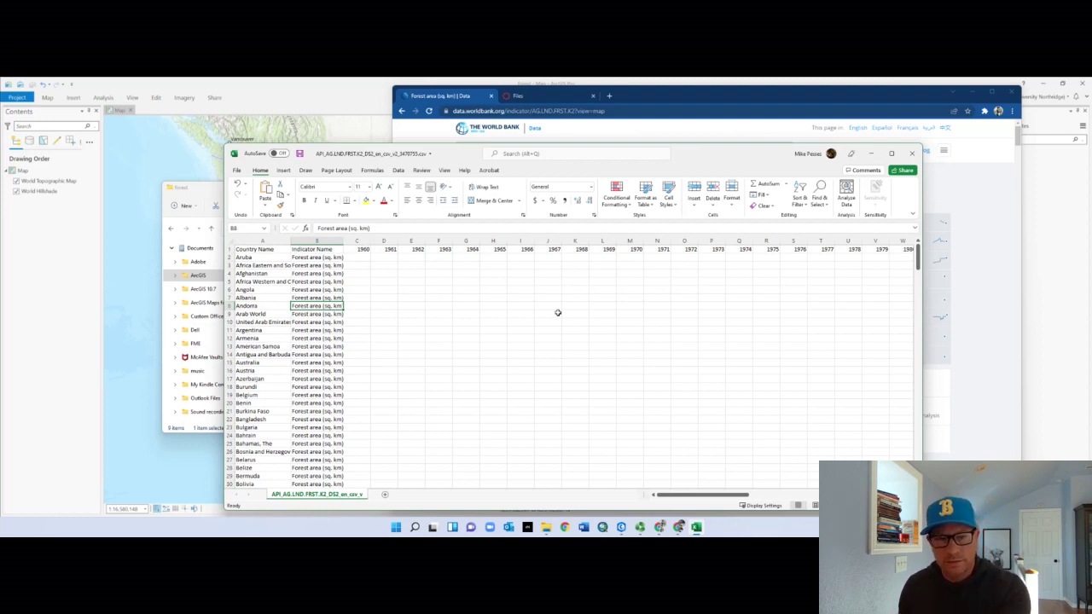
Check where the yearly data begins and delete the empty year columns 1960 through 1978
left_click_drag(682, 501, 723, 504)
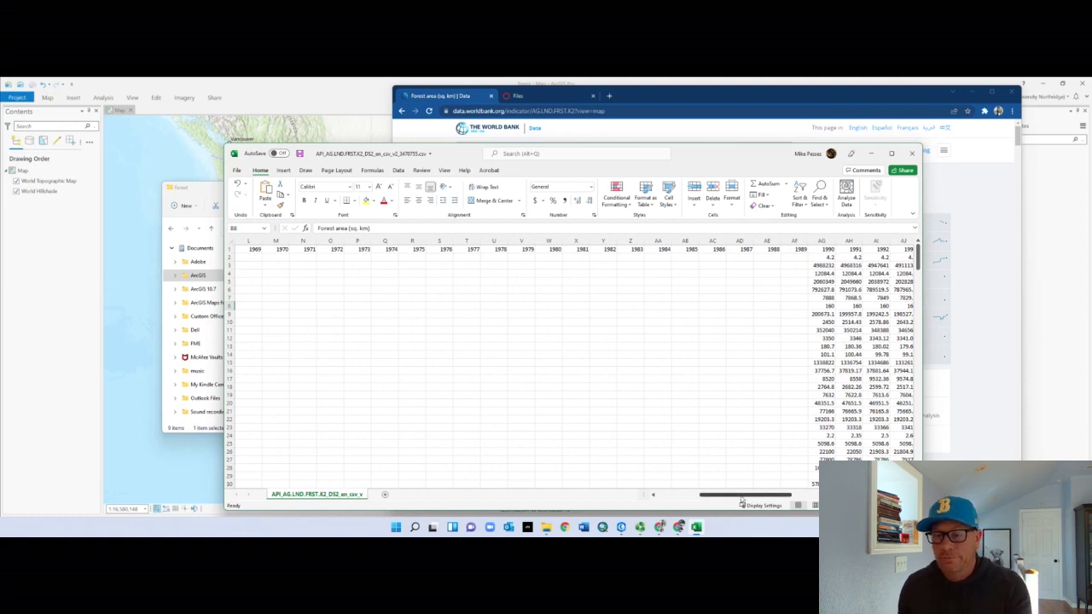
left_click_drag(741, 502, 694, 502)
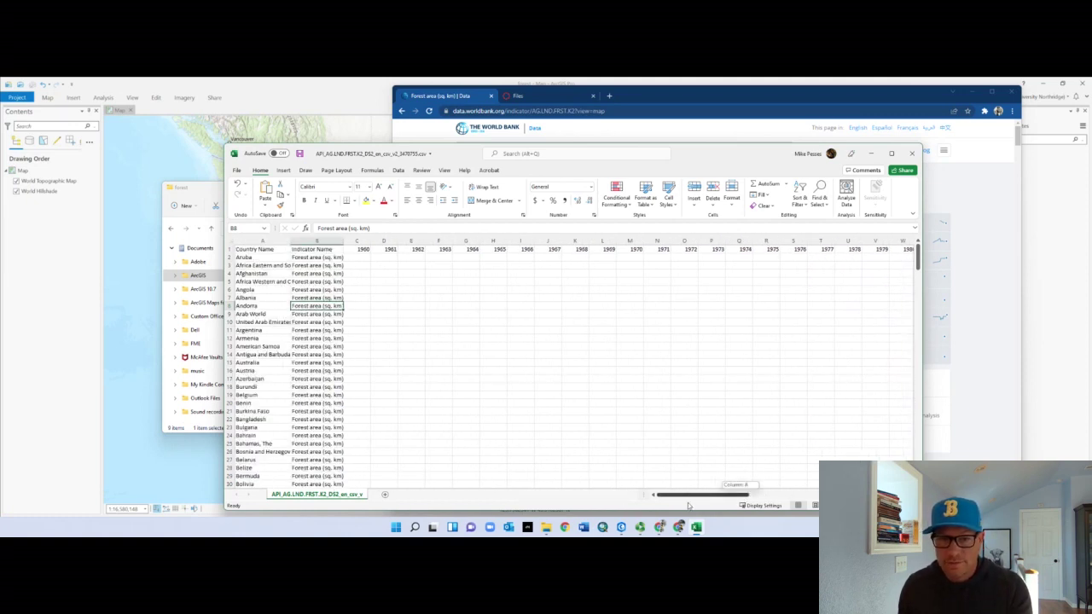
left_click(369, 241)
left_click_drag(368, 242, 853, 235)
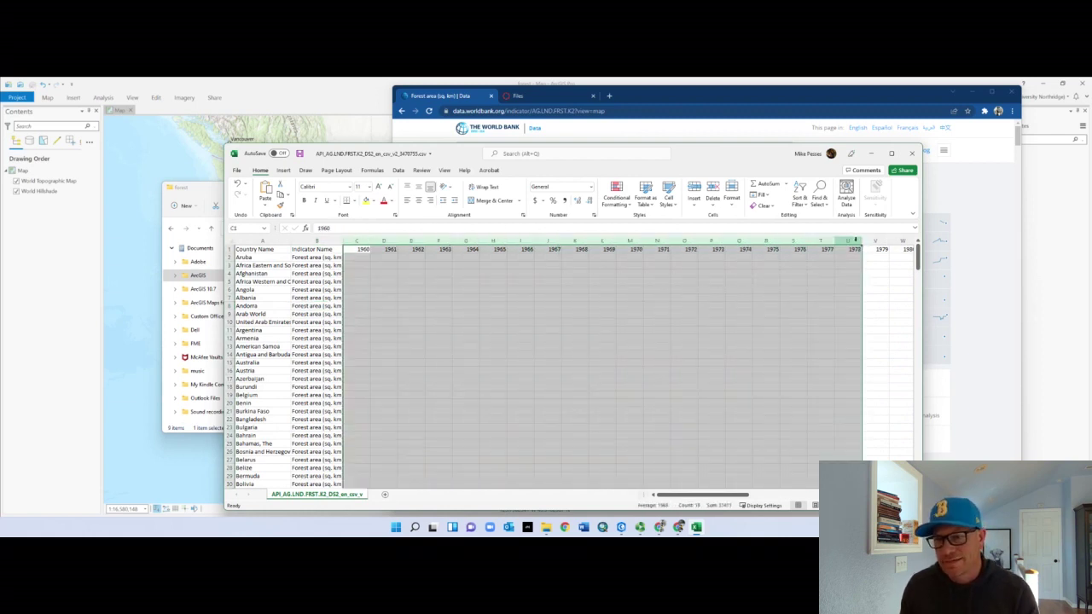
right_click(855, 241)
left_click(879, 325)
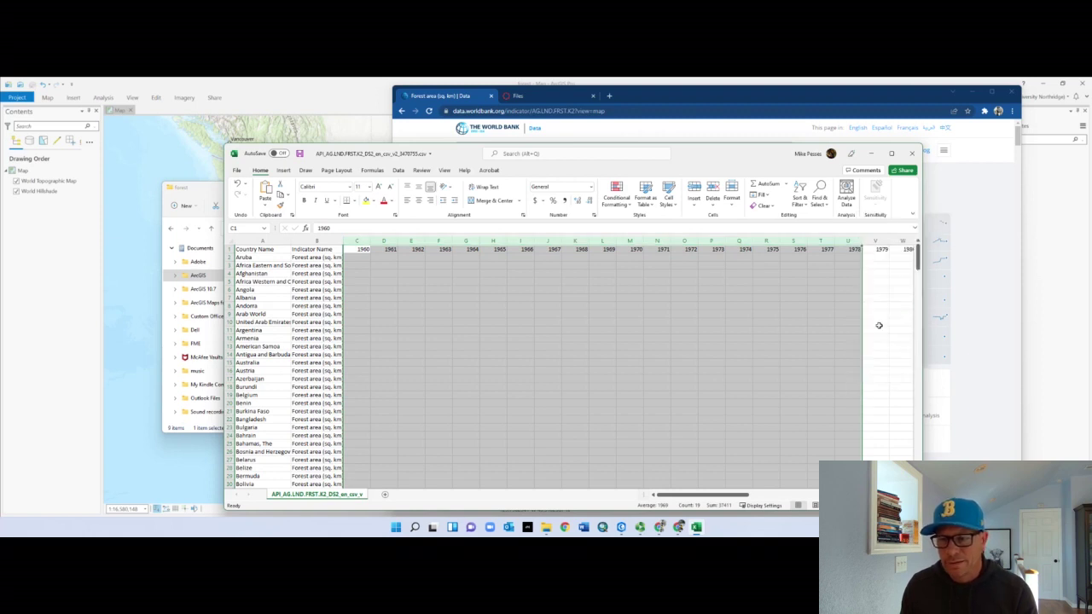
Delete the empty year columns 1979 through 1989 from the forest area sheet
left_click(465, 330)
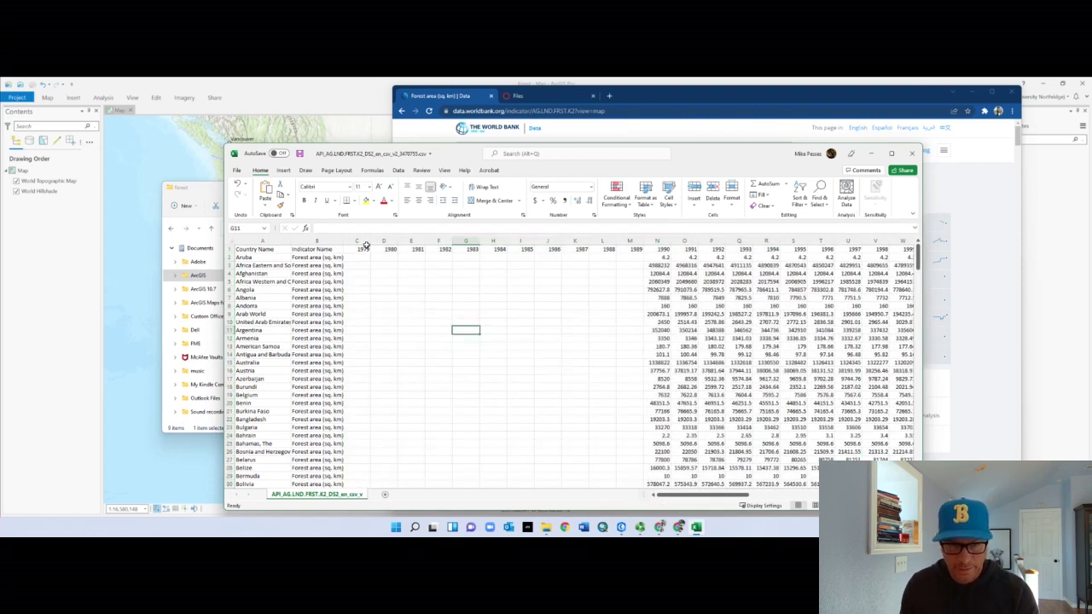
left_click_drag(365, 246, 639, 242)
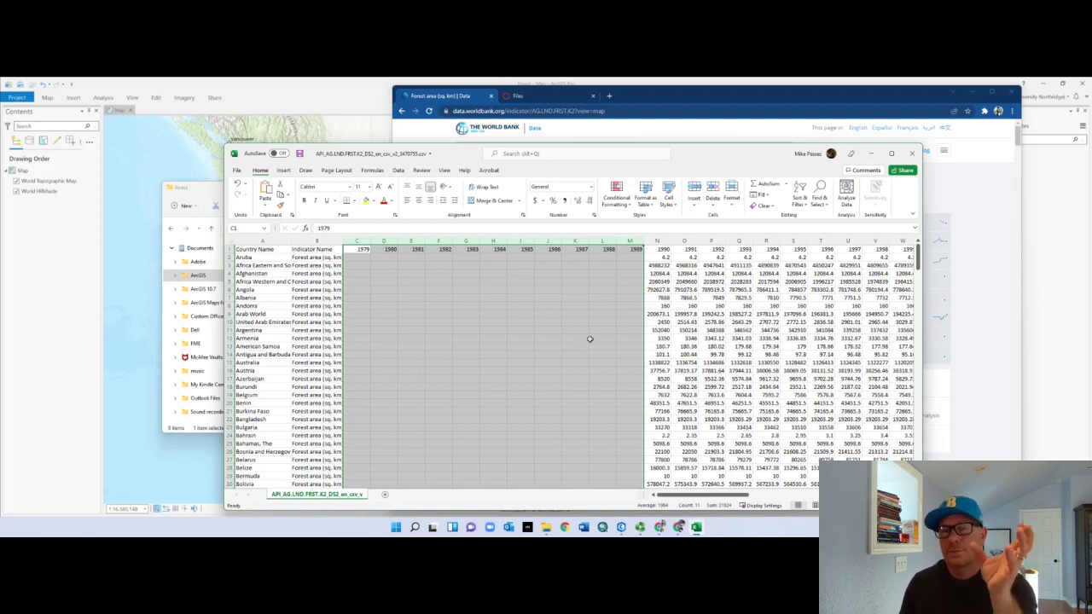
right_click(417, 241)
left_click(451, 325)
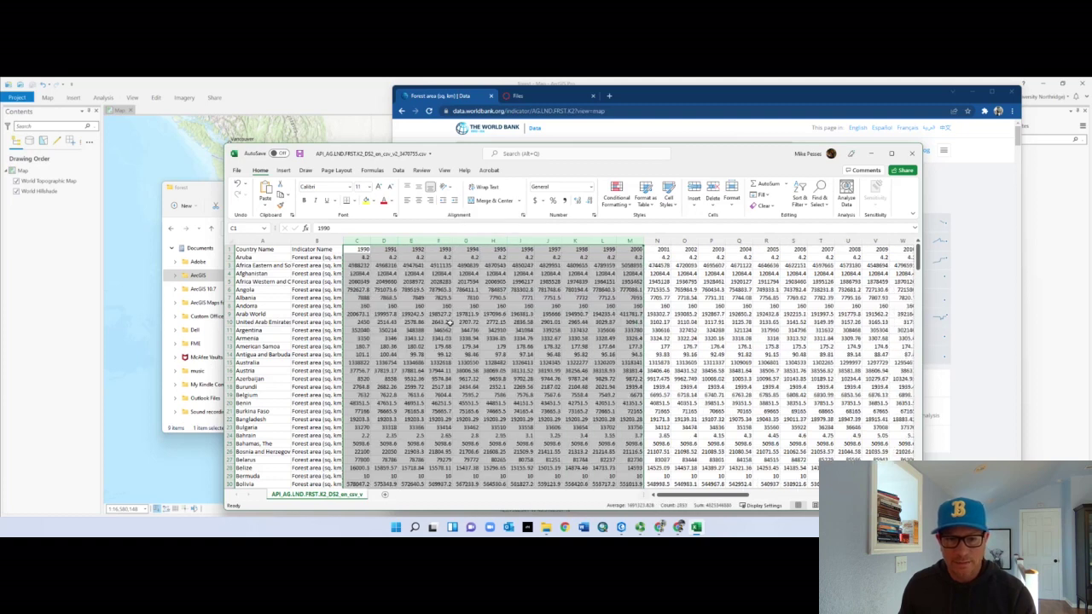
left_click(483, 330)
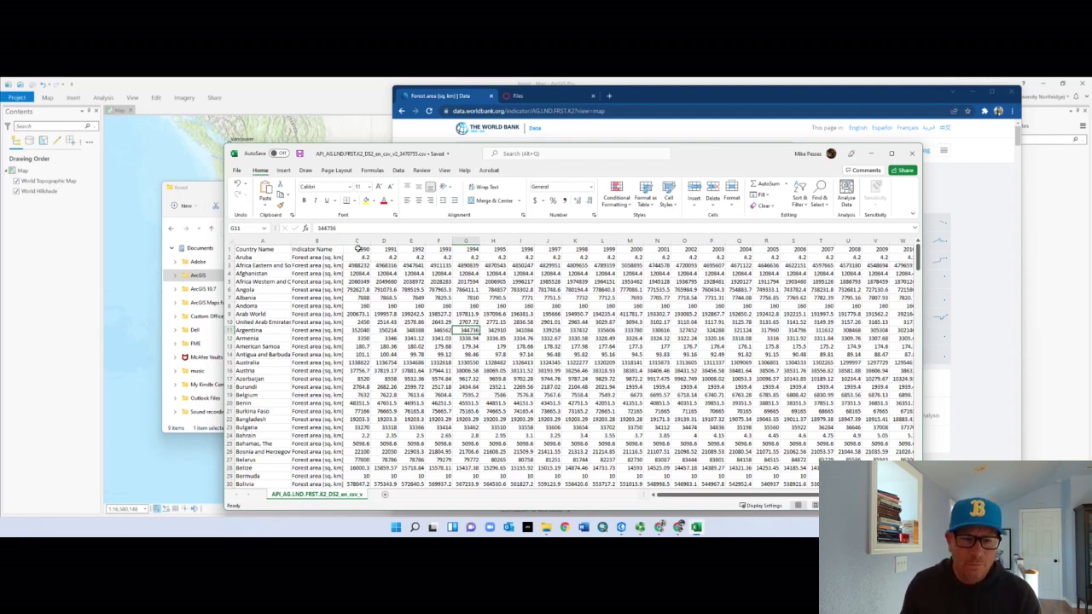
Rename the 1991 and 1990 column headers as y1991 and y1990
left_click(358, 250)
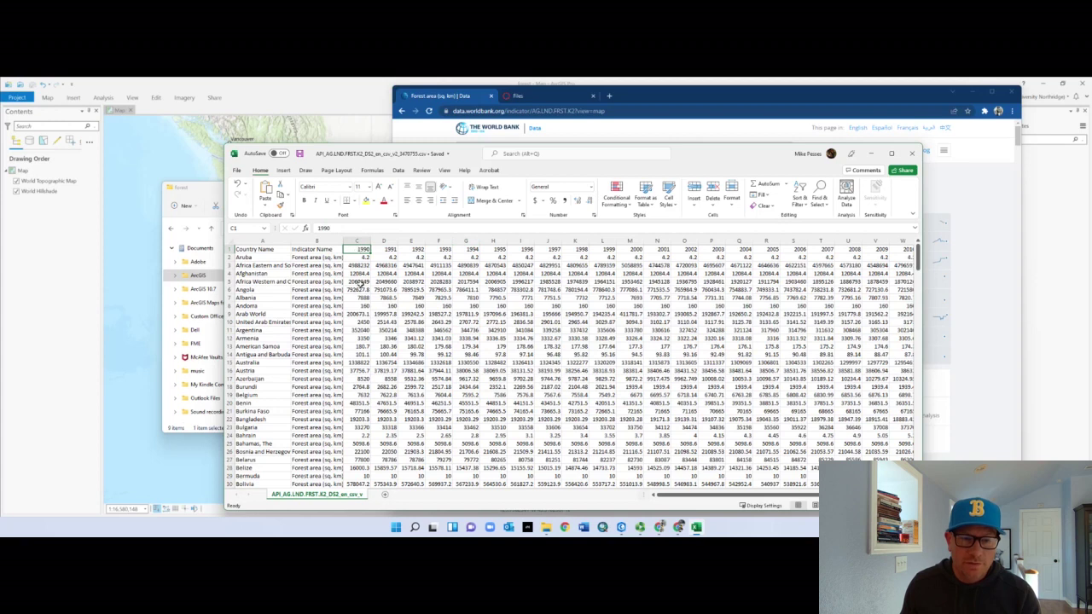
double_click(354, 248)
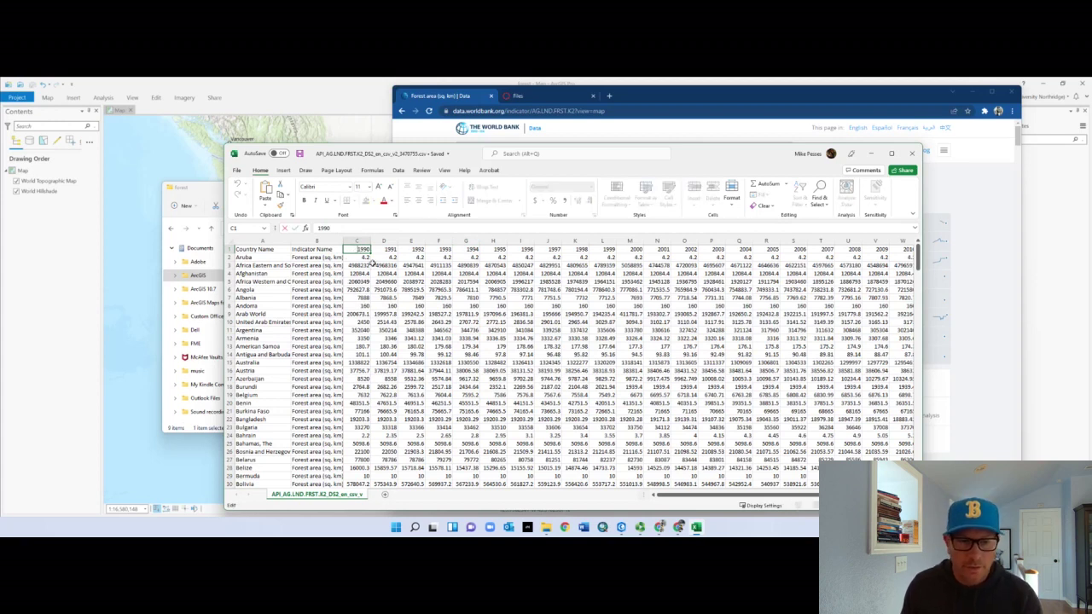
left_click(388, 249)
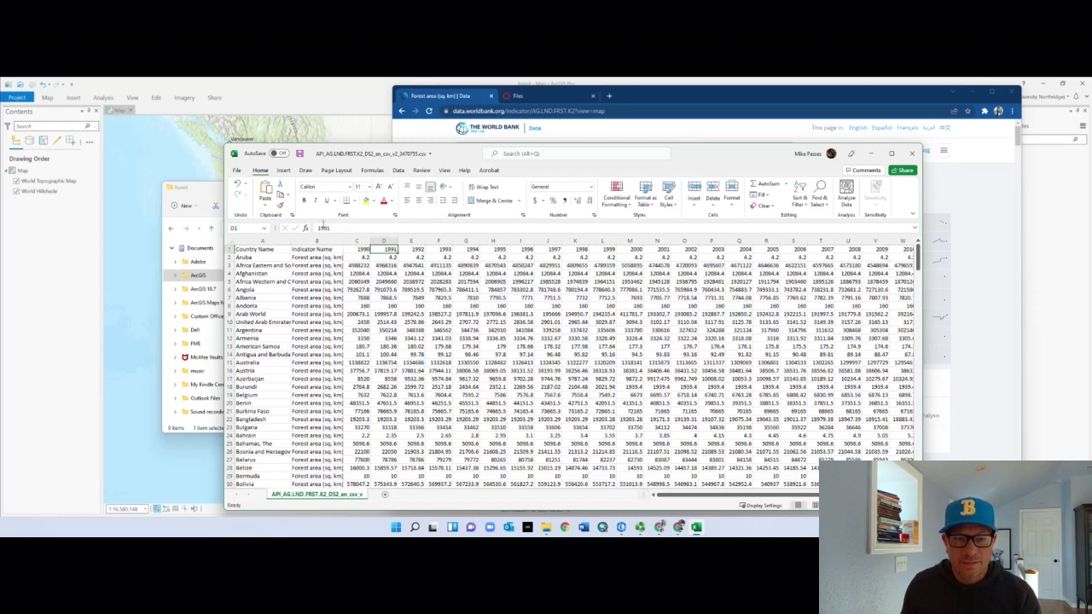
left_click(322, 228)
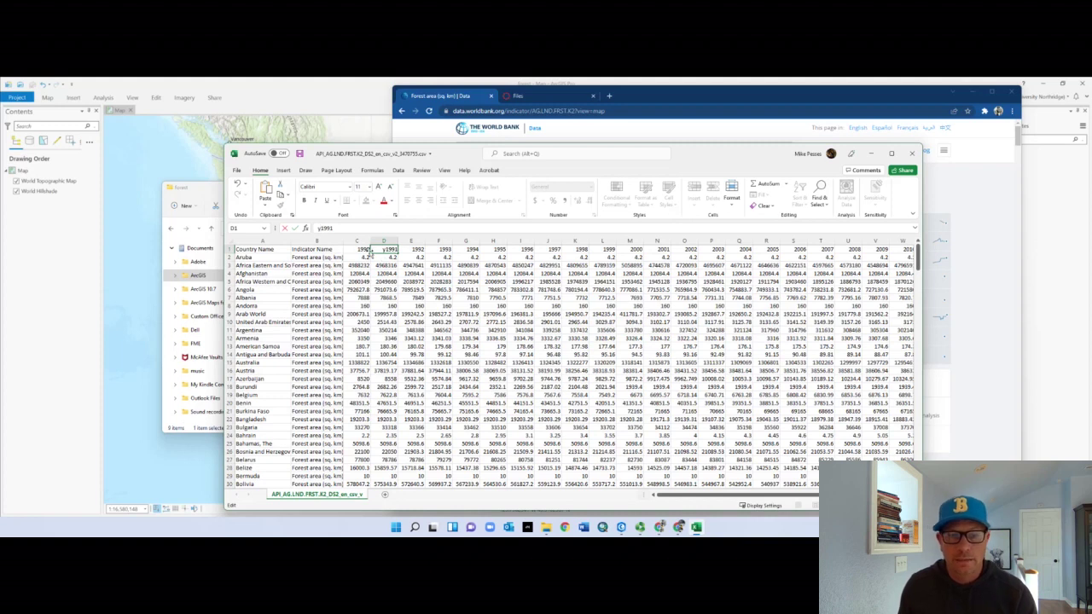
left_click(363, 249)
left_click(319, 228)
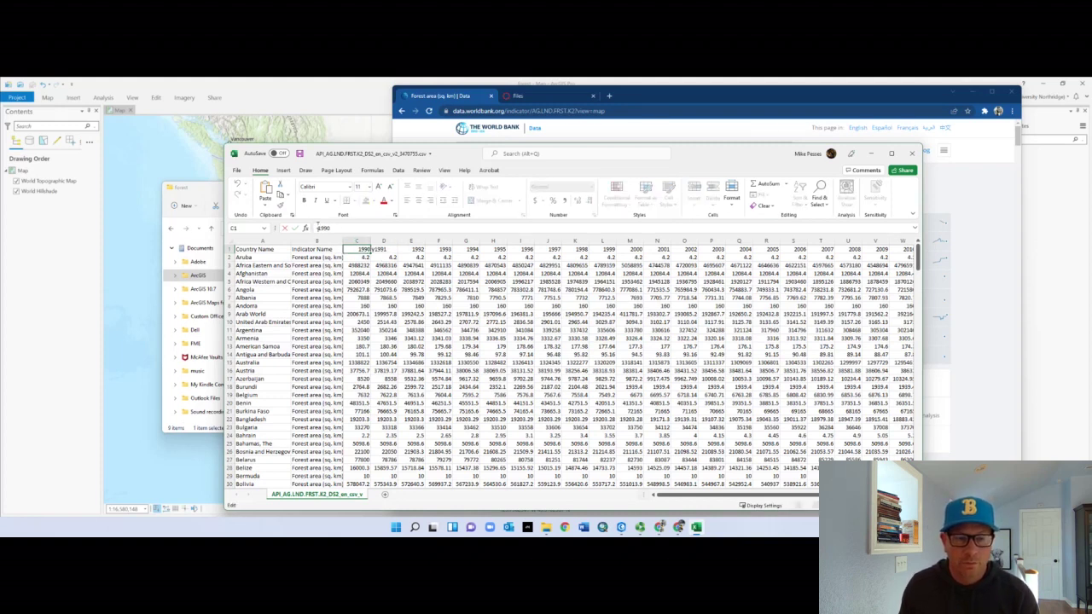
type("y")
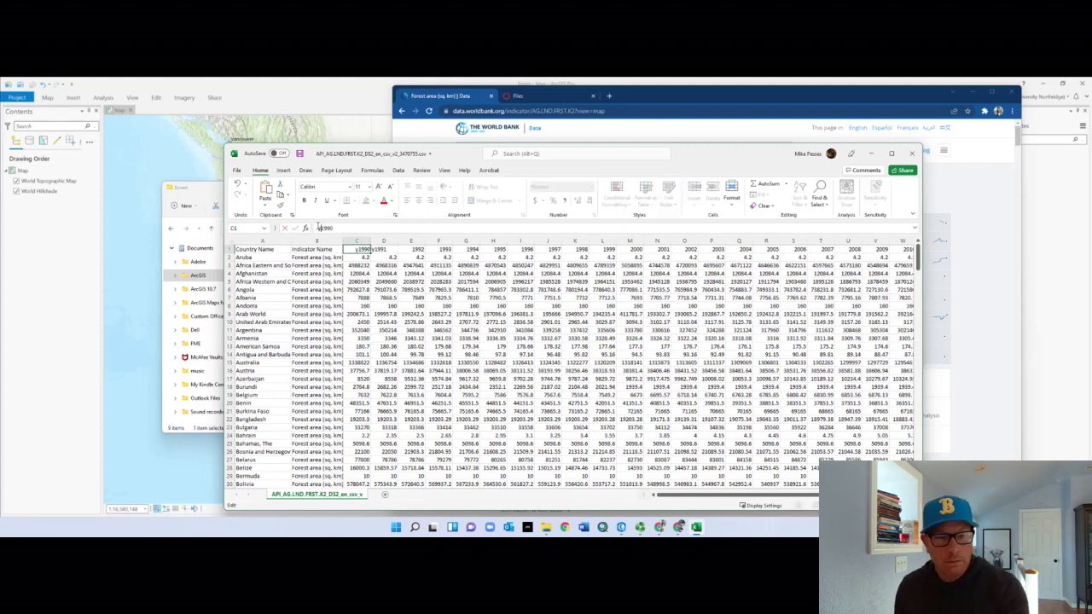
left_click(358, 274)
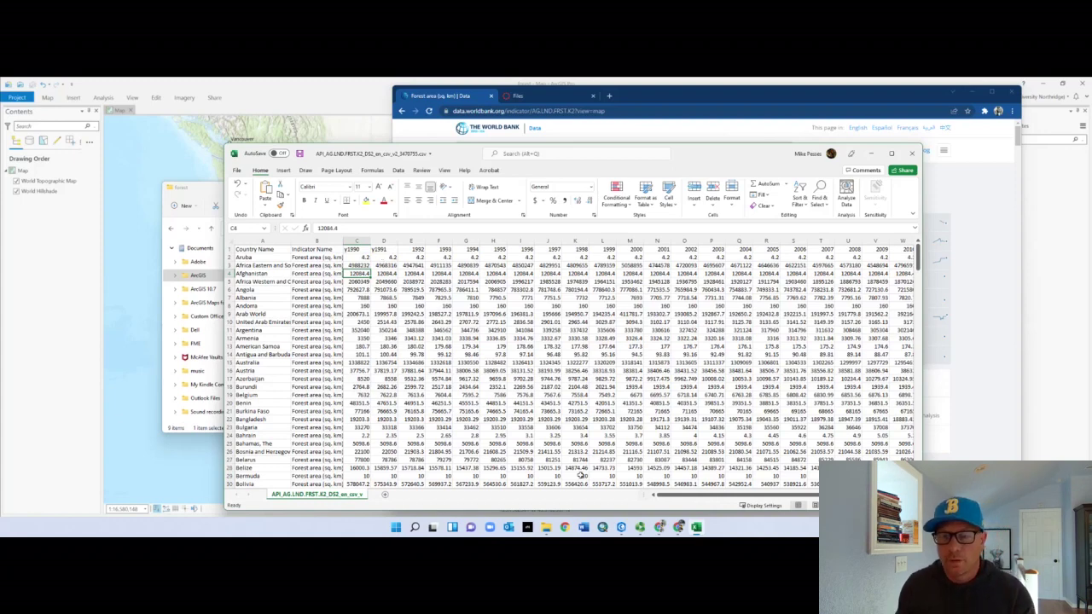
left_click_drag(695, 497, 799, 492)
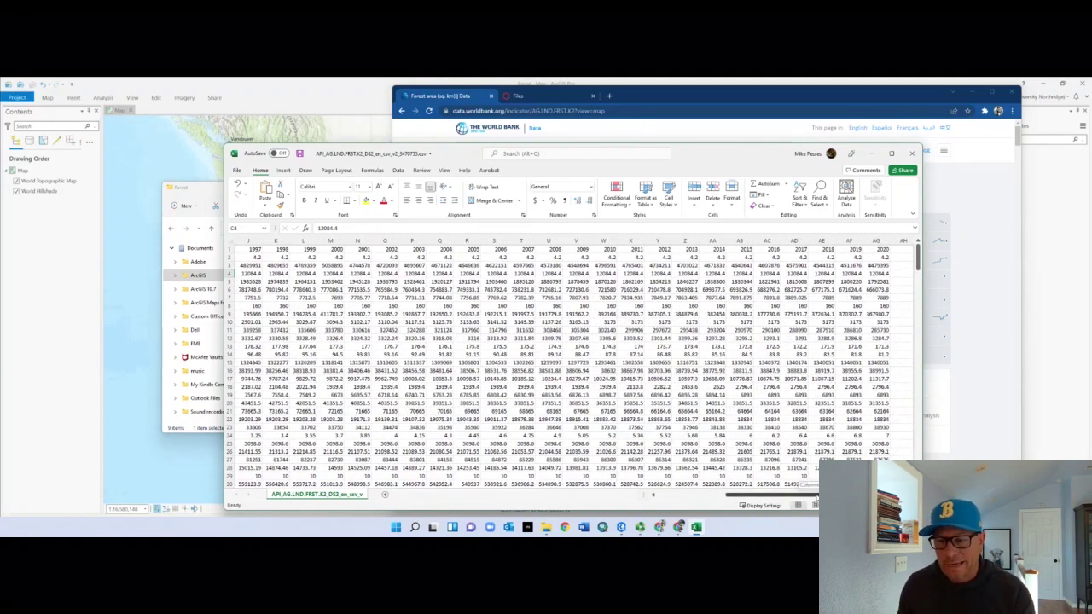
left_click_drag(816, 497, 816, 498)
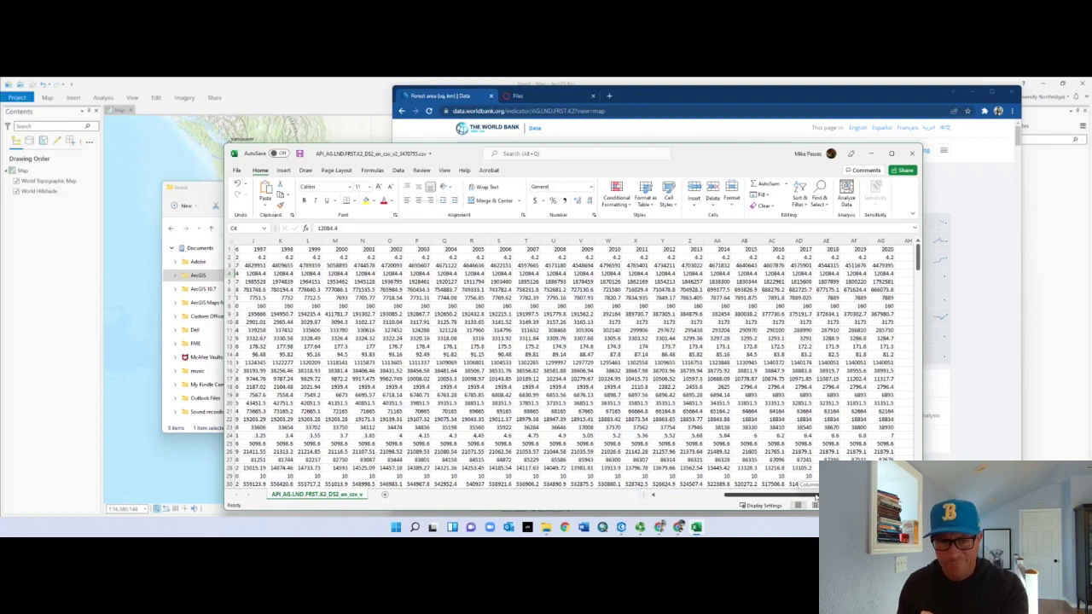
left_click_drag(815, 497, 742, 500)
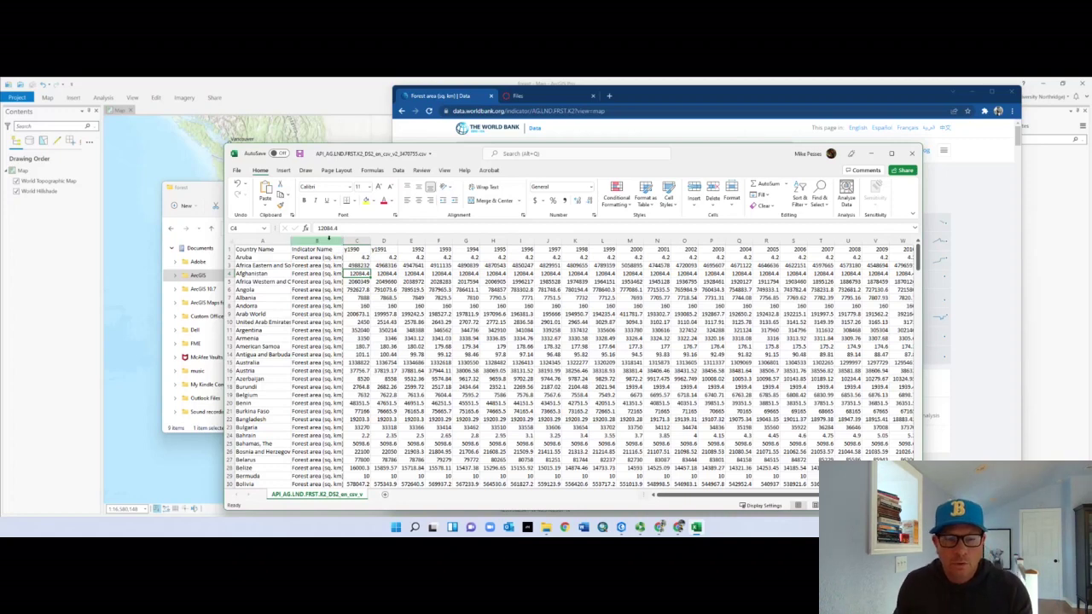
left_click(358, 242)
left_click_drag(358, 241, 841, 241)
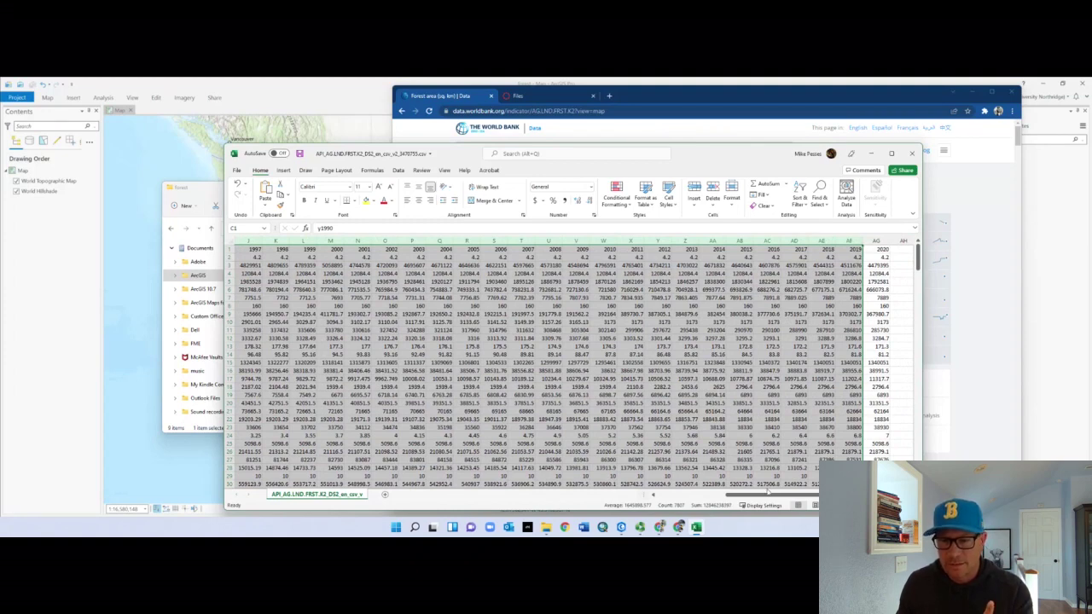
left_click_drag(770, 491, 687, 501)
left_click(350, 315)
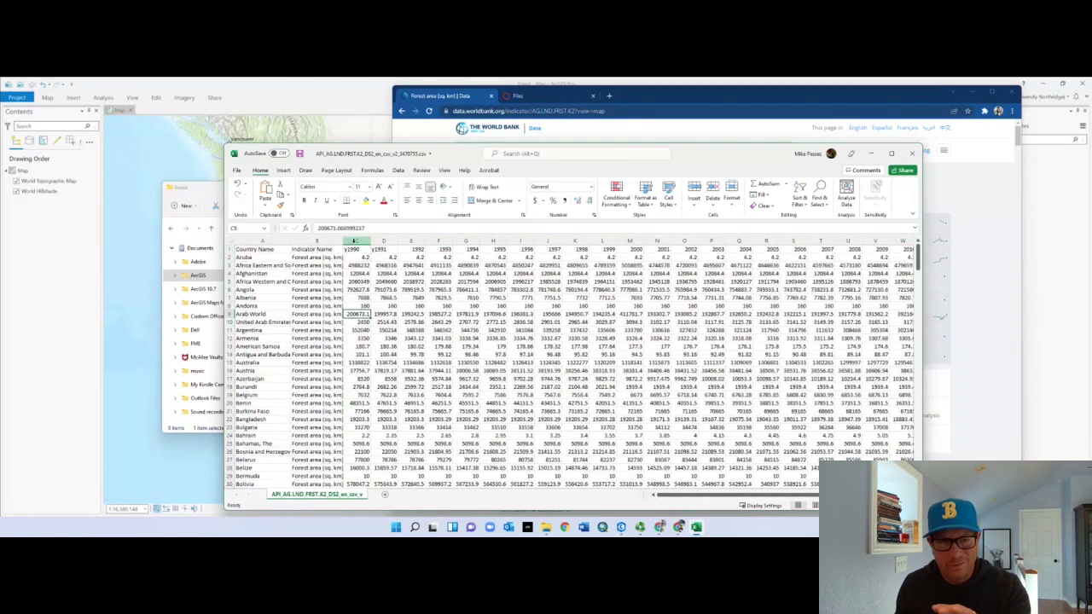
Delete the year columns from y1990 through 2017, keeping only 2018, 2019 and 2020
left_click_drag(354, 242, 772, 238)
right_click(773, 241)
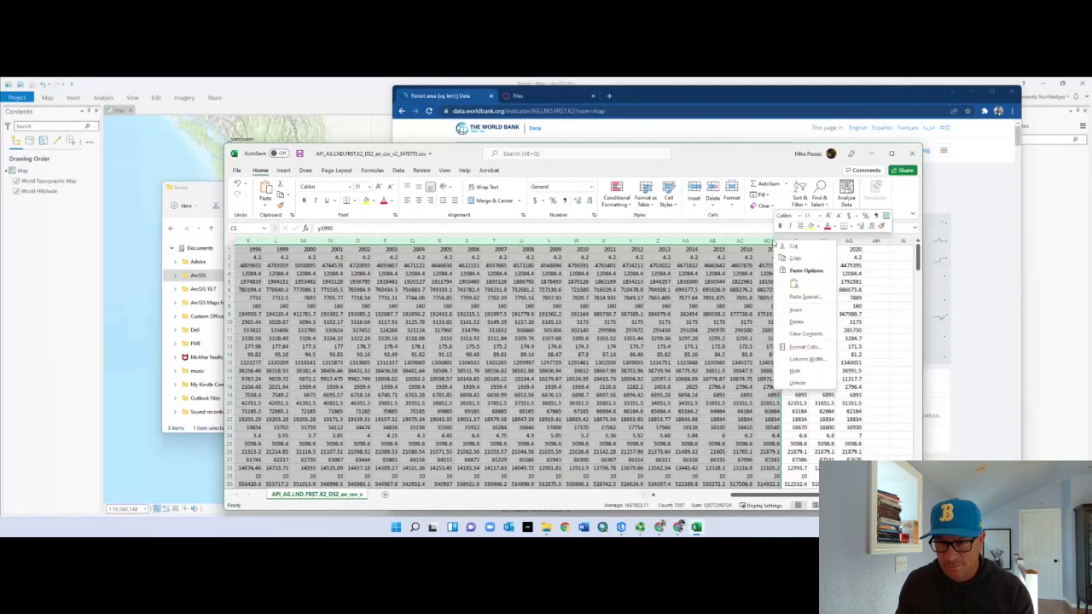
left_click(796, 321)
left_click(680, 453)
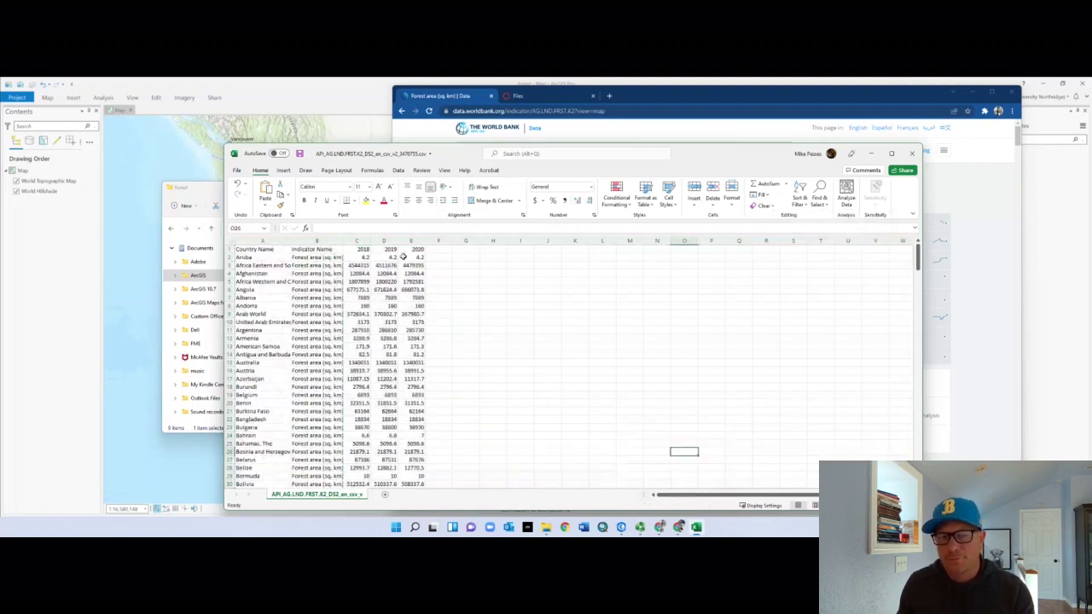
Rename the three remaining year headers as y2018, y2019 and y2020, and close the saved workbook
double_click(359, 248)
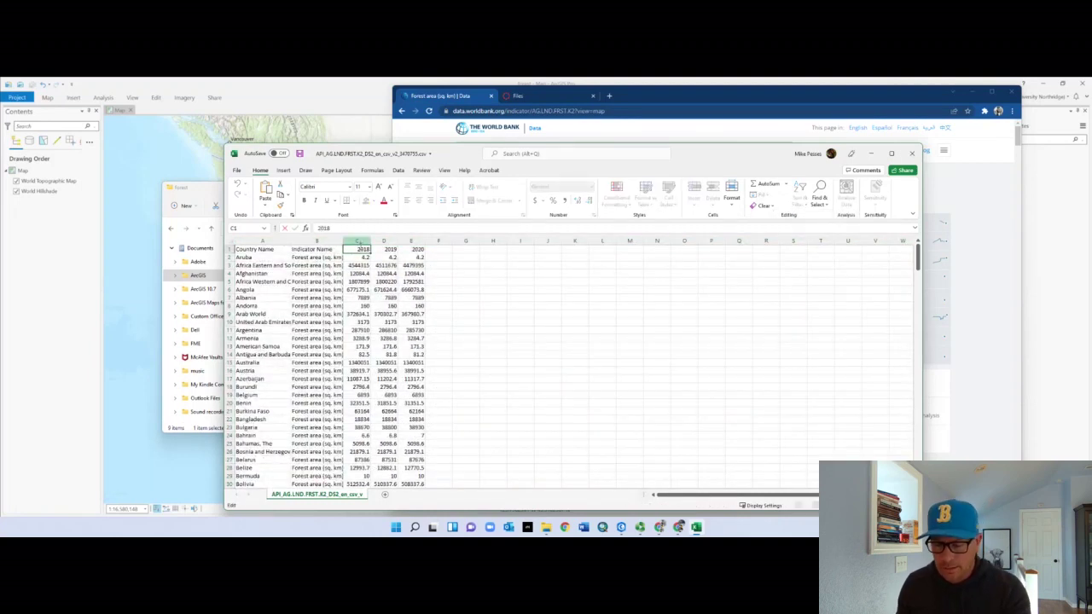
type("y")
left_click(380, 248)
double_click(375, 249)
type("y")
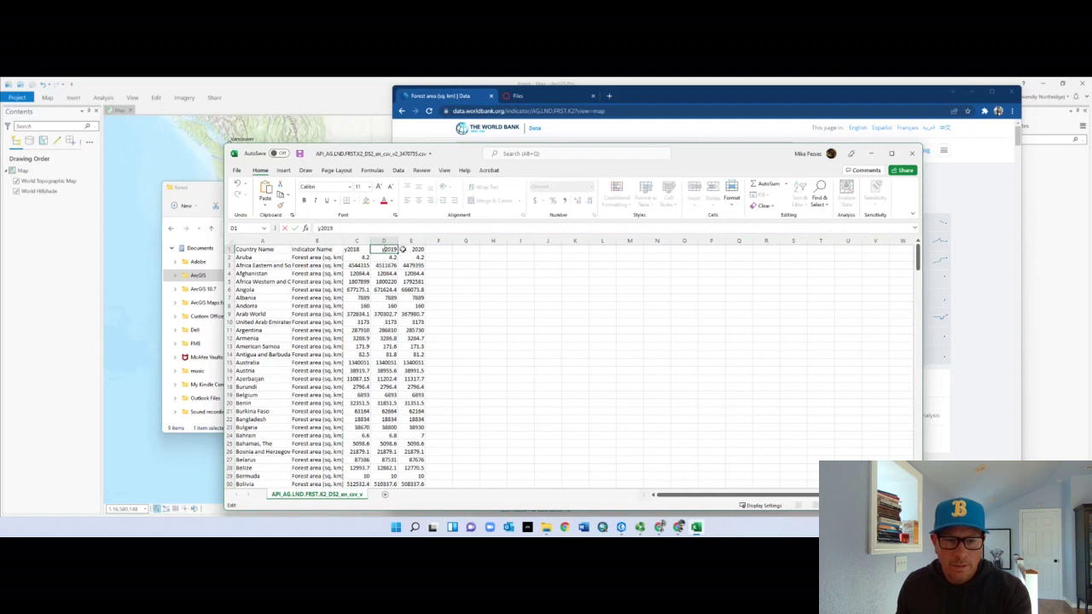
left_click(407, 250)
double_click(407, 249)
type("y")
left_click(384, 305)
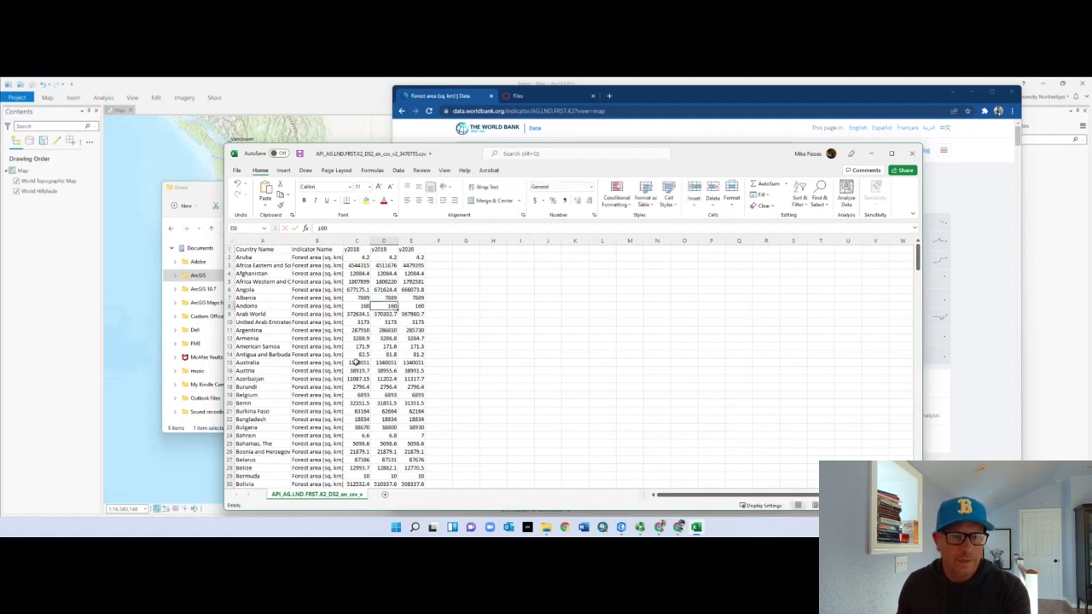
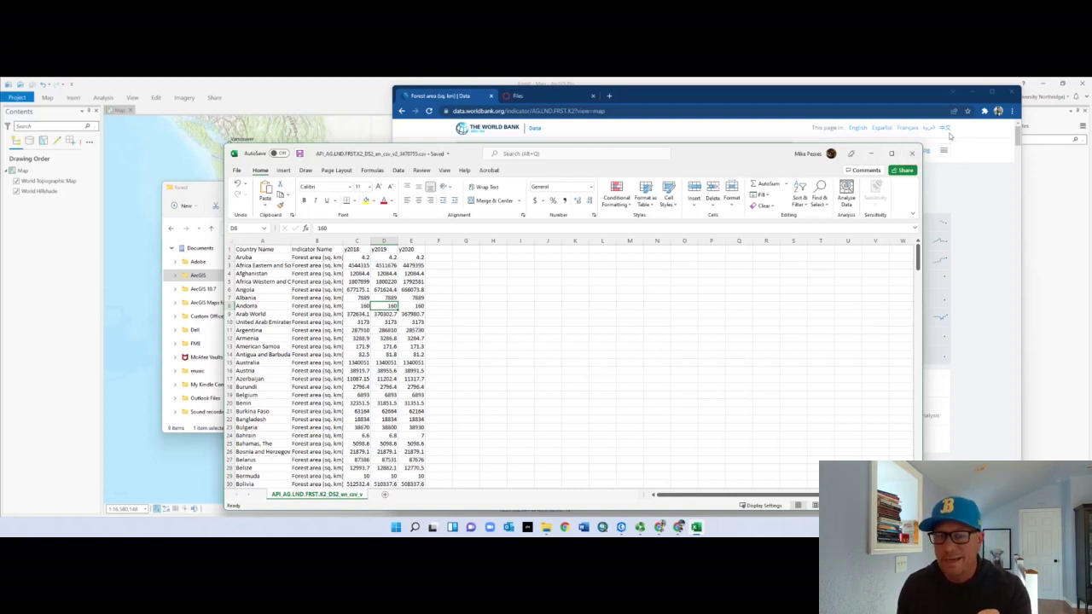
left_click(912, 153)
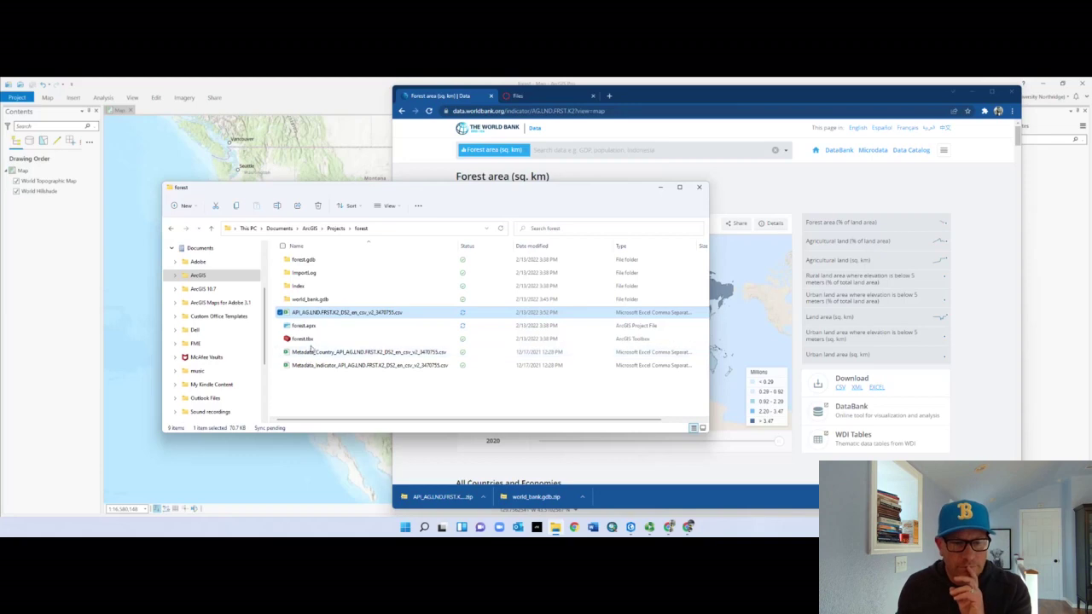
Switch to a maximized ArcGIS Pro window, expand the forest project folder and refresh its contents
double_click(326, 100)
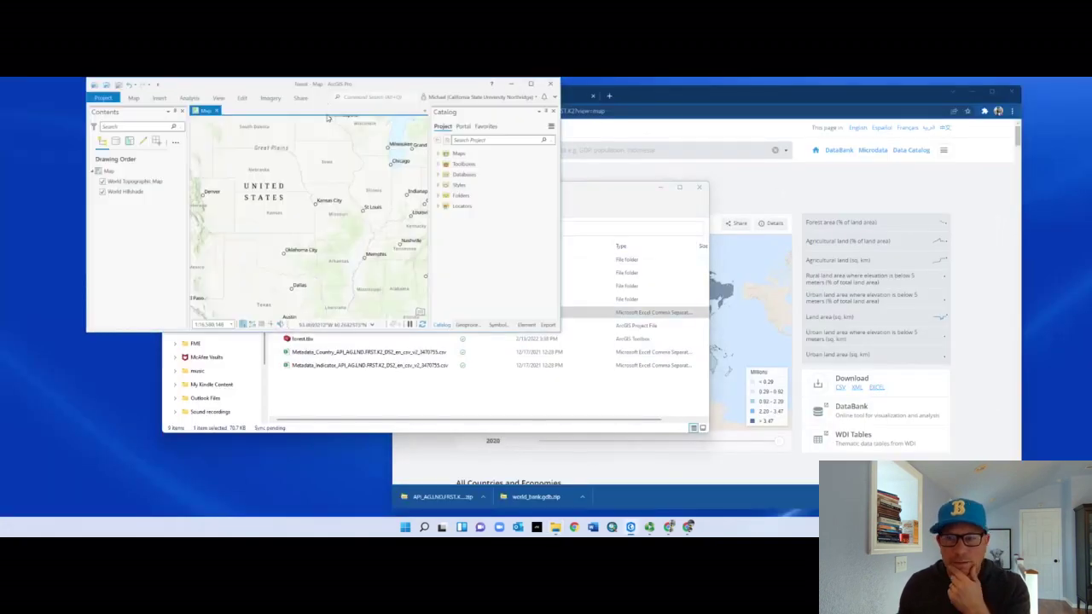
left_click(531, 84)
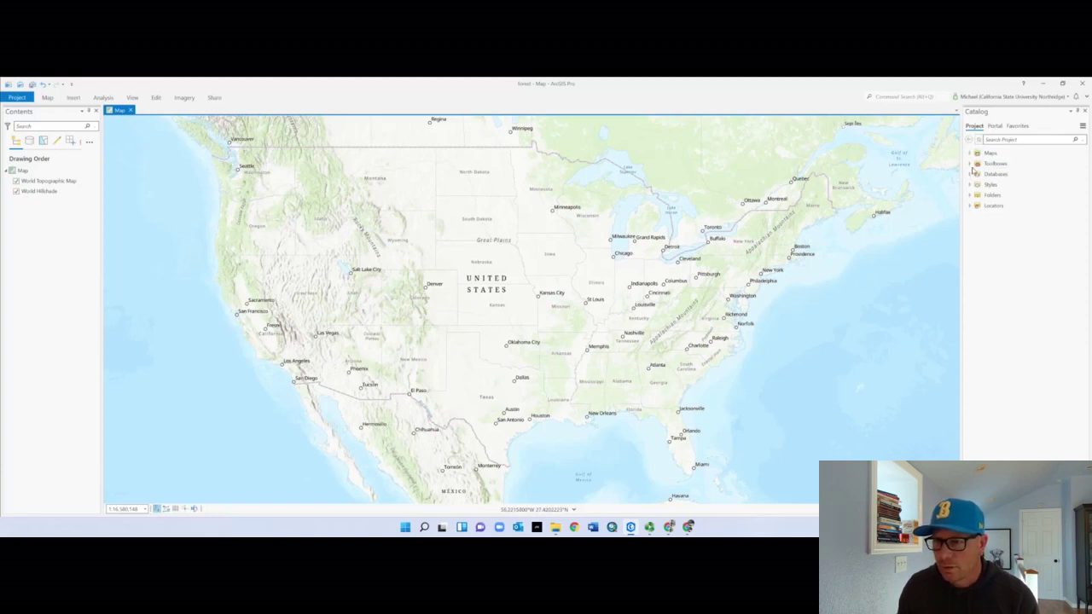
left_click(969, 195)
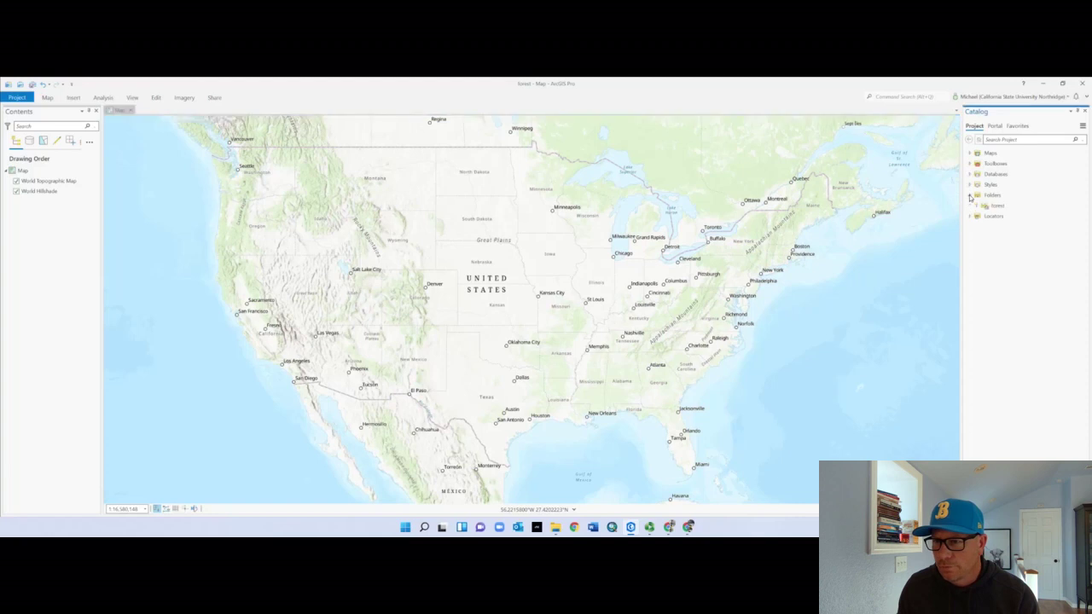
left_click(976, 206)
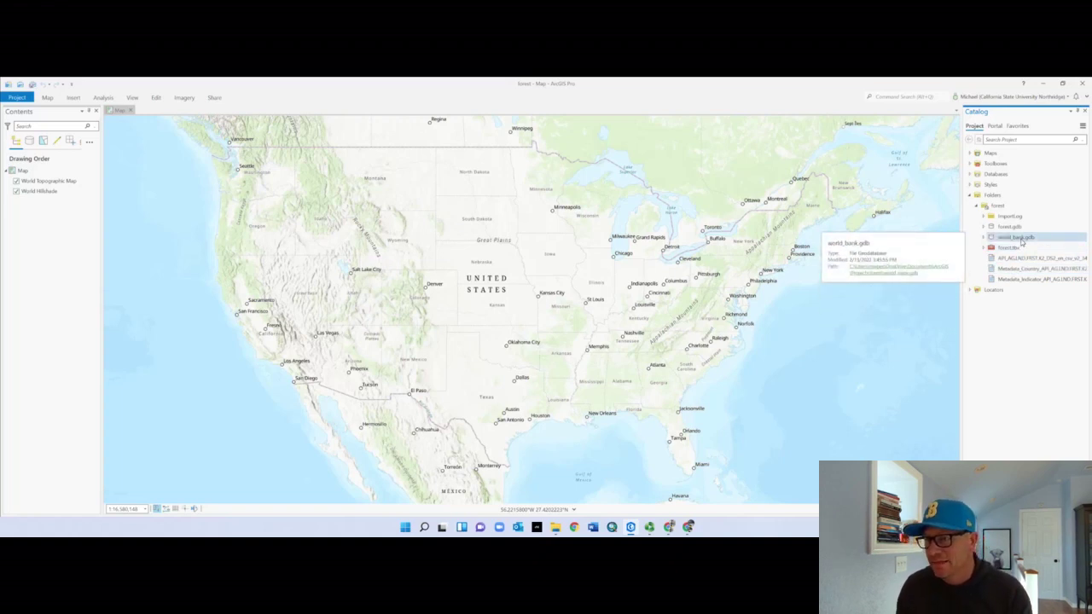
right_click(1009, 208)
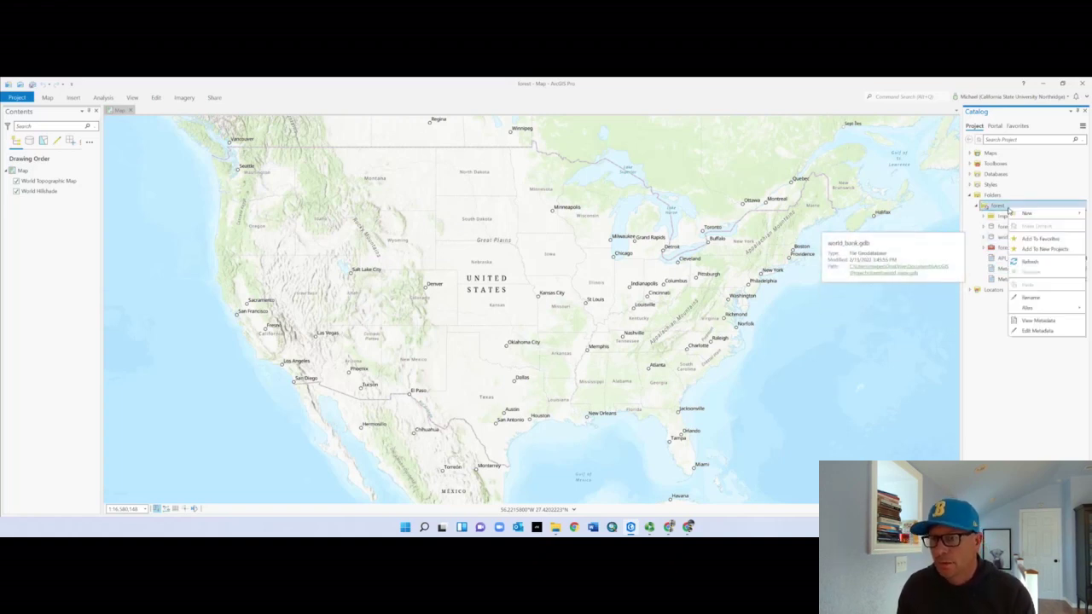
left_click(1031, 261)
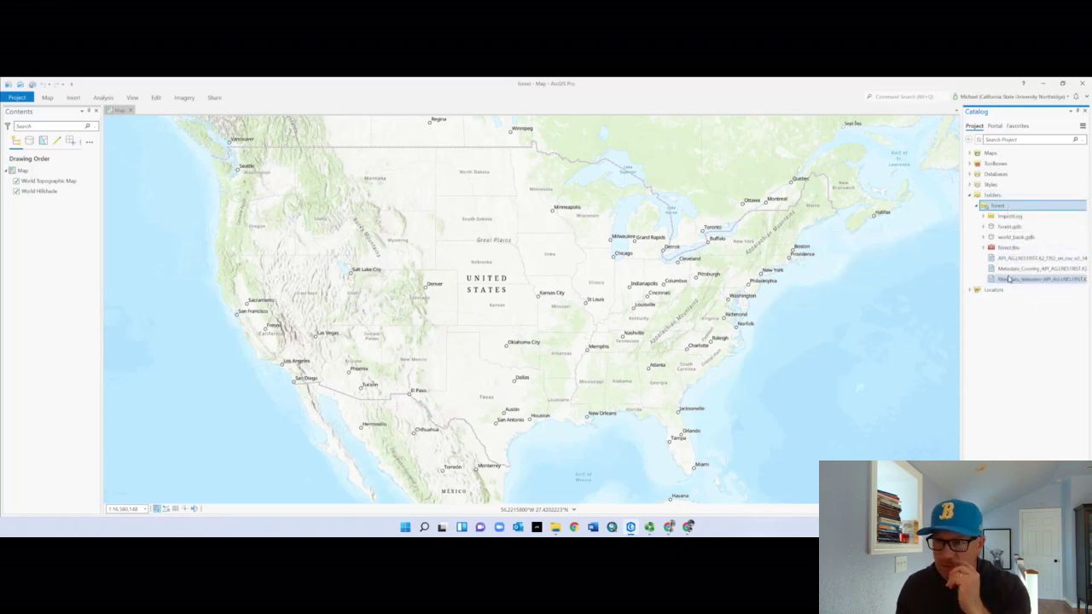
Add the API_AG.LND.FRST.K2 forest area CSV from the forest folder to the map as a standalone table
mouse_move(1010, 261)
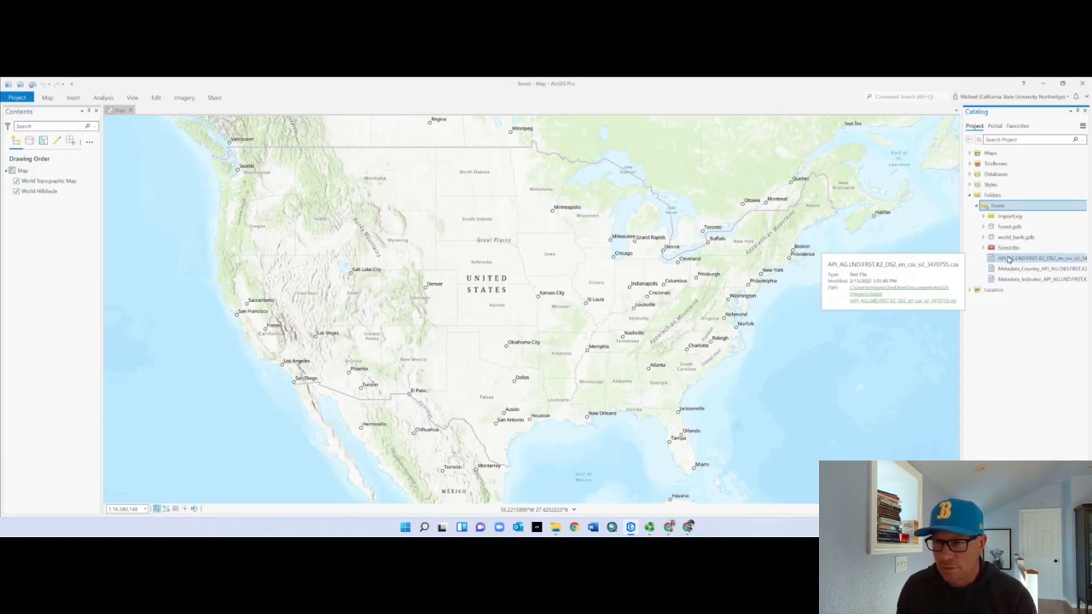
left_click(1009, 260)
left_click(739, 277)
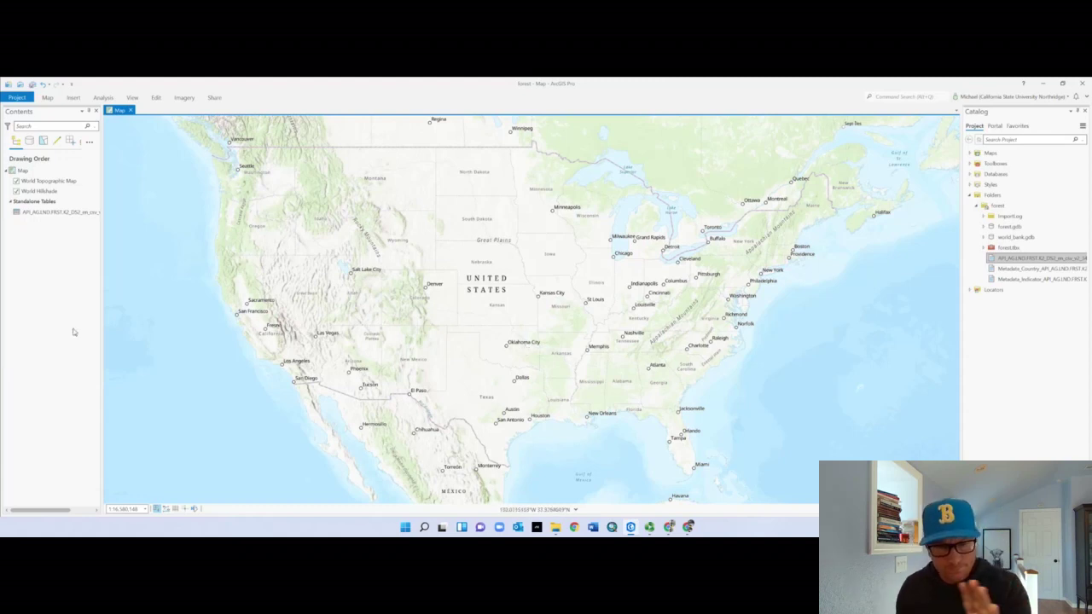
Open the forest area standalone table and examine its column headers and yearly values
left_click(37, 212)
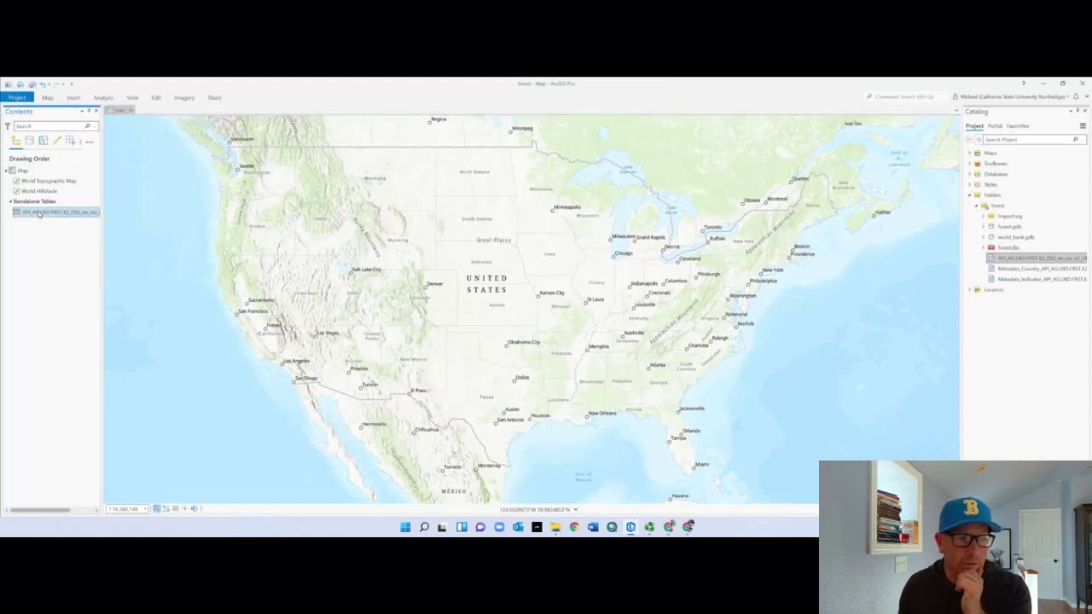
right_click(38, 214)
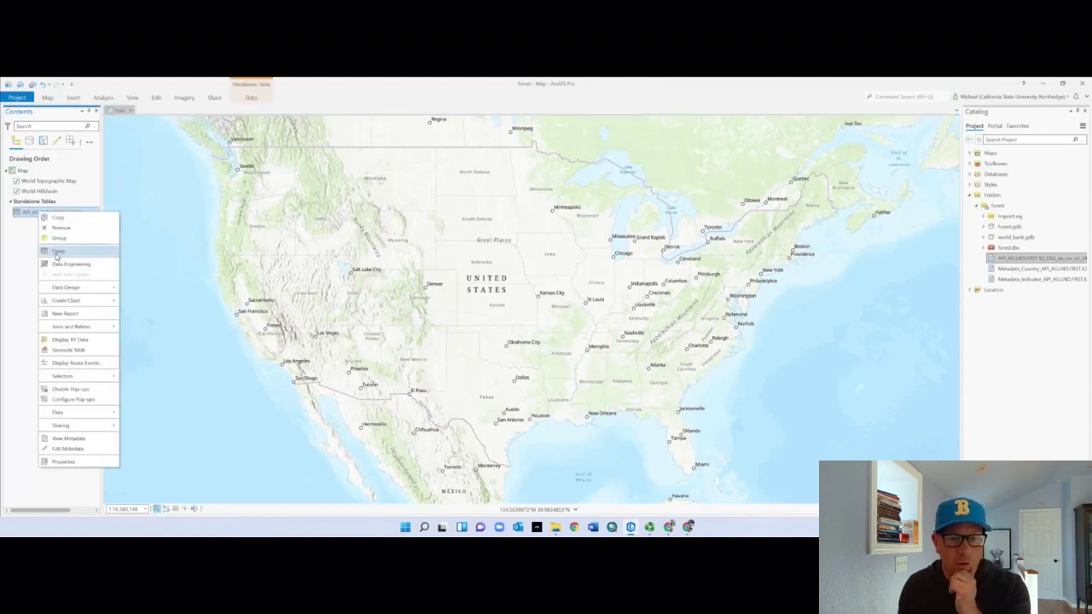
left_click(57, 252)
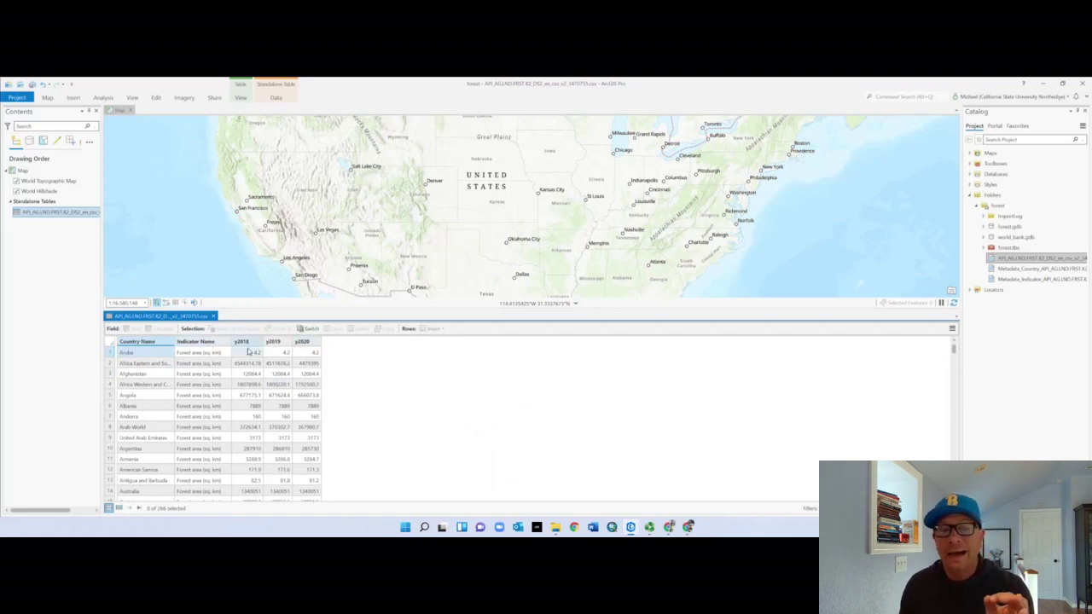
mouse_move(257, 342)
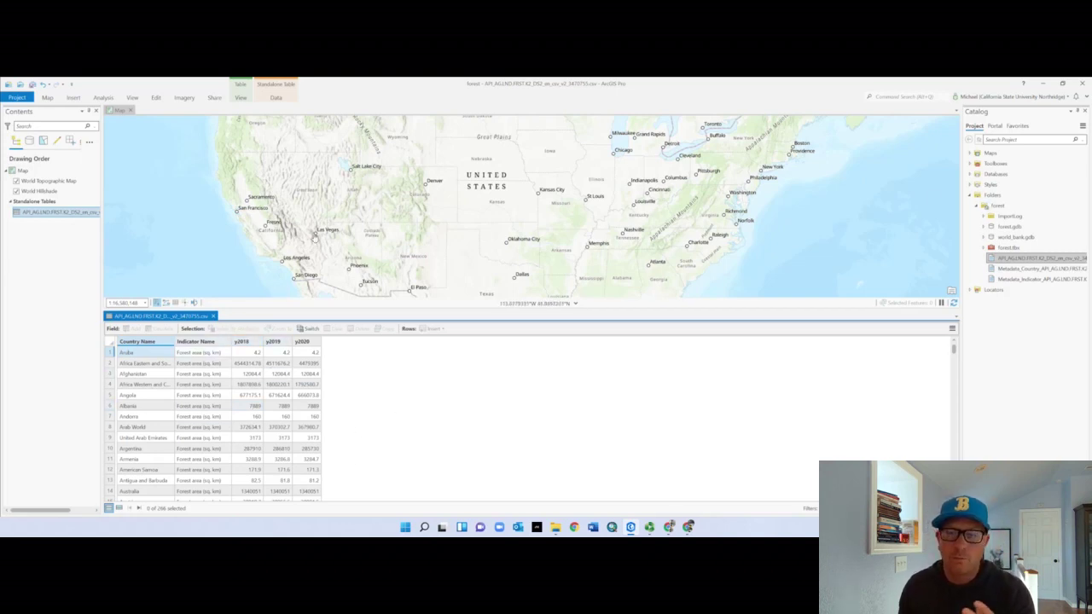
Look through the country rows of the forest area table and close the table
left_click(34, 215)
scroll(273, 424, "down", 1)
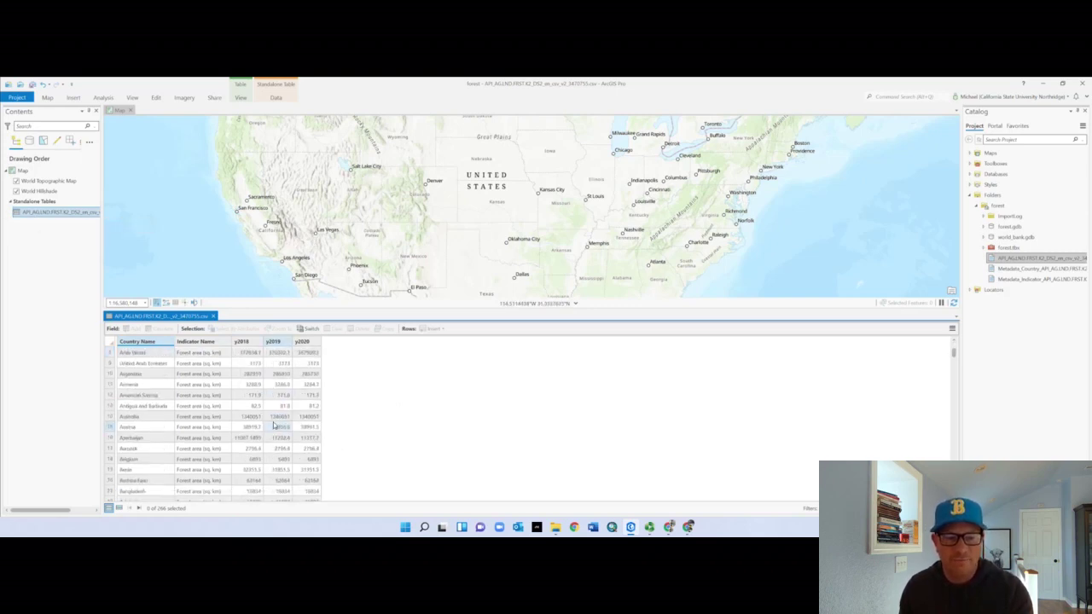
scroll(274, 424, "up", 3)
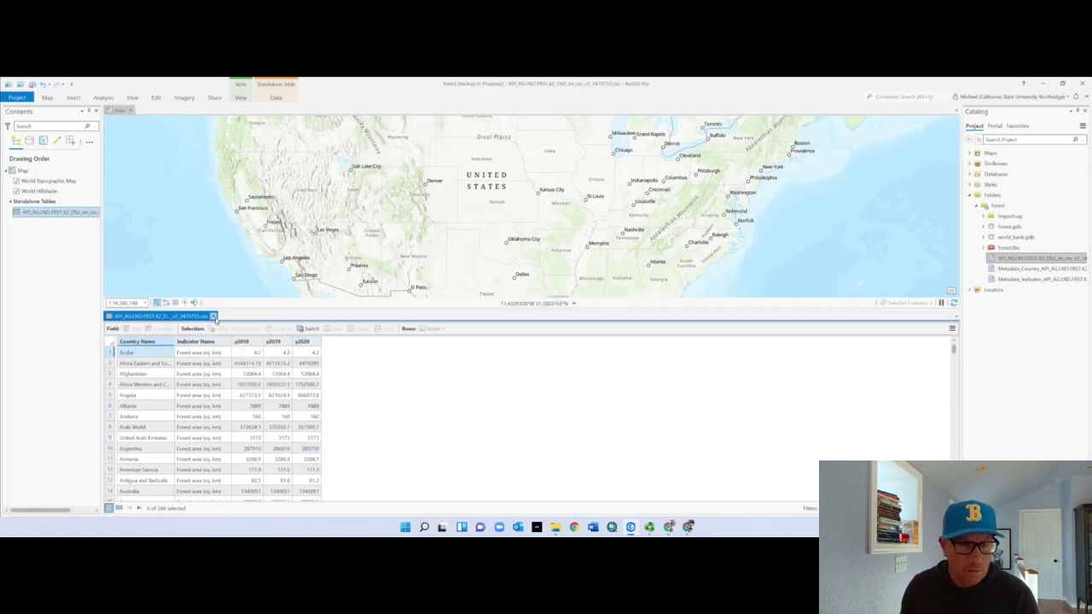
left_click(213, 316)
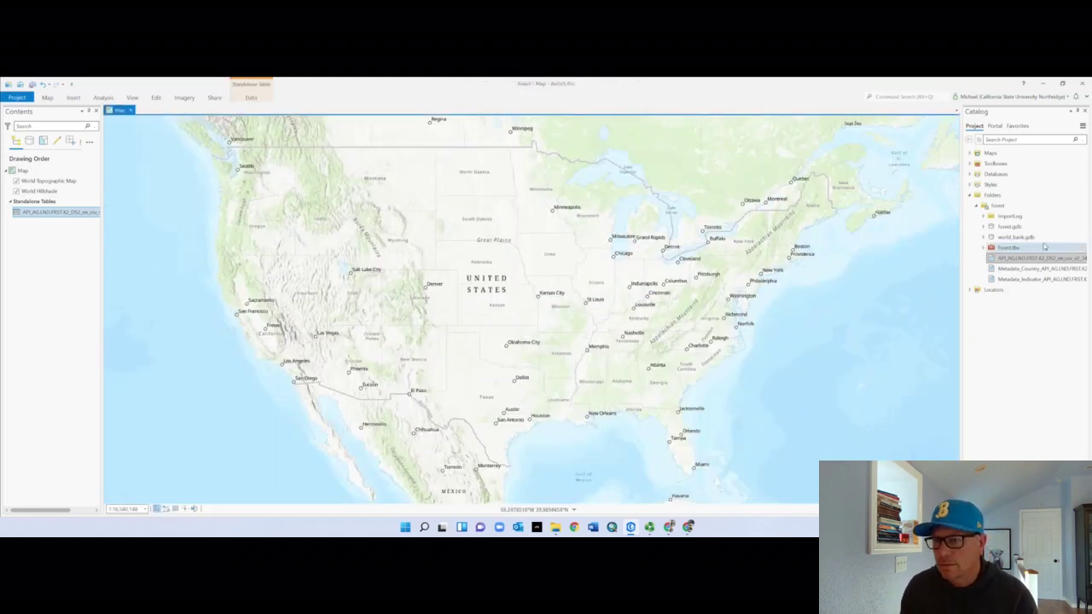
Add the lat_long_carto and world_bank_countries feature classes from world_bank.gdb to the map
left_click(985, 237)
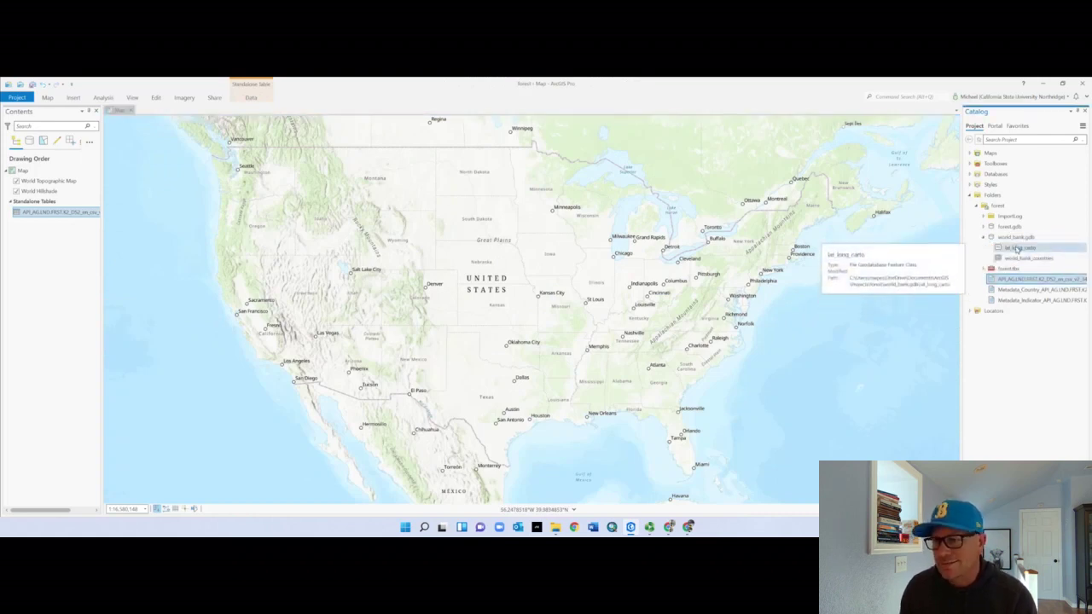
left_click_drag(1017, 248, 812, 278)
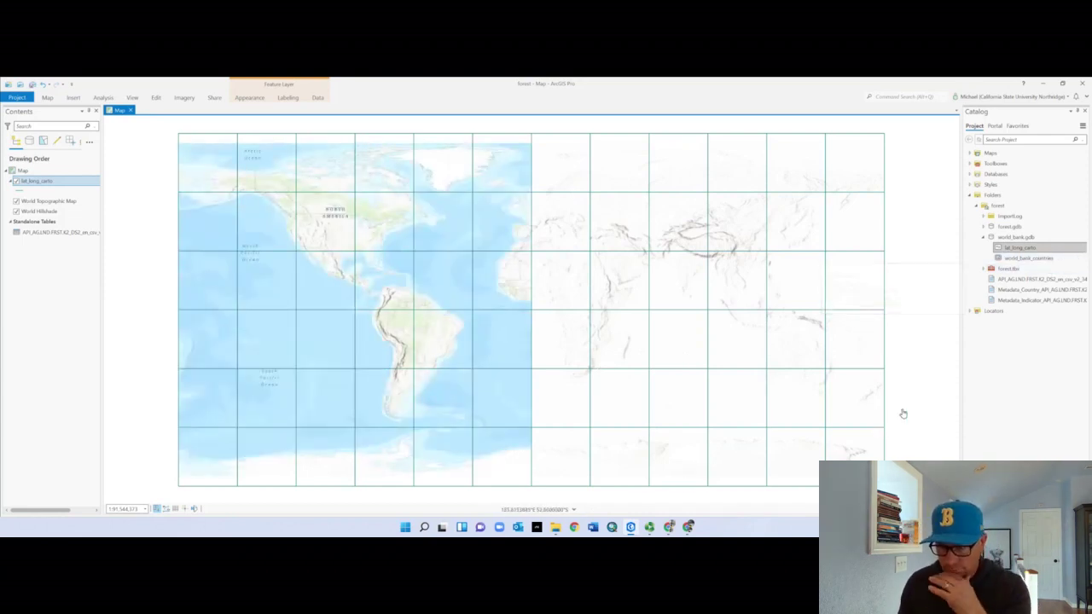
left_click(1032, 259)
left_click_drag(657, 305, 655, 308)
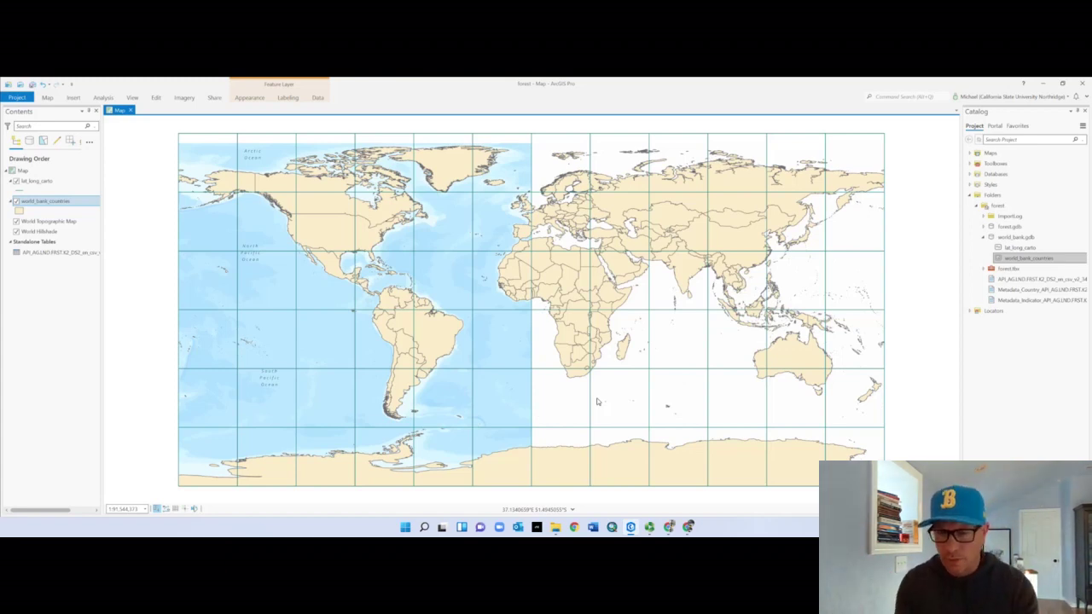
Remove the World Topographic Map and World Hillshade basemap layers from the map
left_click(16, 221)
left_click(16, 231)
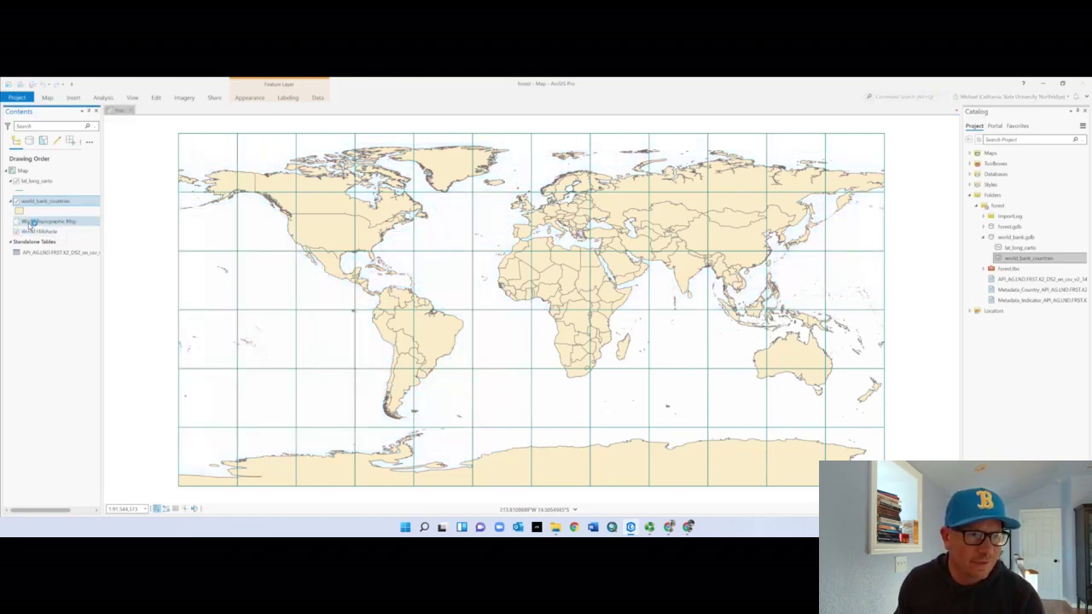
right_click(32, 222)
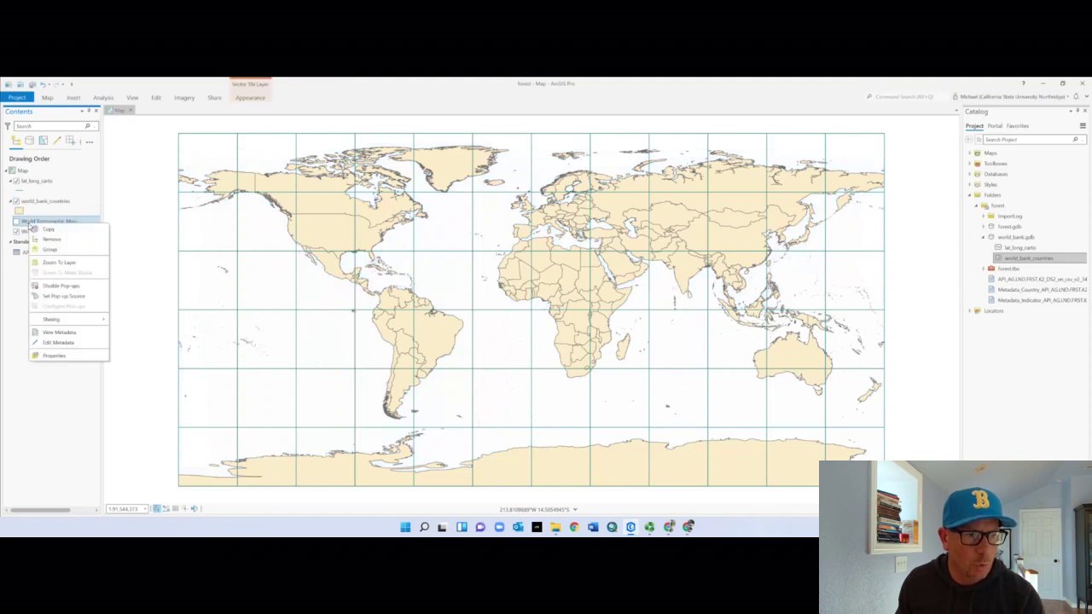
left_click(65, 243)
right_click(40, 221)
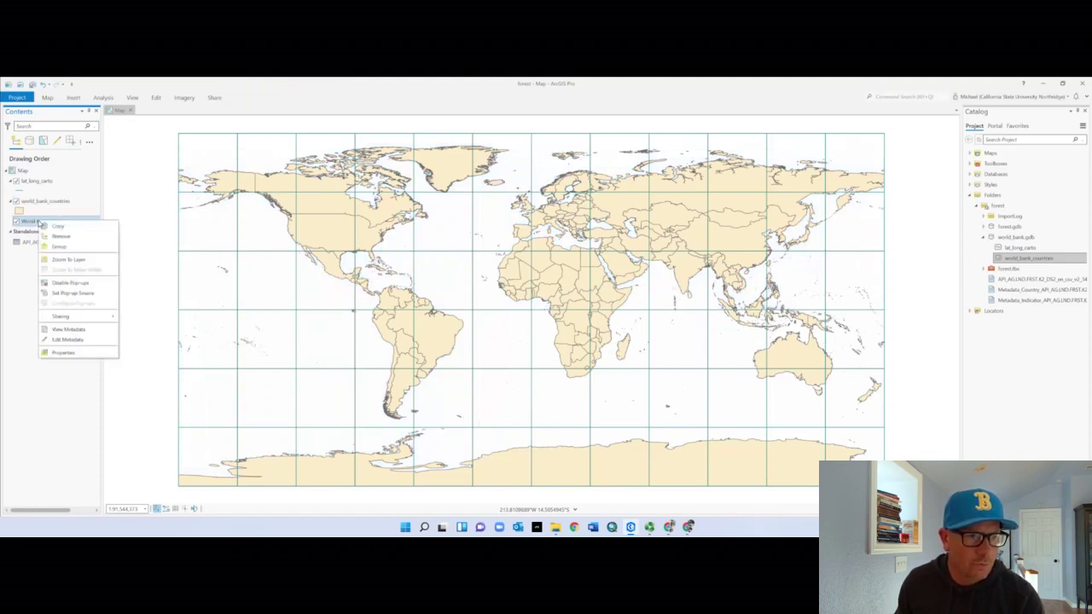
left_click(60, 237)
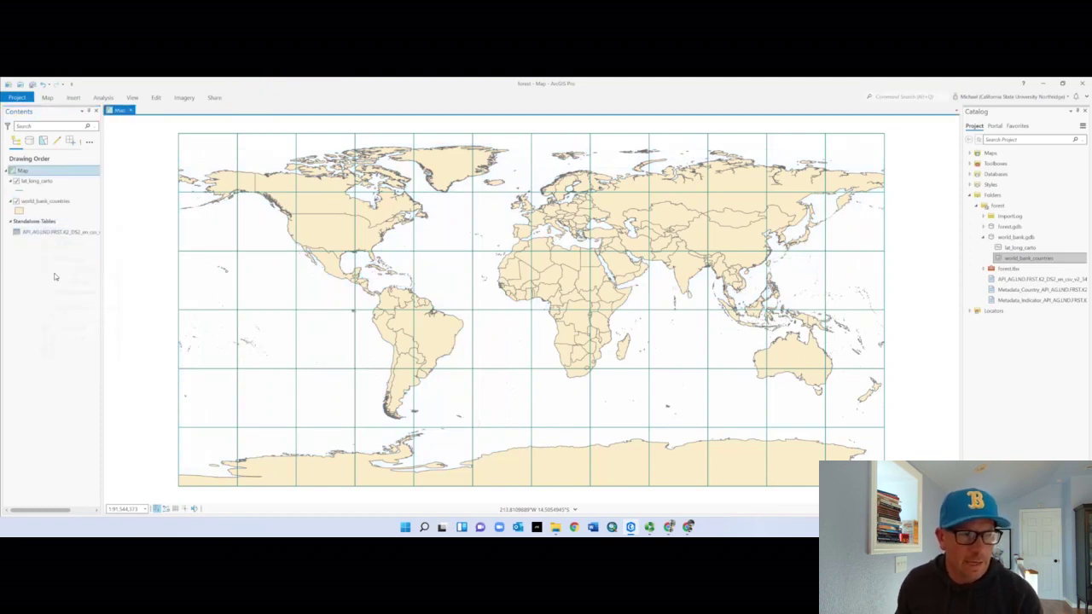
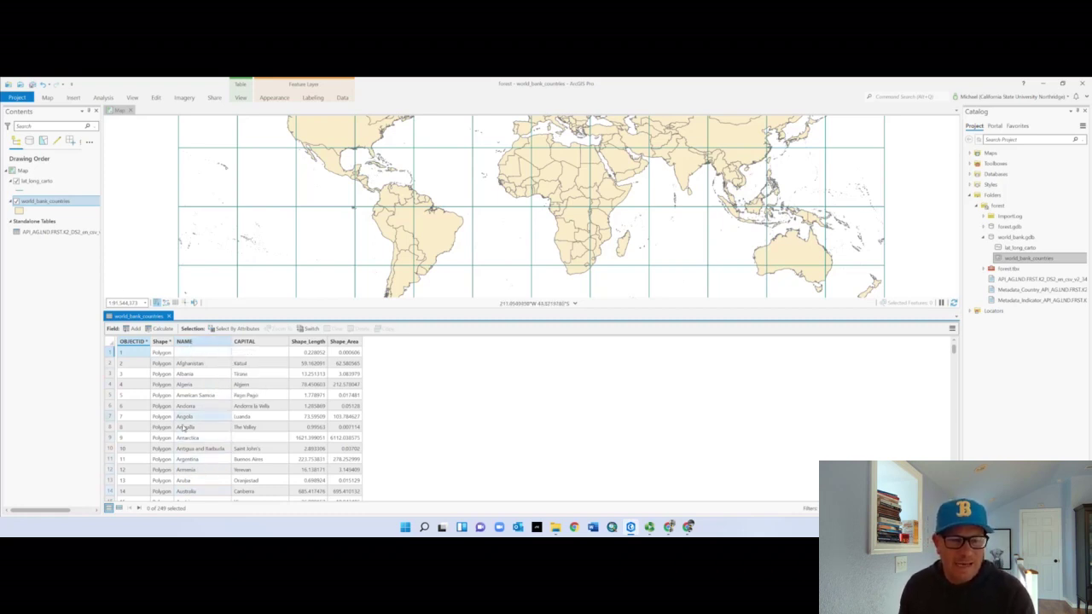
Open the forest area standalone table and compare its Country Name field with the NAME field of world_bank_countries
left_click(51, 233)
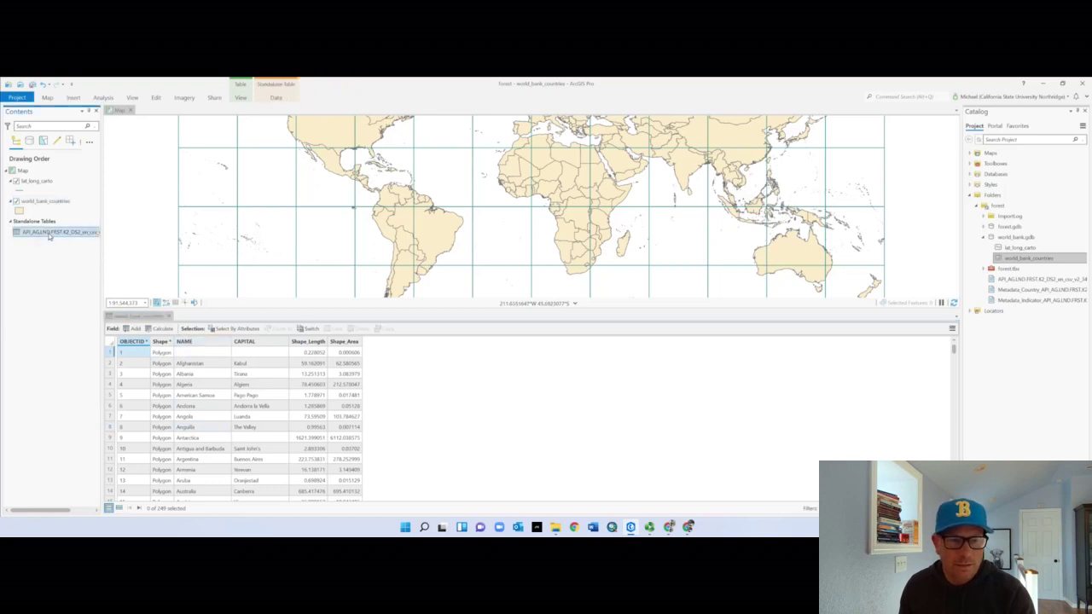
right_click(49, 236)
left_click(74, 235)
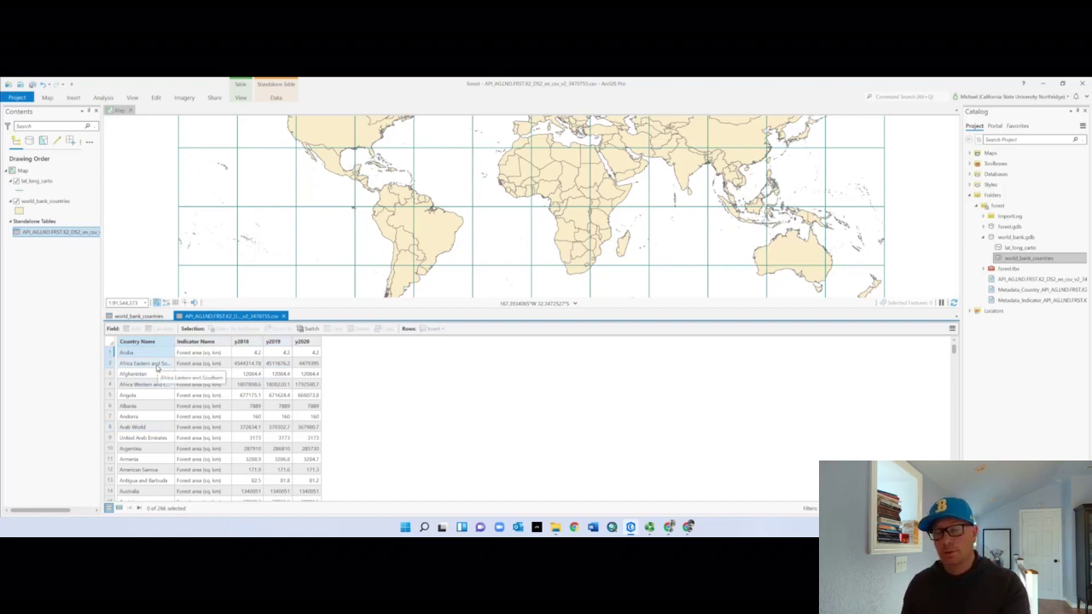
left_click(150, 317)
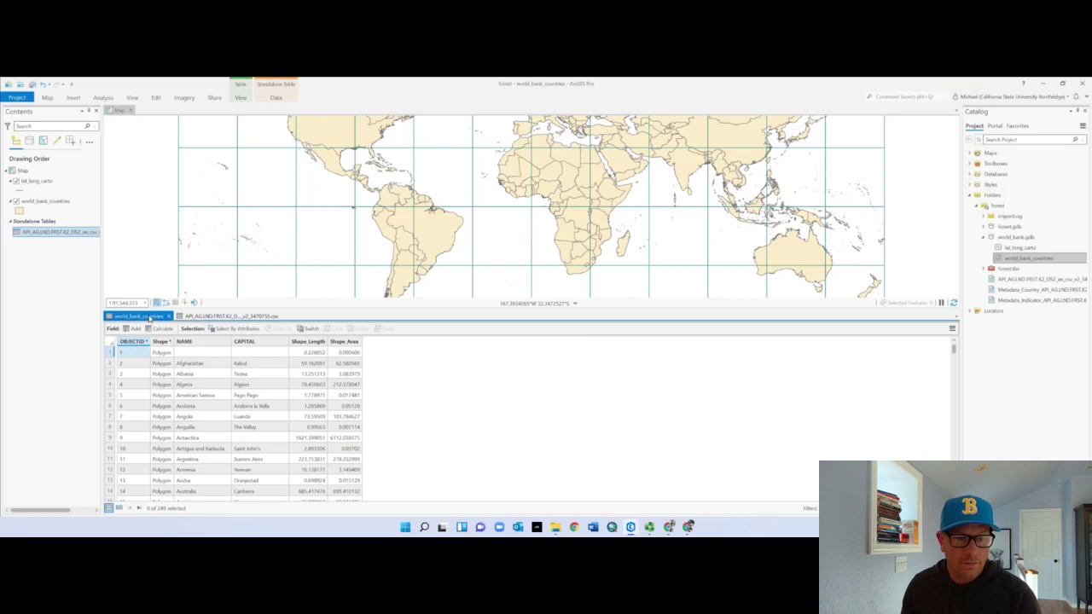
left_click(220, 321)
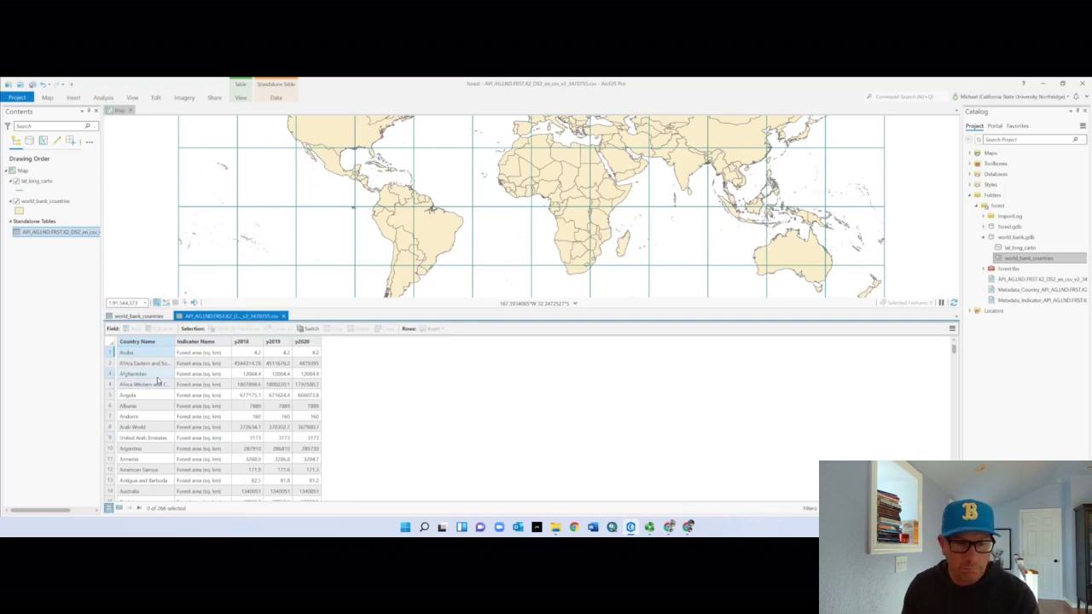
left_click(155, 316)
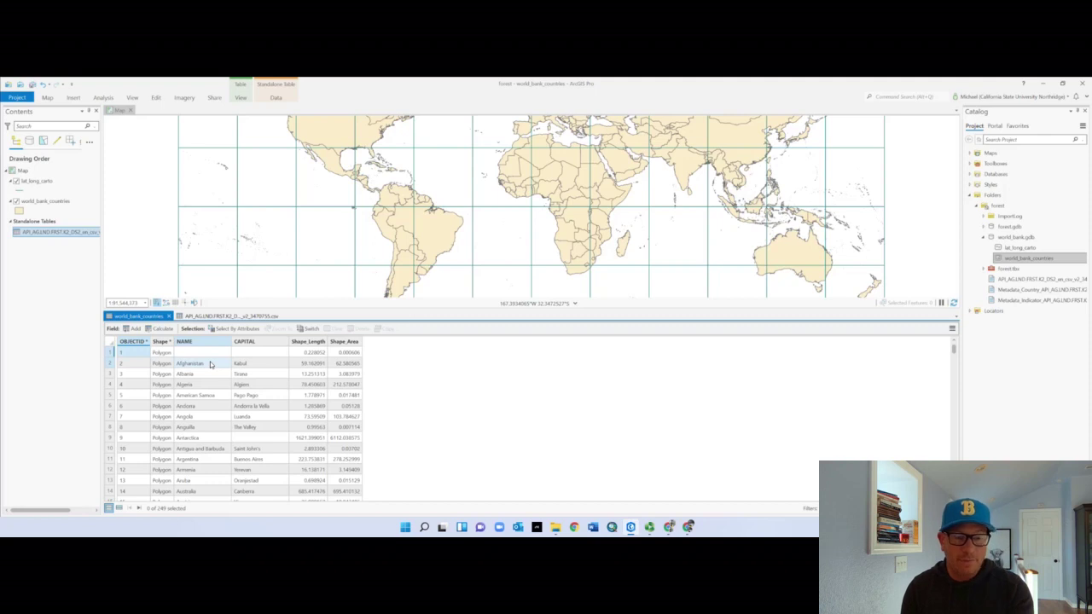
Examine the country names in the NAME field of world_bank_countries down to the Congo entries
scroll(211, 418, "down", 2)
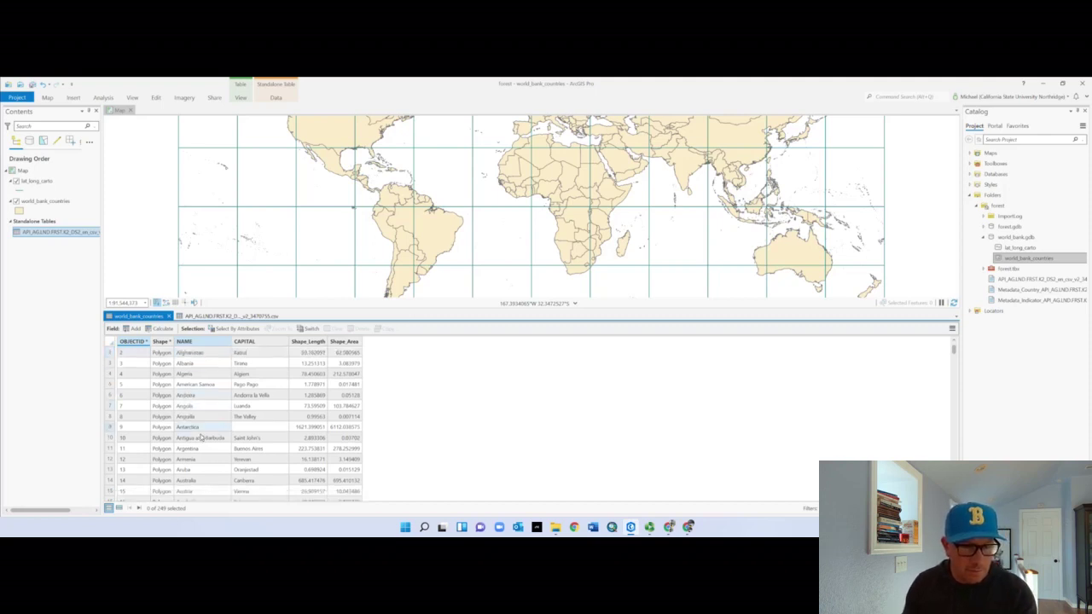
scroll(213, 471, "down", 4)
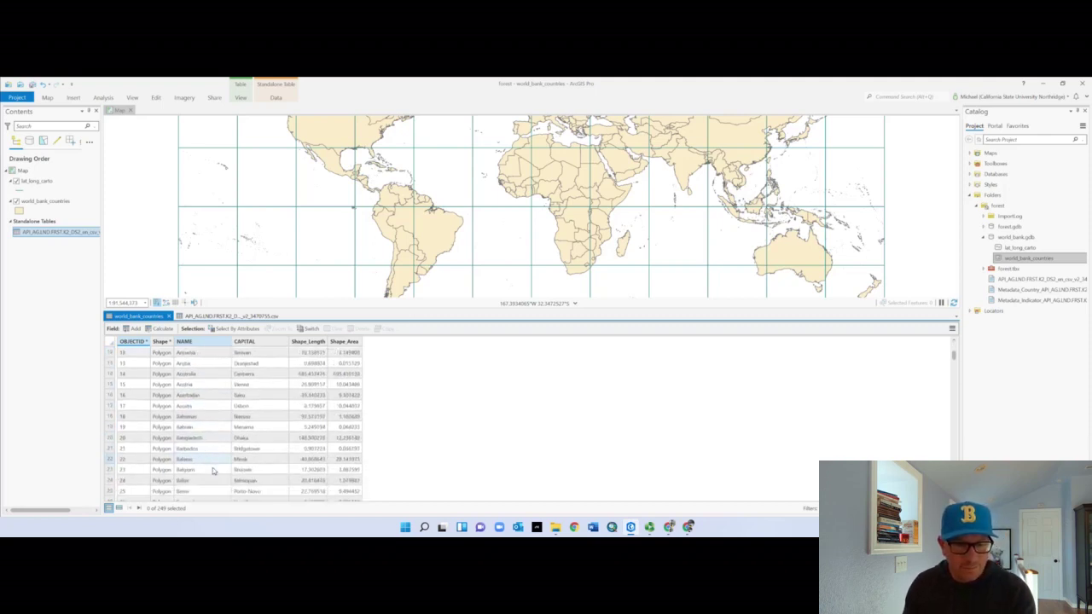
scroll(215, 472, "down", 2)
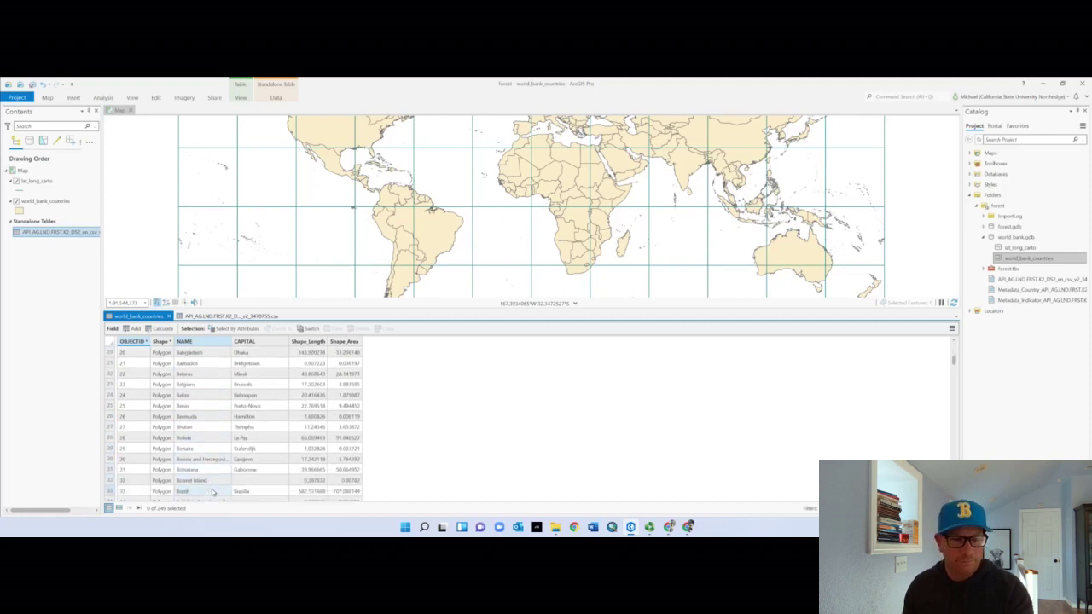
scroll(217, 473, "down", 3)
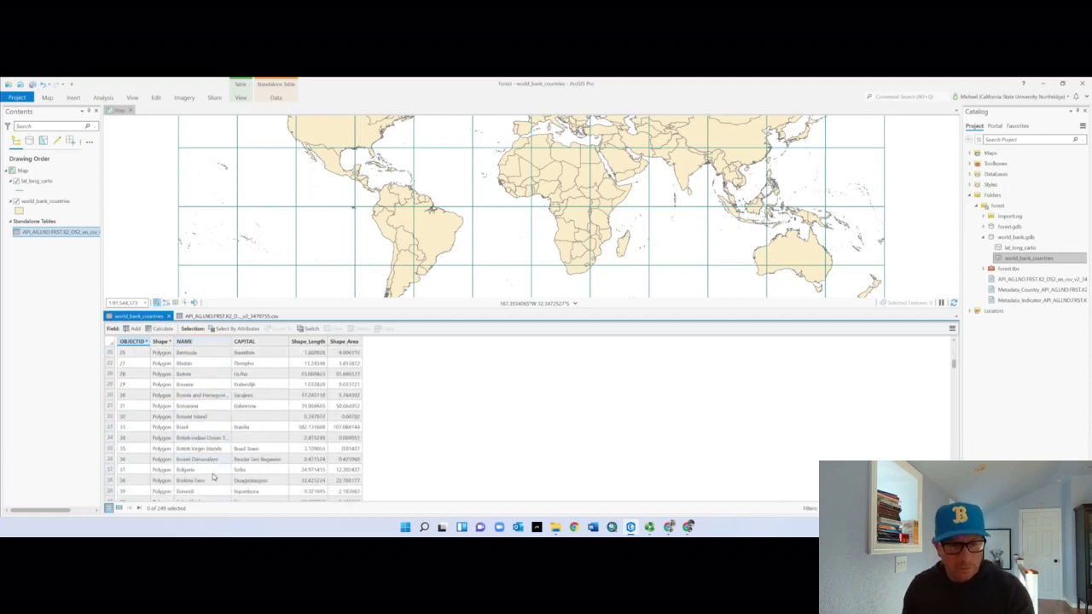
scroll(211, 465, "down", 2)
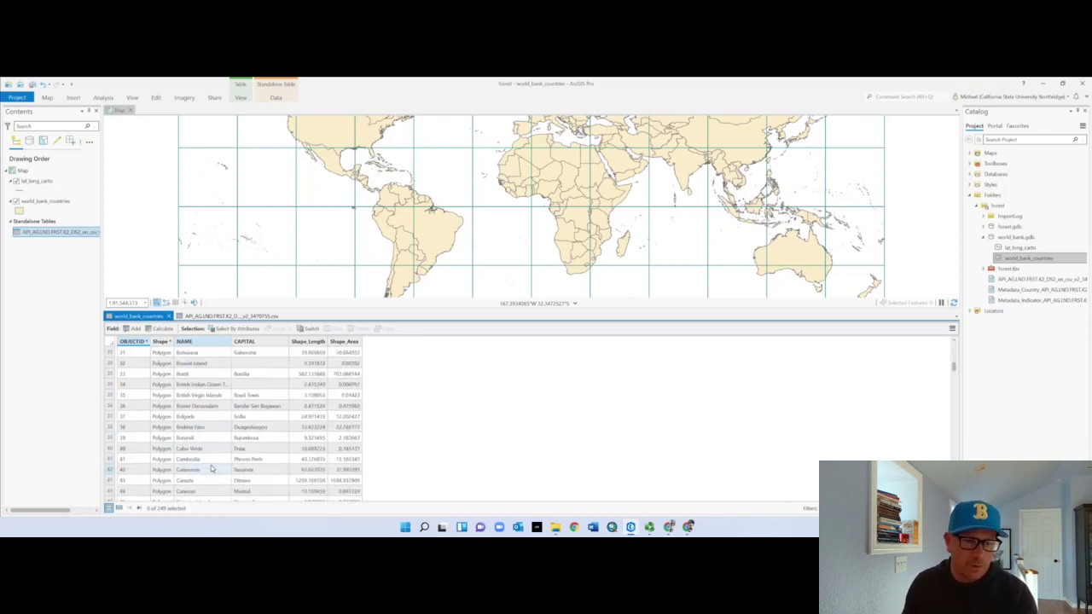
scroll(211, 465, "down", 2)
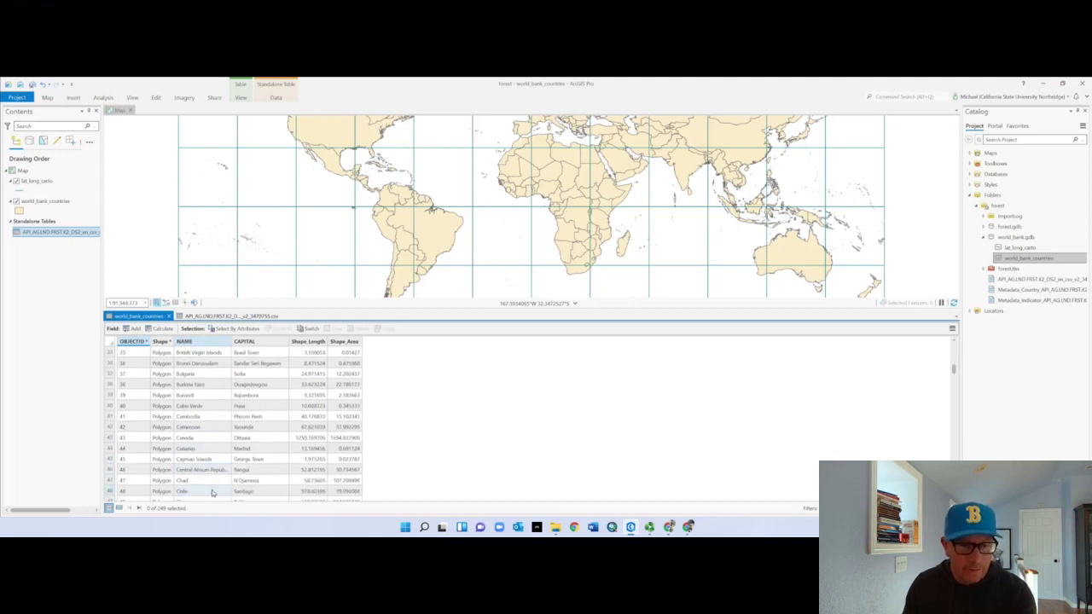
scroll(213, 492, "down", 2)
scroll(214, 493, "down", 2)
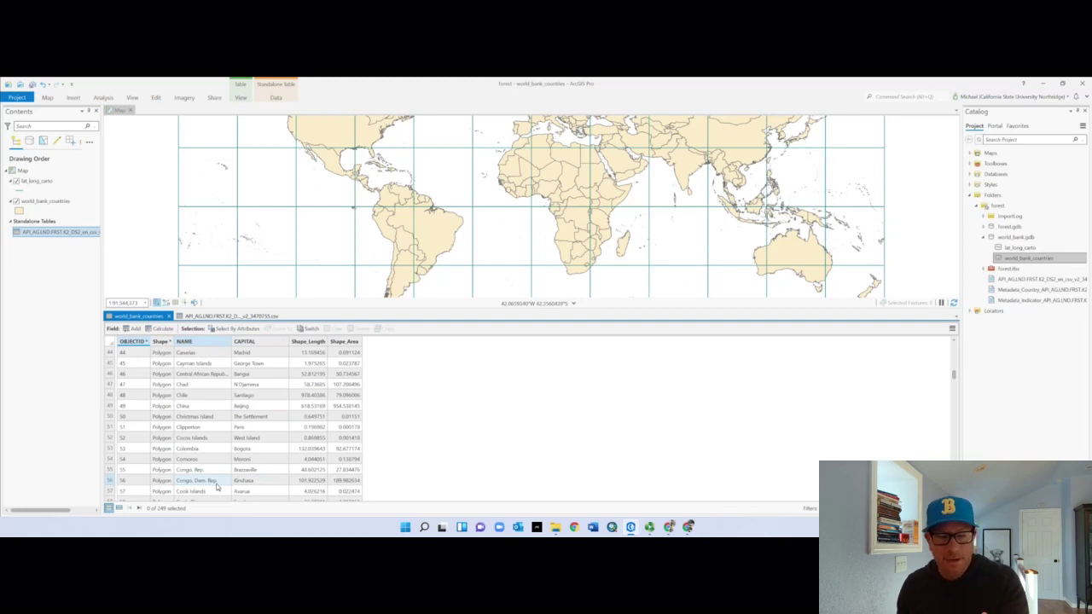
Check the spelling of the Congo entries in the forest area table against world_bank_countries, and close both tables
left_click(227, 316)
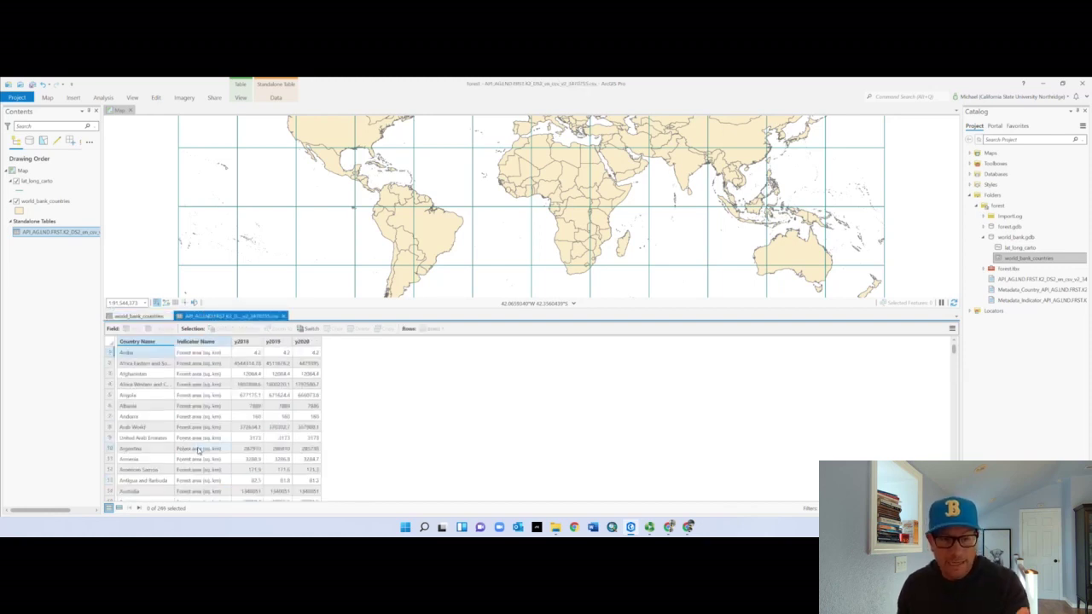
scroll(175, 460, "down", 2)
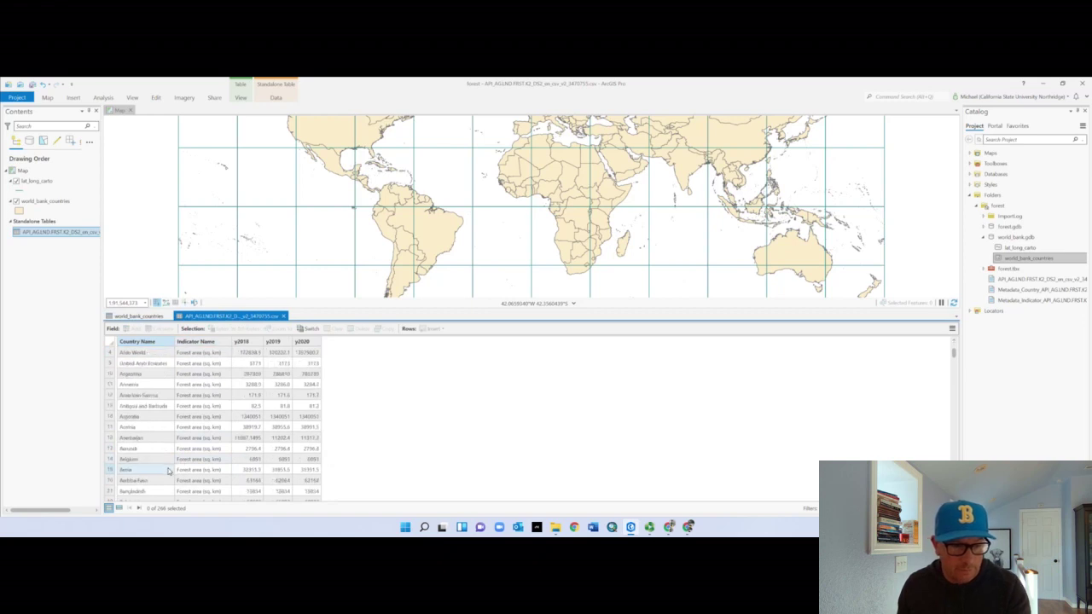
scroll(168, 470, "down", 10)
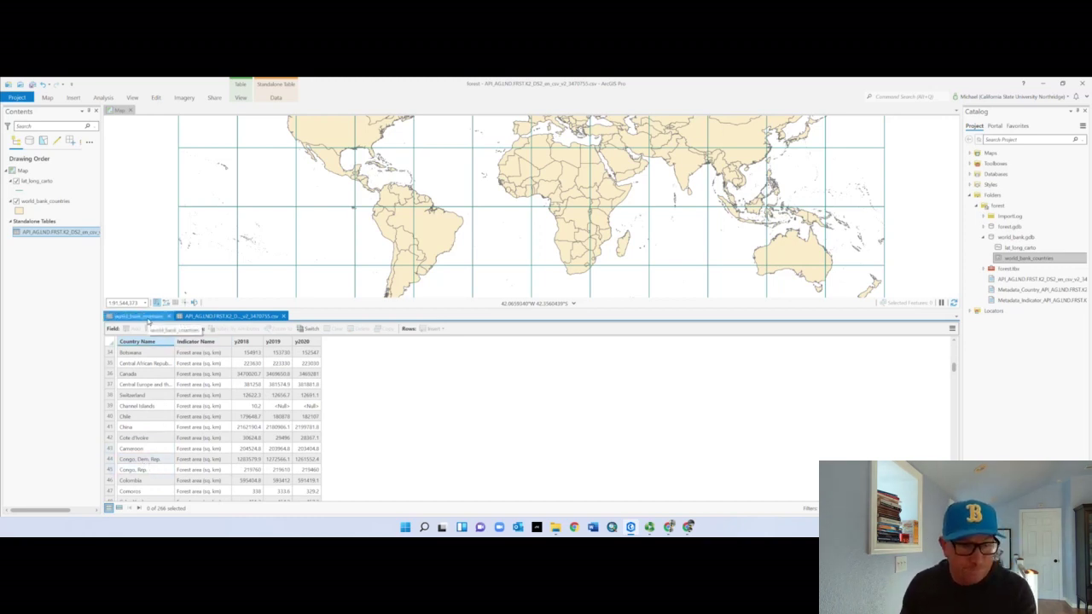
left_click(147, 317)
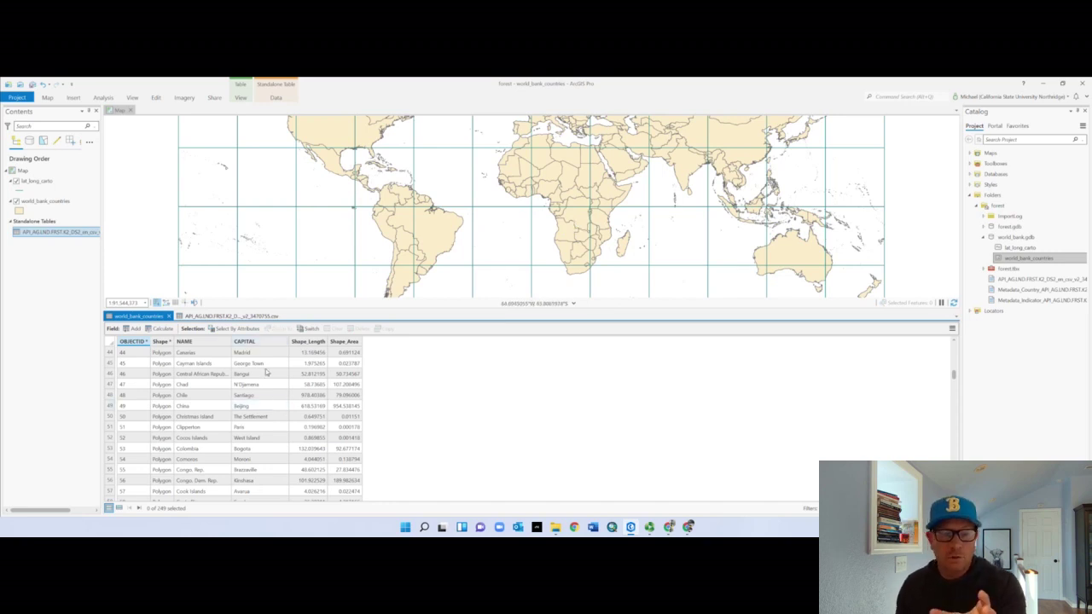
left_click(234, 318)
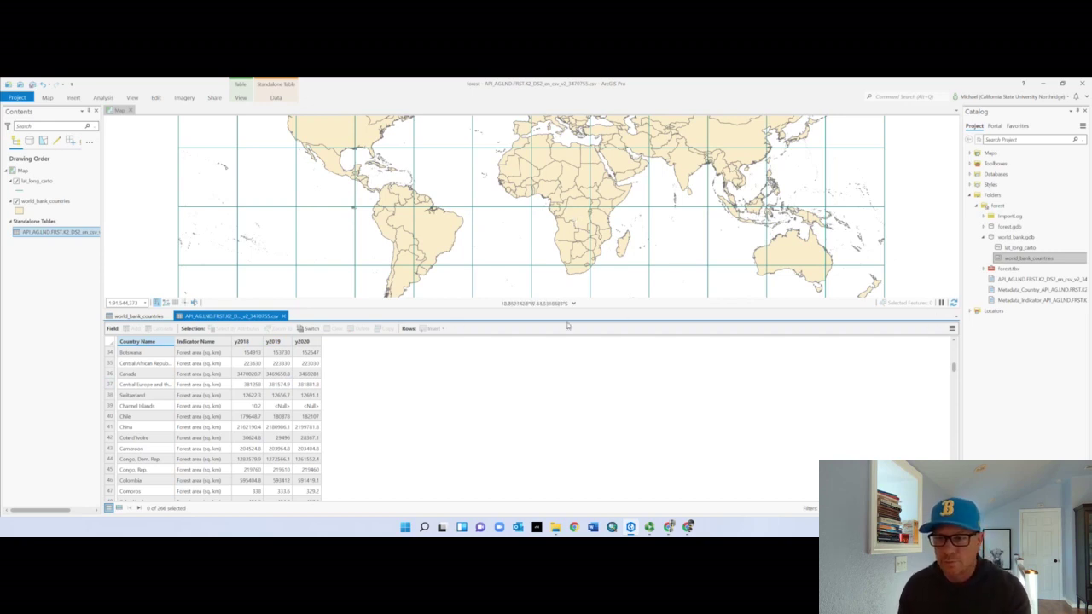
left_click(284, 316)
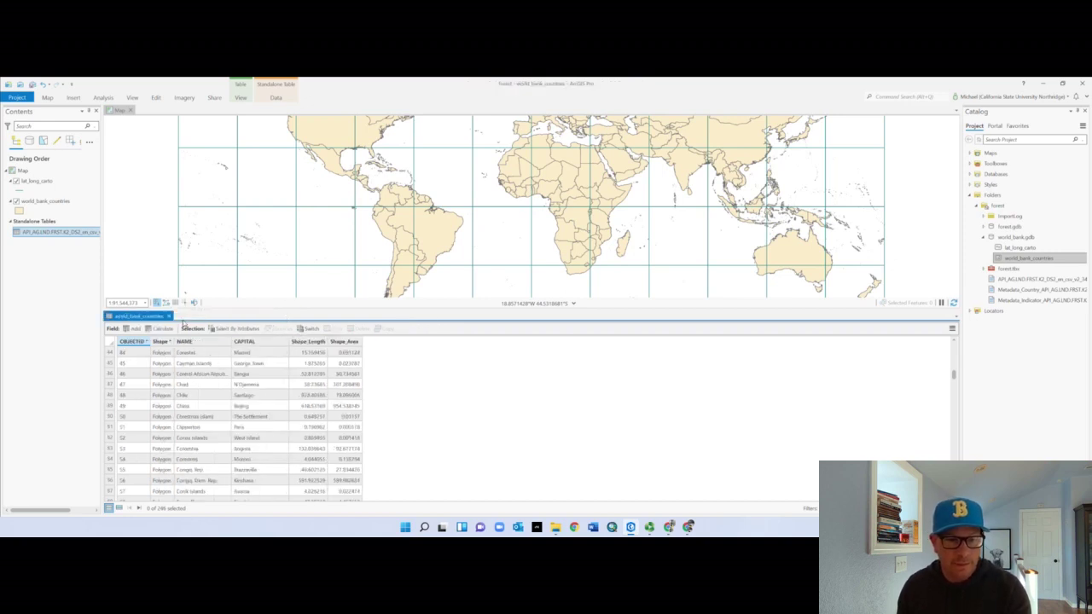
left_click(166, 317)
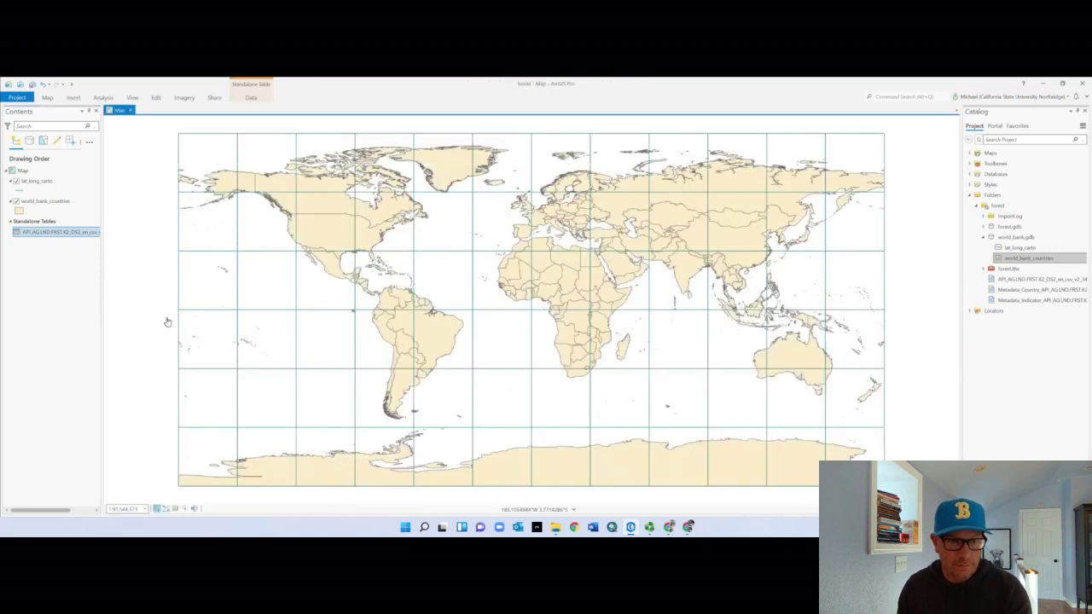
Set up an Add Join on the world_bank_countries layer with the forest area CSV as the join table
right_click(41, 205)
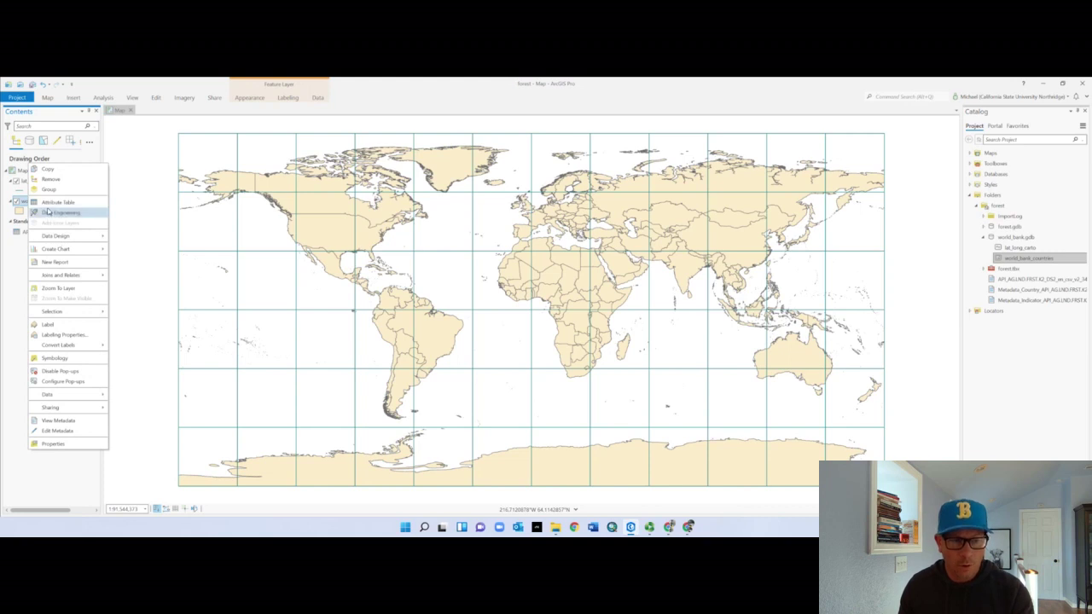
left_click(51, 321)
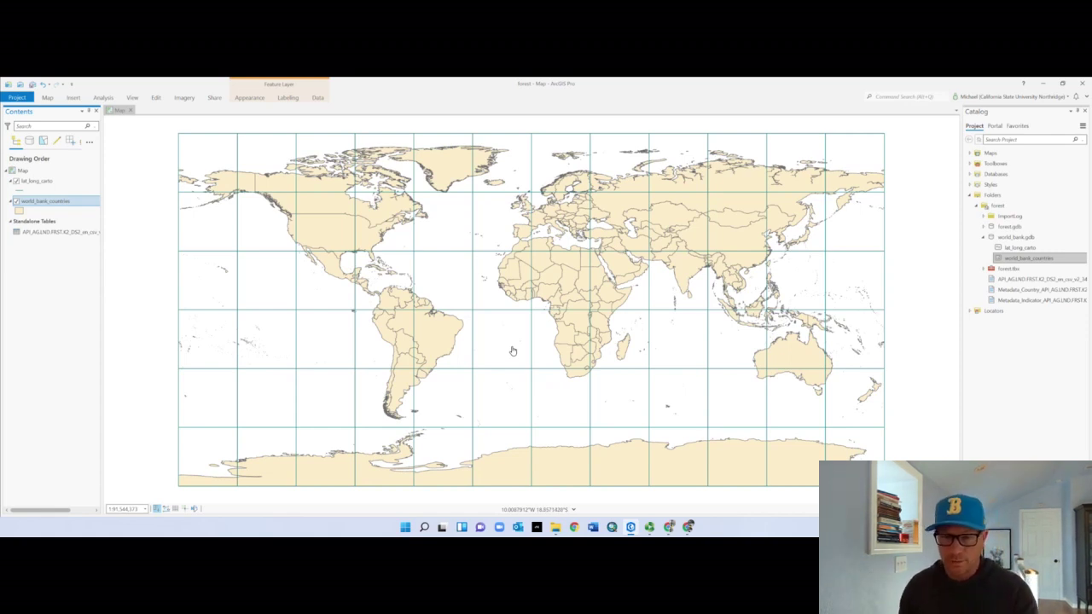
right_click(70, 205)
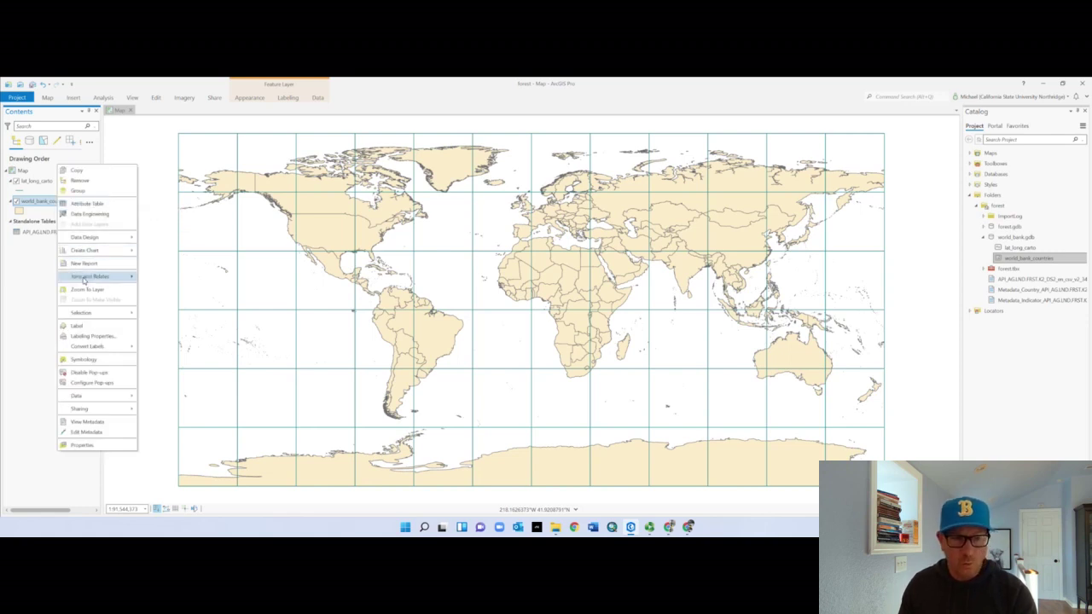
mouse_move(84, 280)
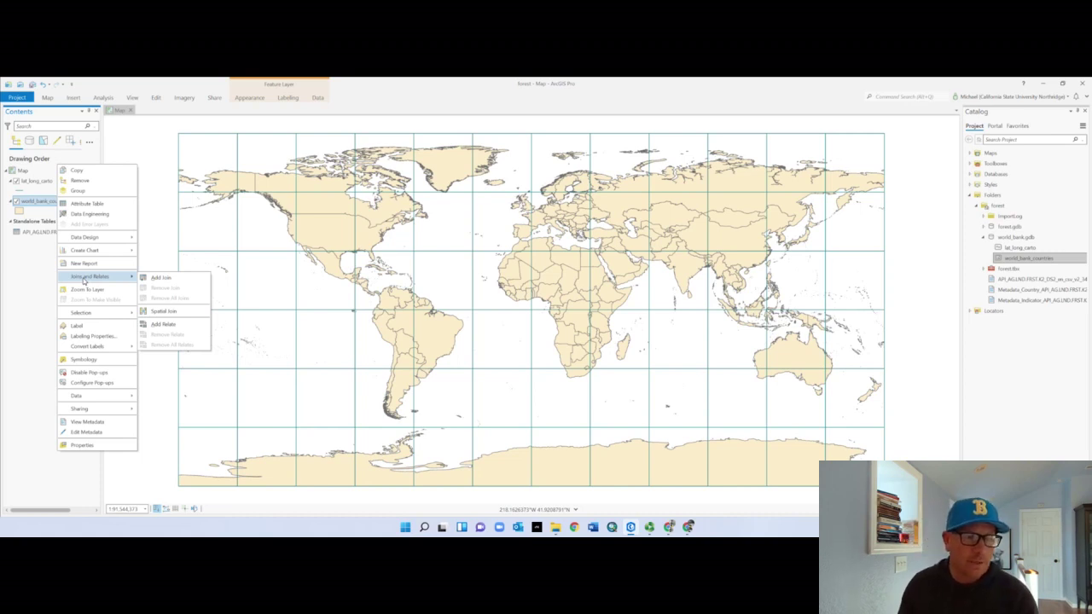
left_click(157, 280)
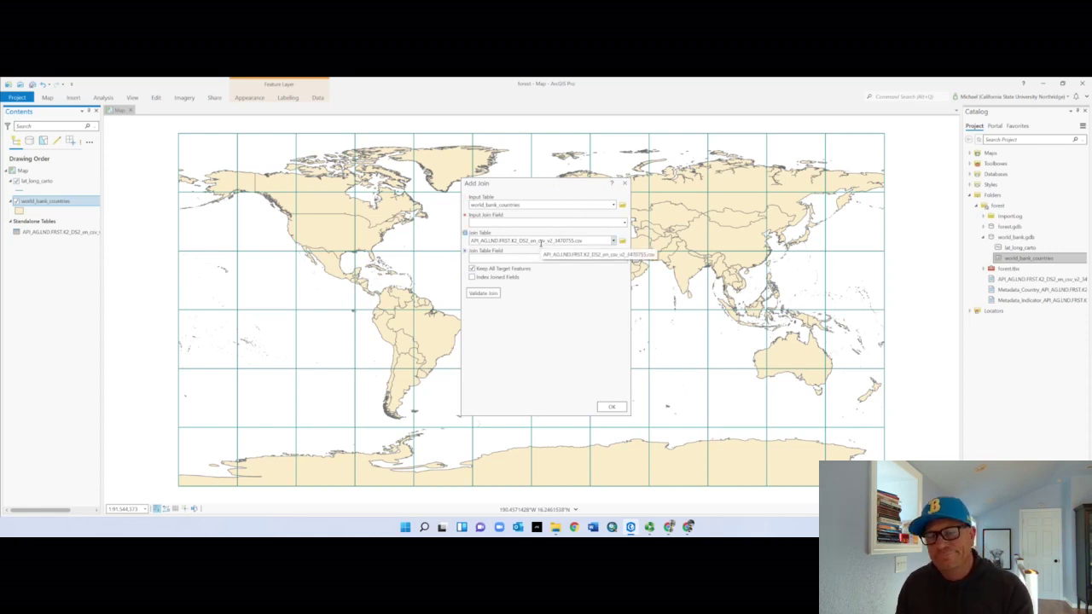
left_click(615, 242)
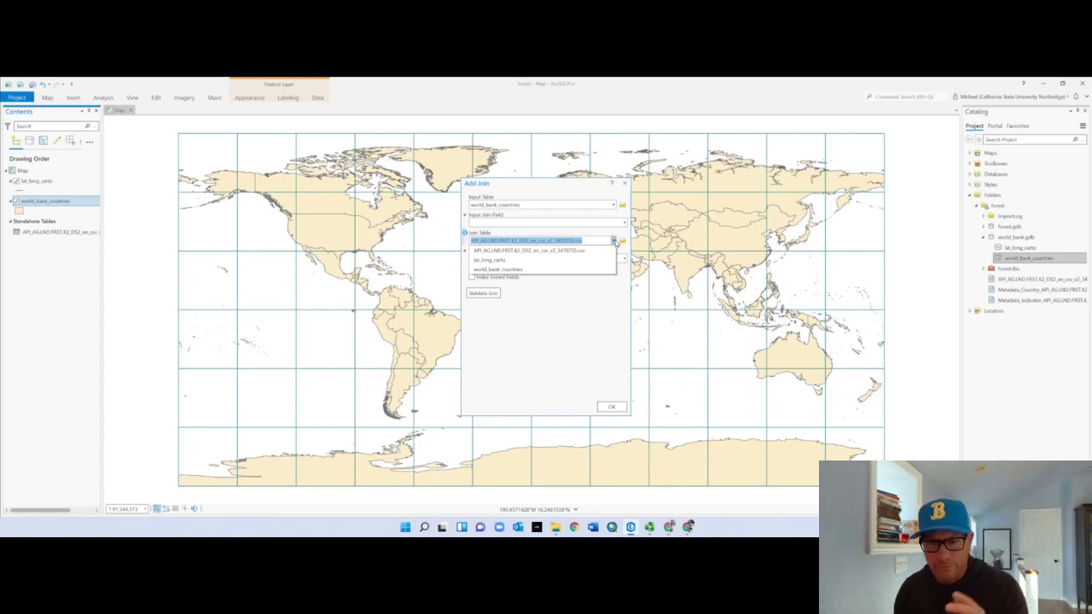
left_click(615, 242)
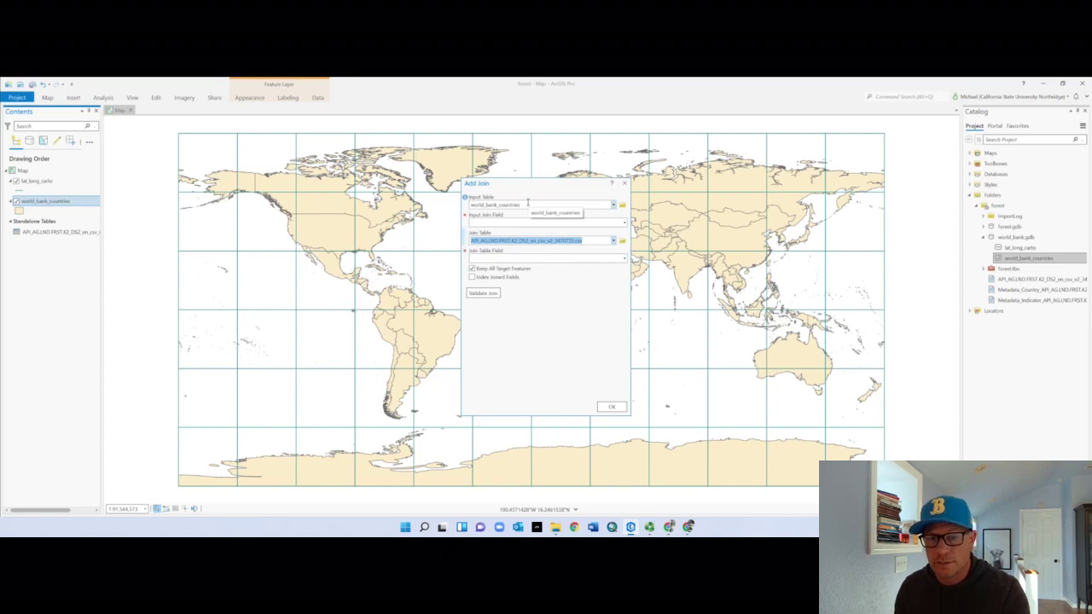
Match the input field NAME to the join field Country Name, keeping all target features, and validate and run the join
left_click(625, 223)
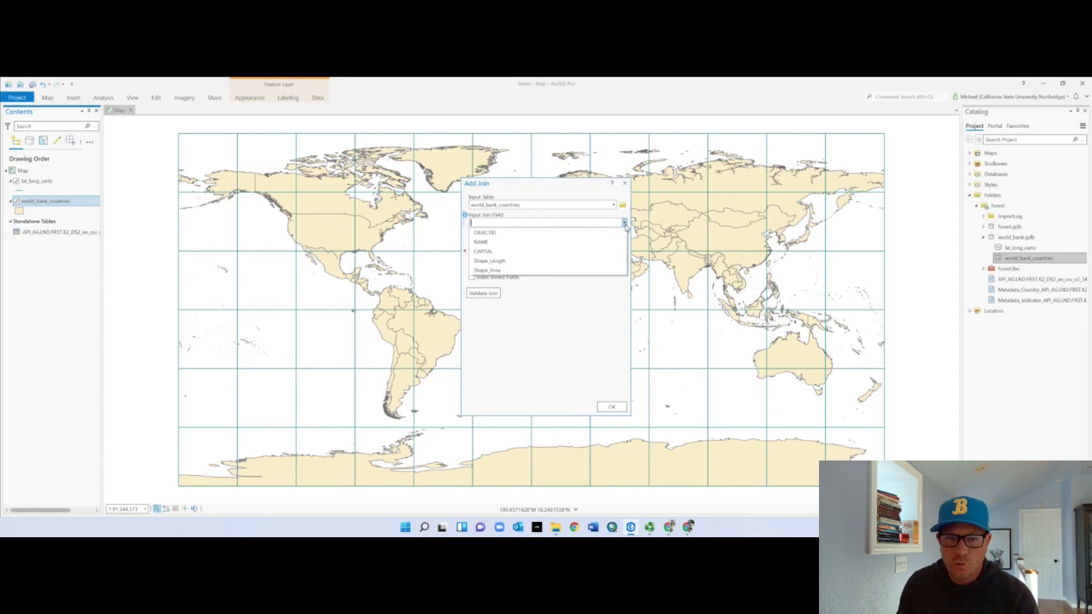
left_click(567, 241)
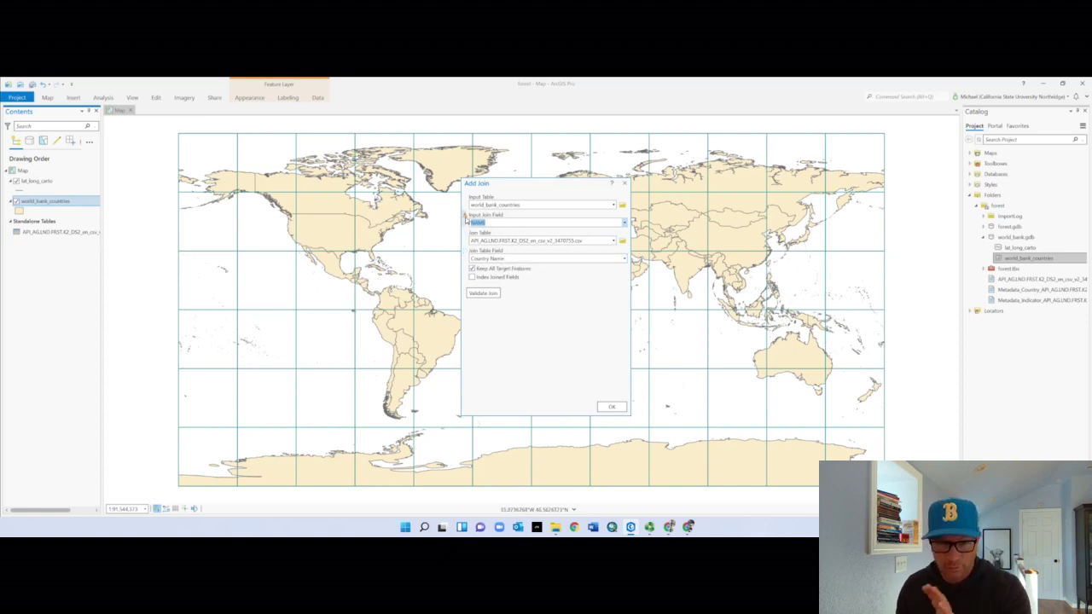
mouse_move(465, 219)
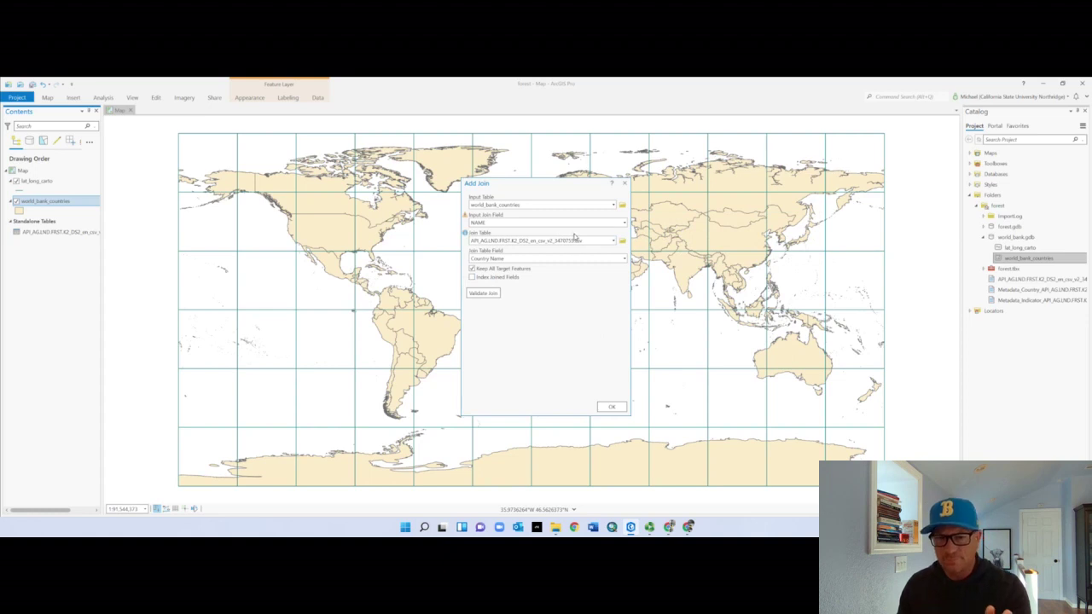
left_click(491, 294)
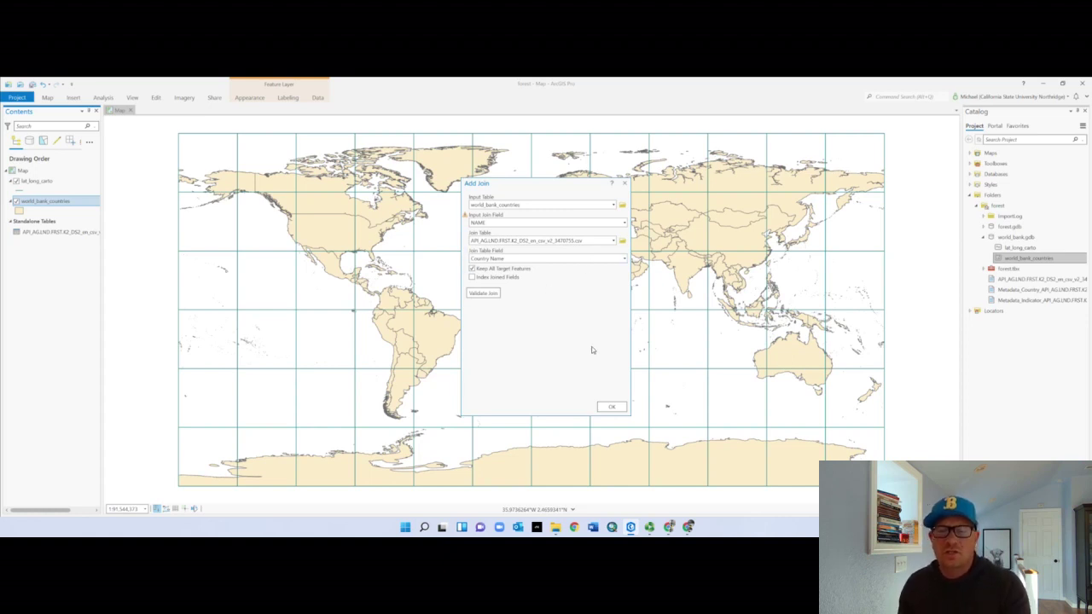
left_click(613, 408)
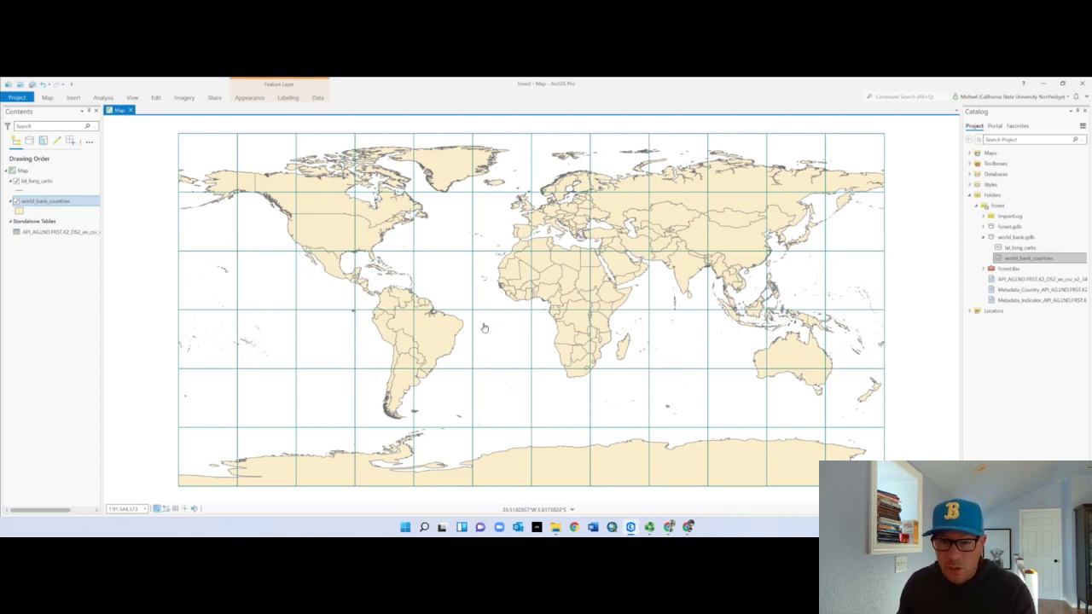
Inspect the joined forest area attributes of Congo, Dem. Rep., Brazil, the United States, Antarctica, India and France on the map
left_click(580, 321)
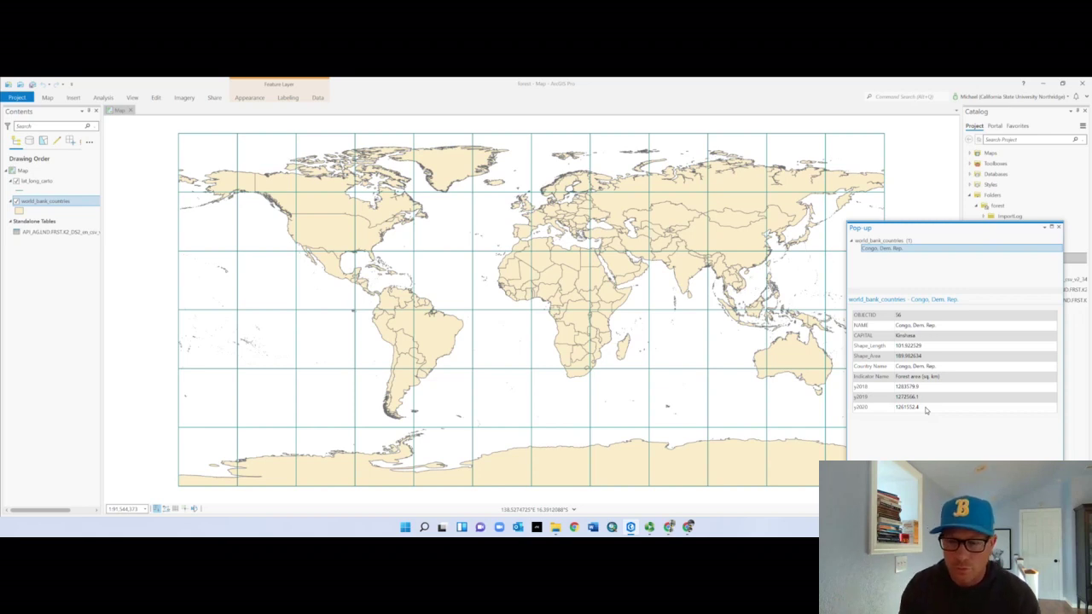
left_click(445, 332)
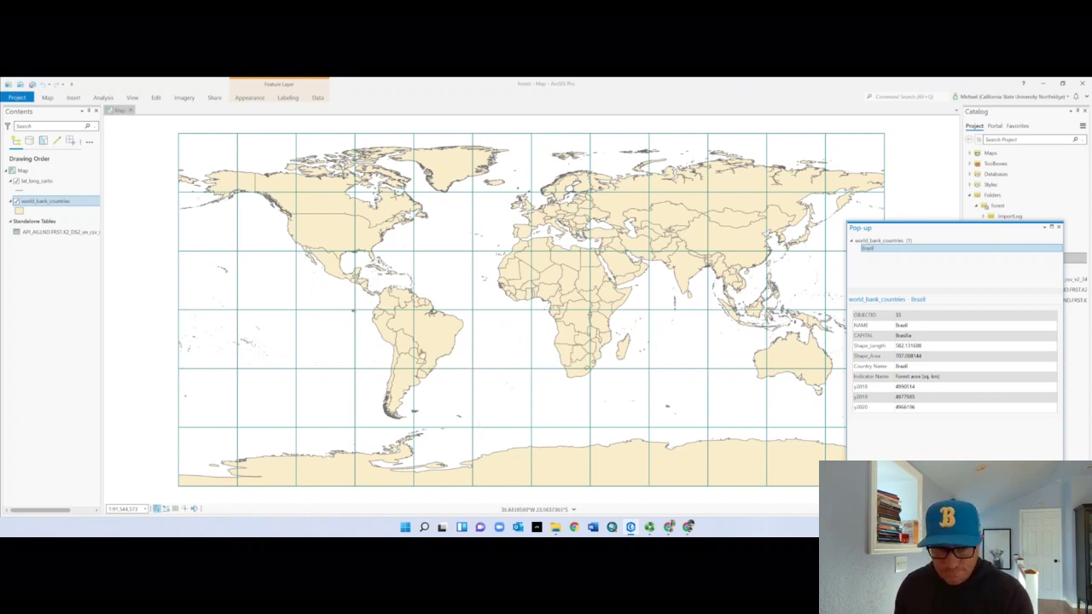
left_click(331, 236)
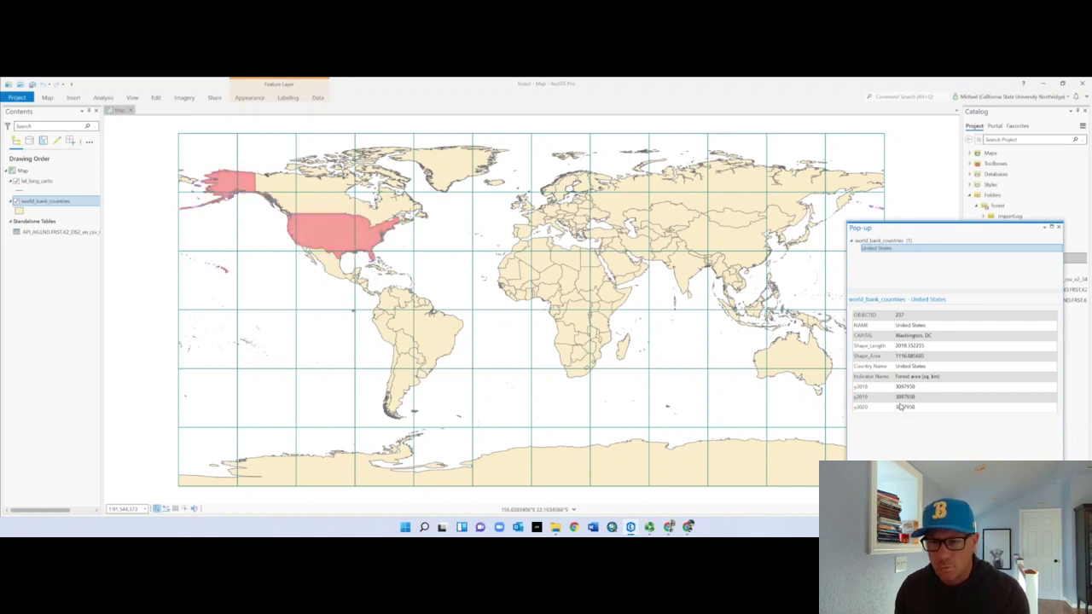
left_click(622, 470)
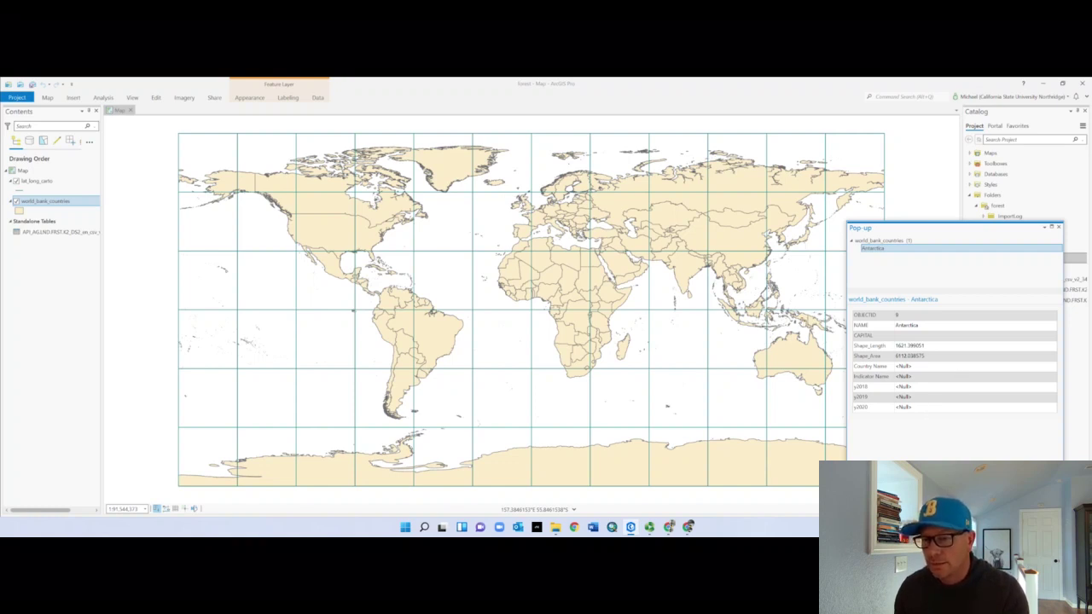
left_click(692, 275)
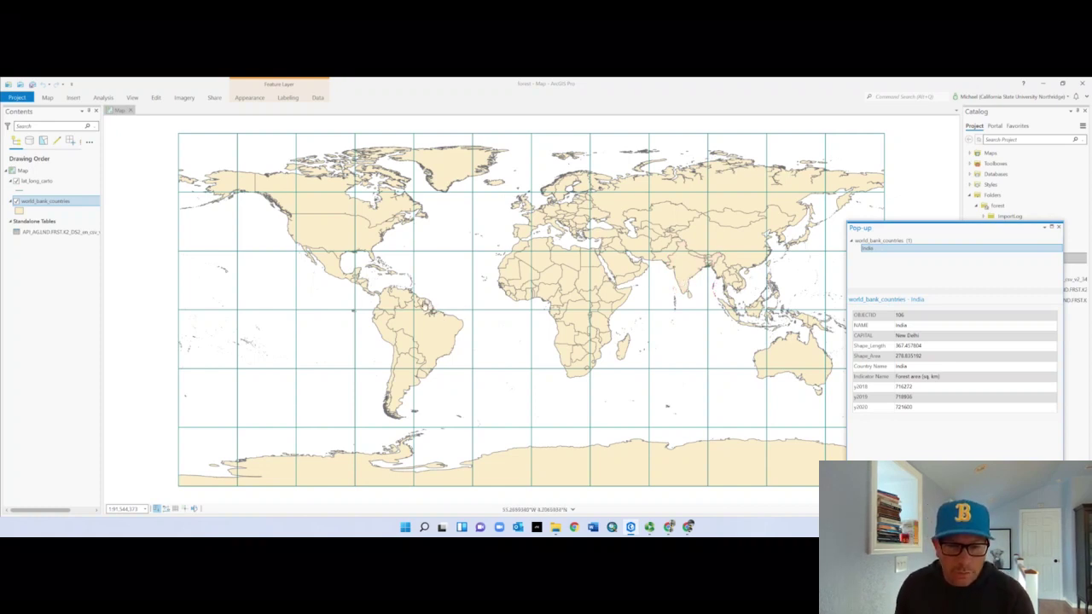
left_click(428, 305)
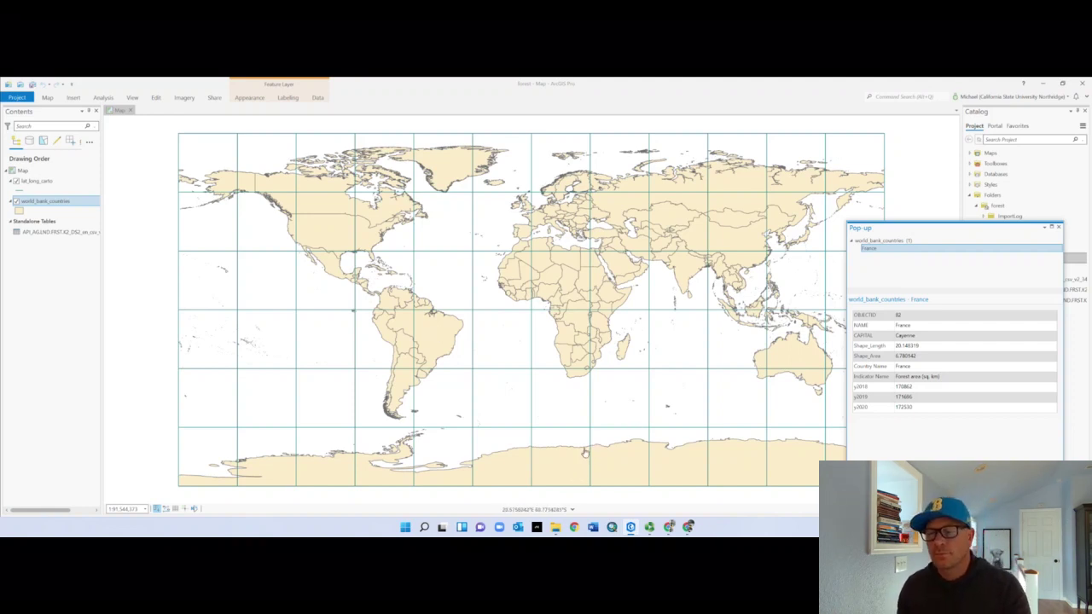
left_click(1058, 227)
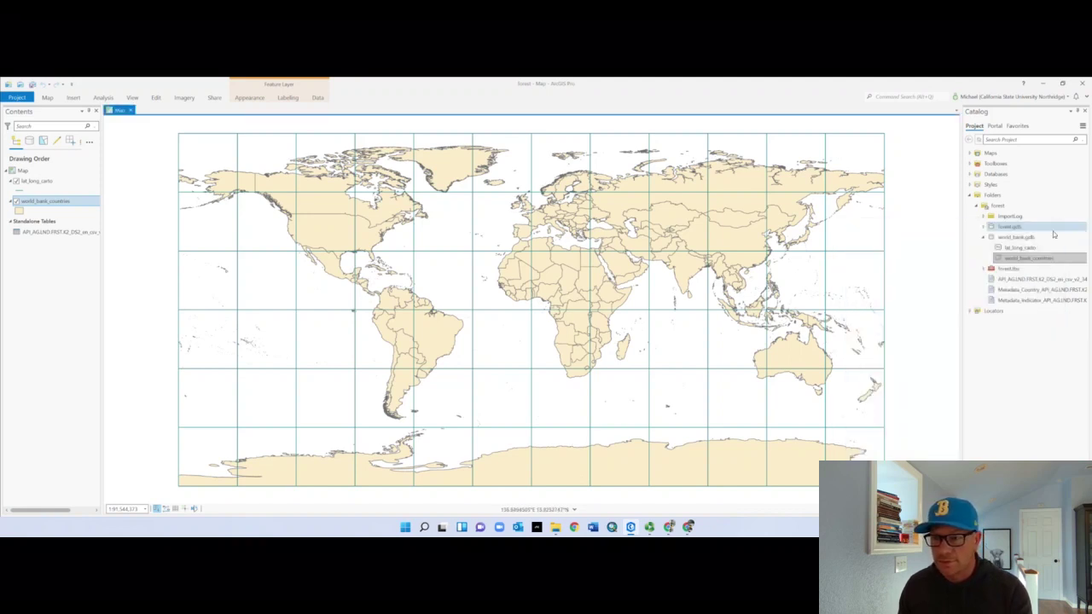
Save the project and paste a duplicate of the joined world_bank_countries layer into the same map
left_click(31, 85)
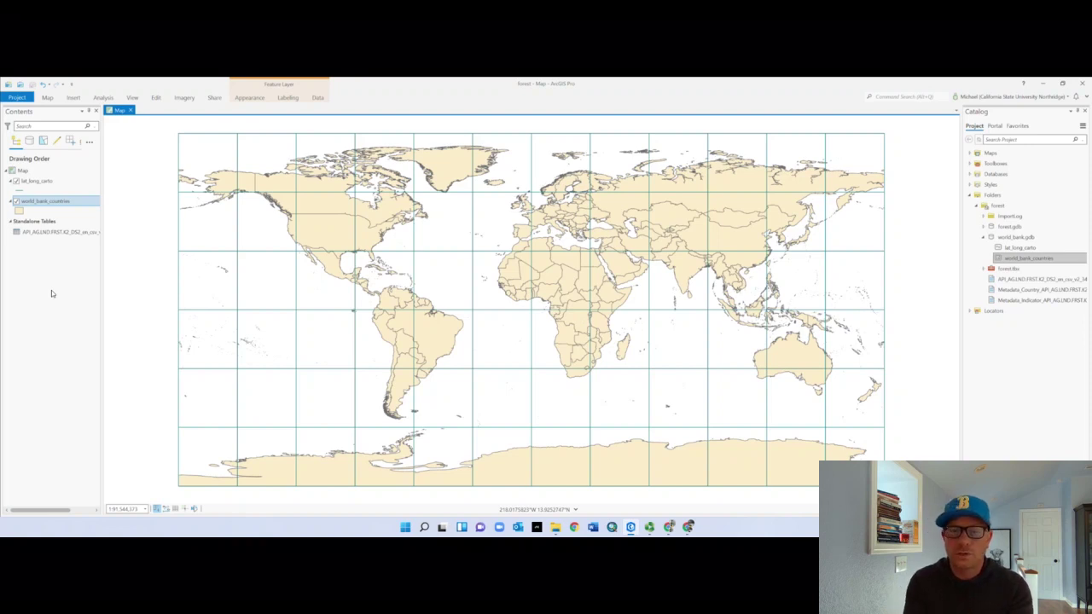
right_click(39, 202)
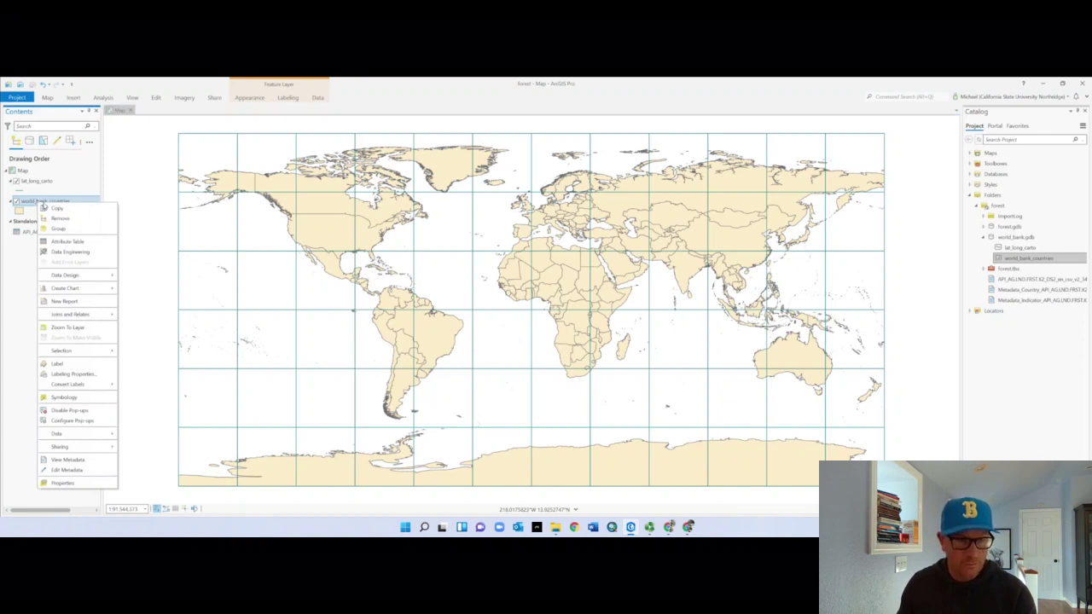
left_click(49, 210)
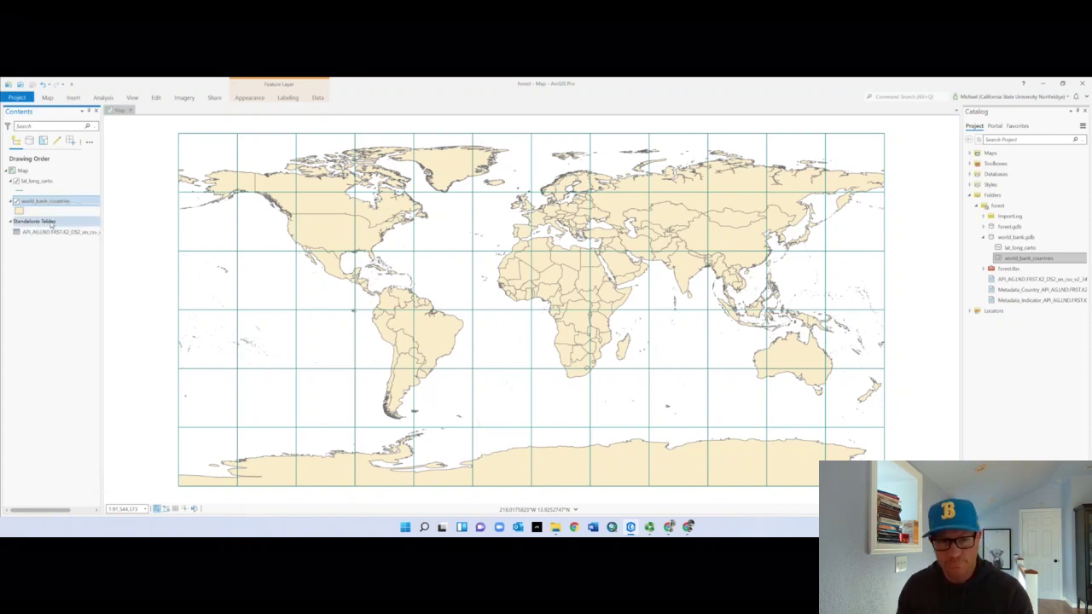
right_click(25, 172)
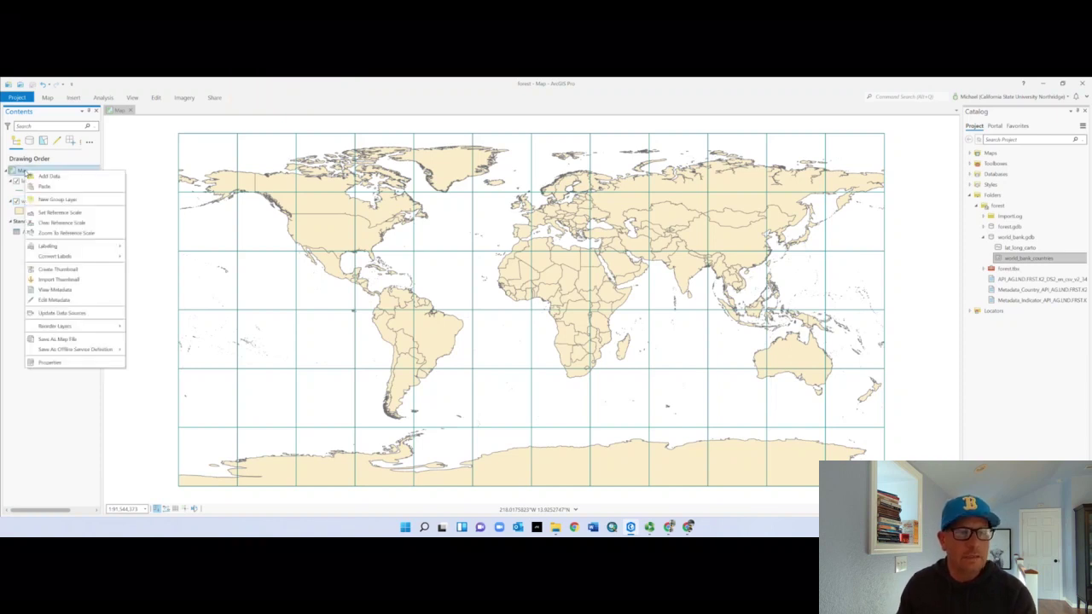
left_click(44, 186)
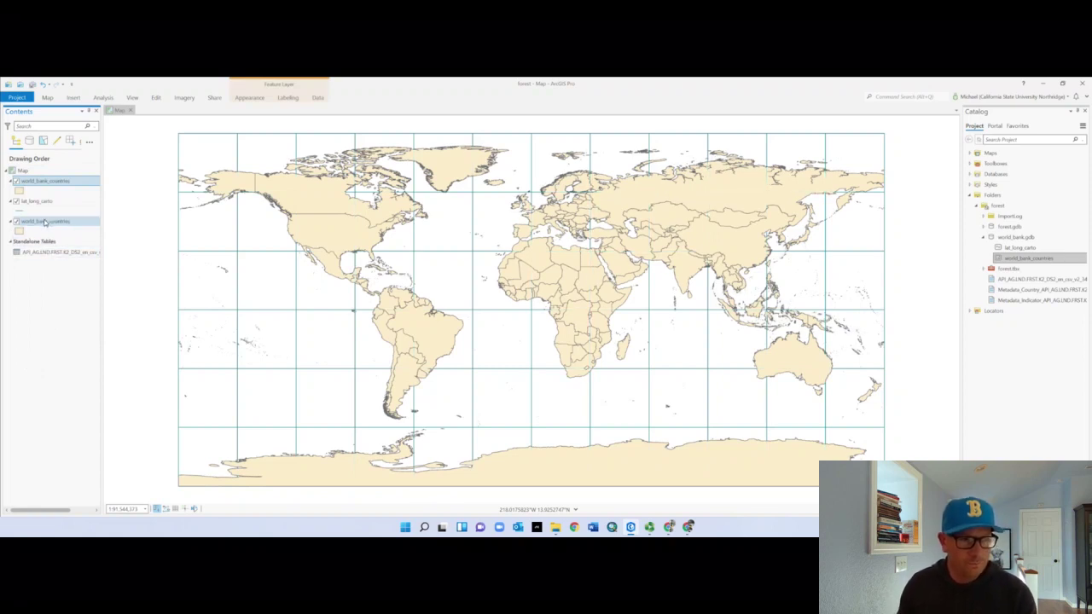
Rename the map as Global Forest in its properties and save the project
left_click(23, 173)
right_click(23, 172)
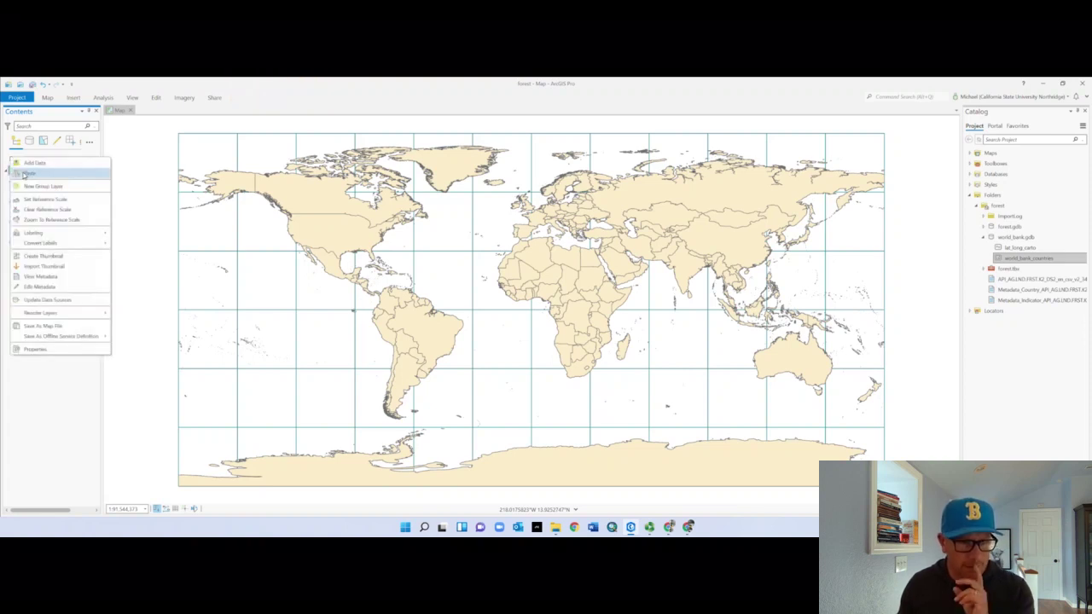
left_click(40, 350)
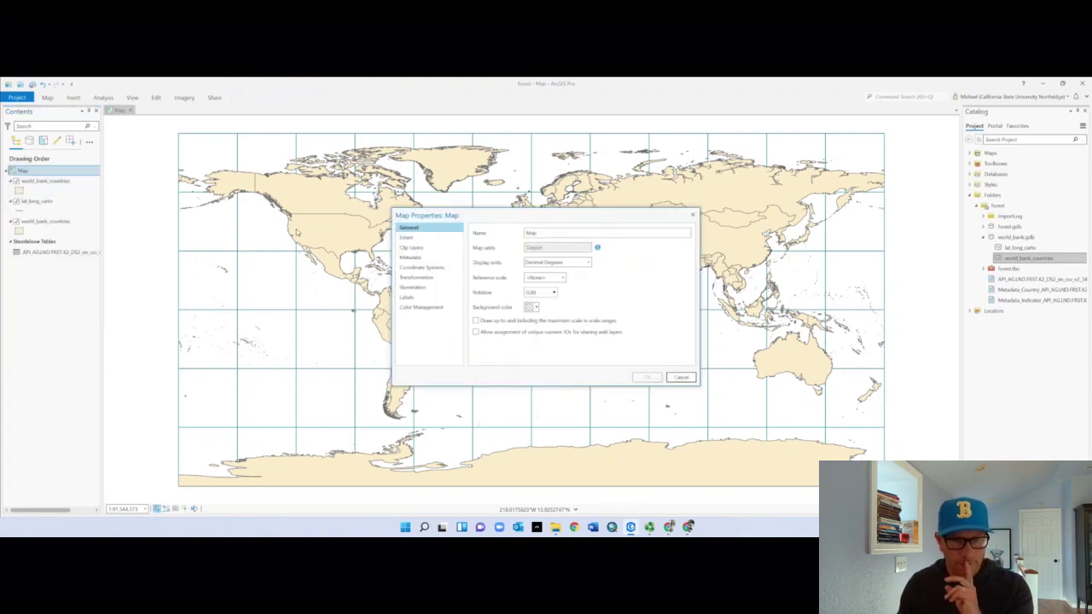
double_click(556, 233)
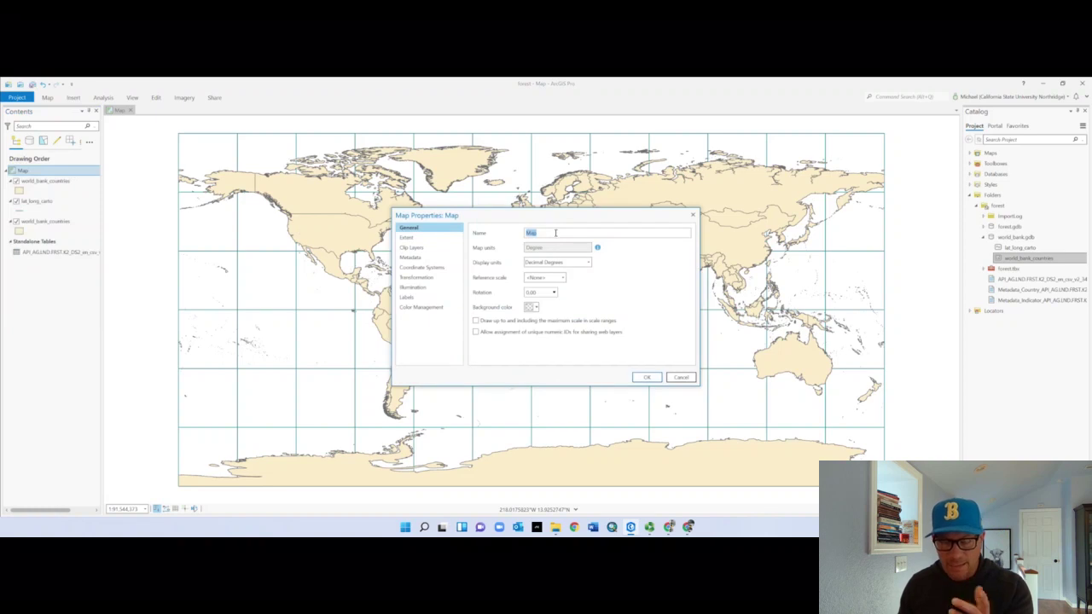
type("Fore")
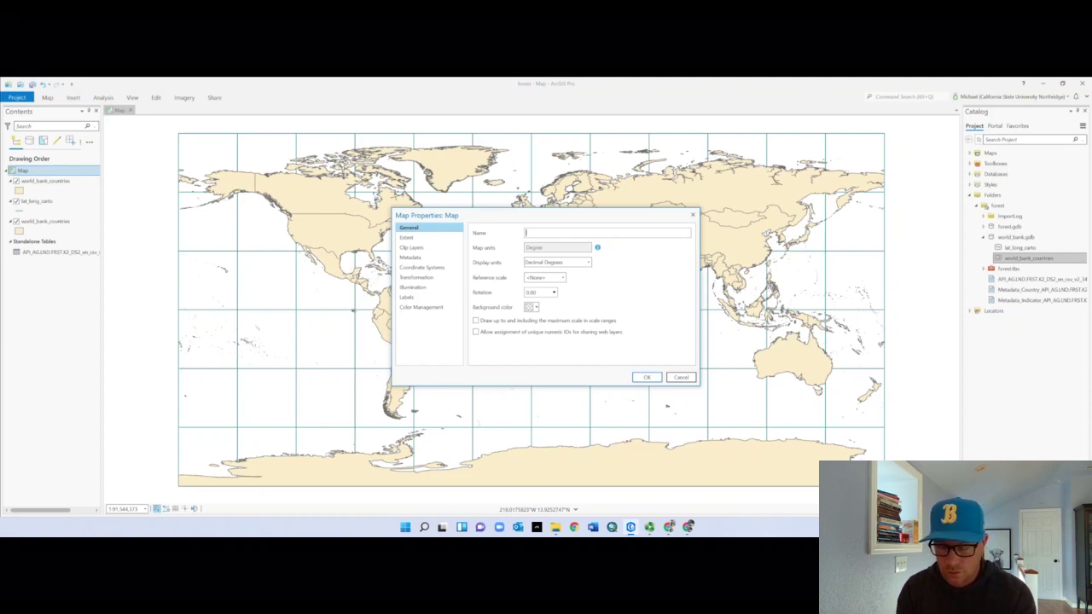
type("Global")
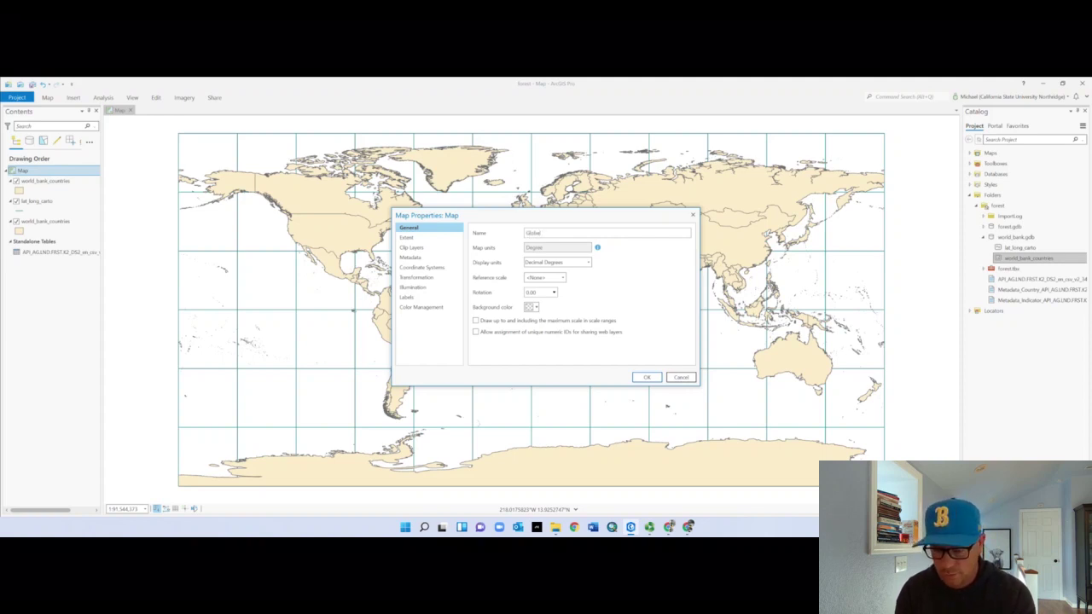
type(" Forest")
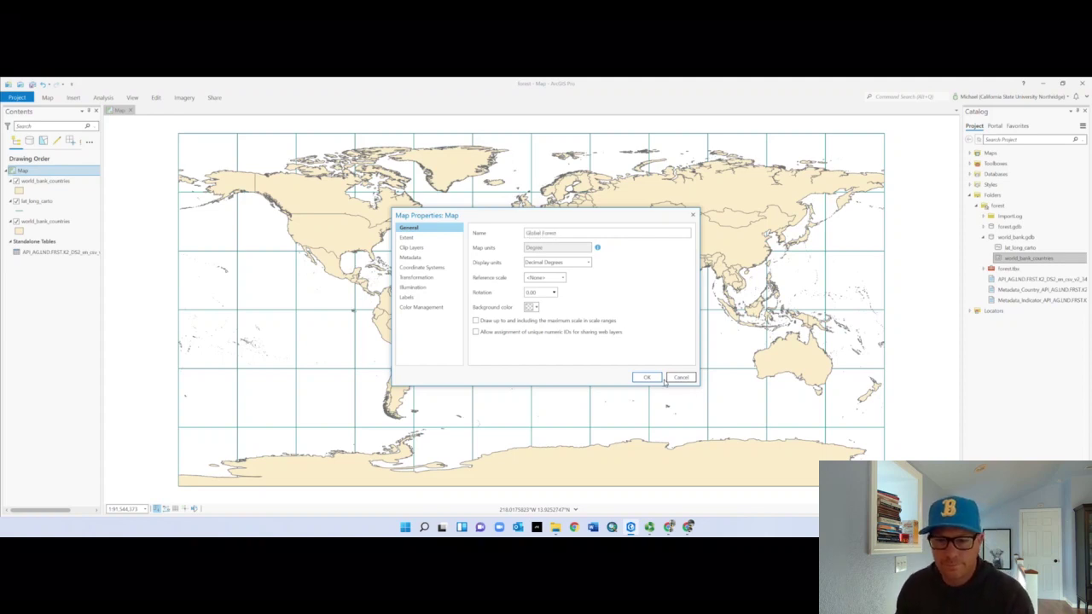
left_click(647, 377)
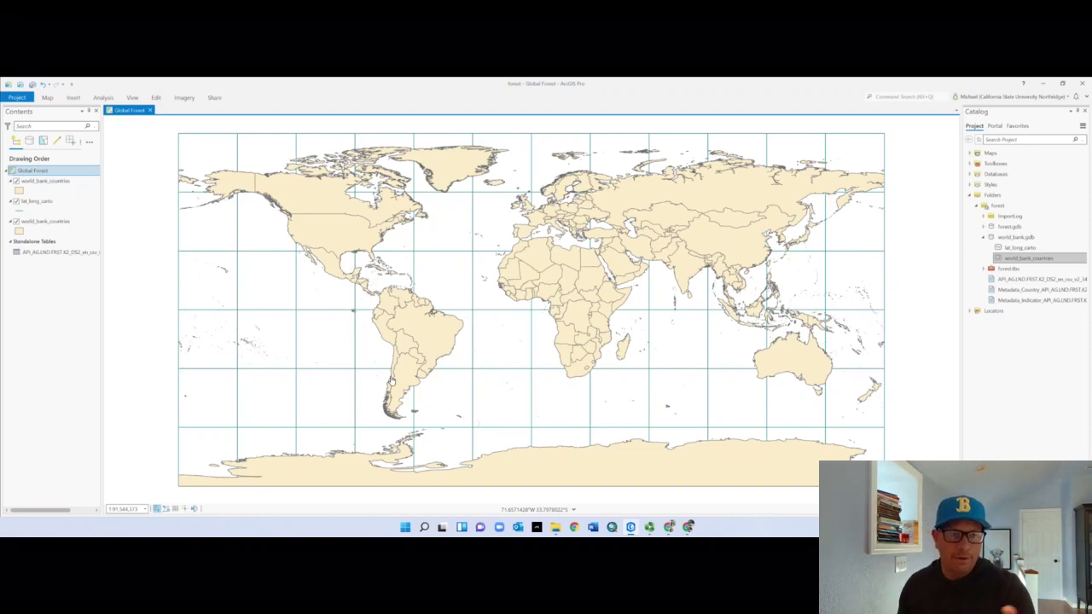
left_click(32, 85)
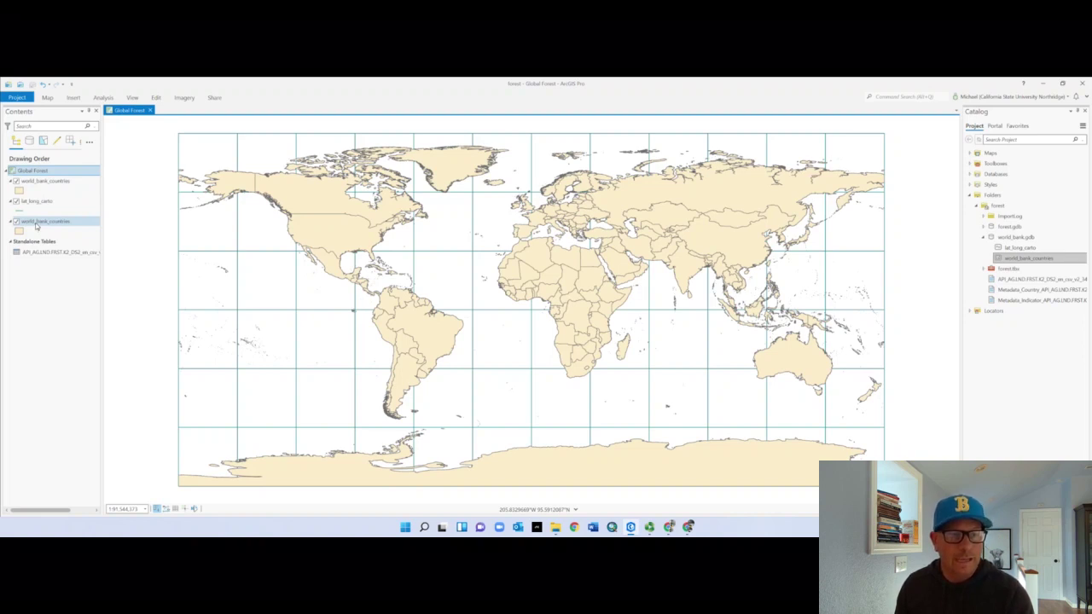
Rename the lower world_bank_countries layer, beneath the lat_long_carto layer, as "no data" in its layer properties
left_click(37, 224)
left_click(36, 224)
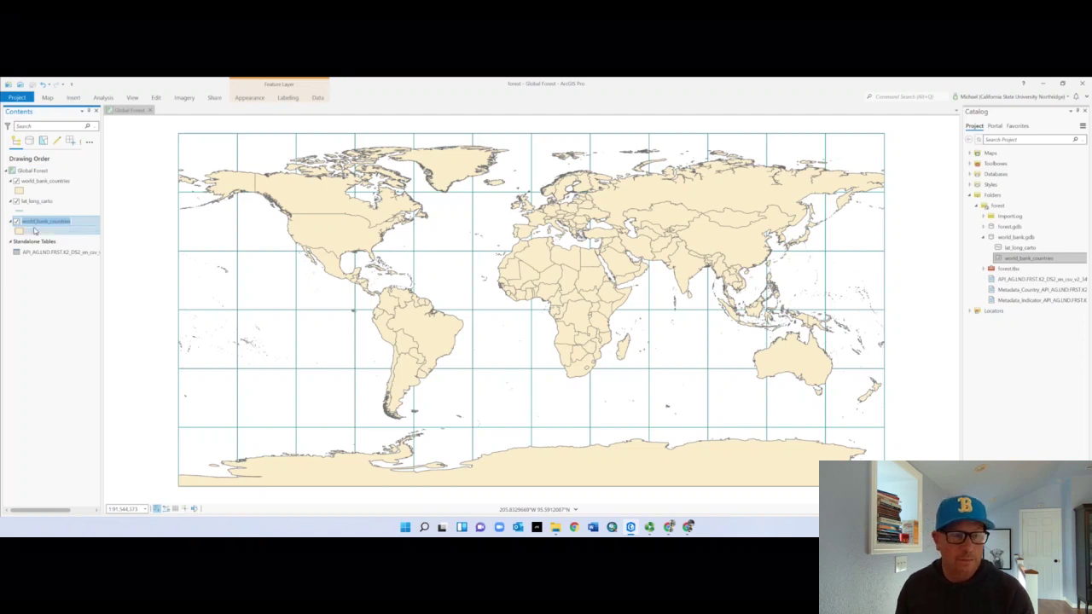
left_click(49, 225)
right_click(51, 225)
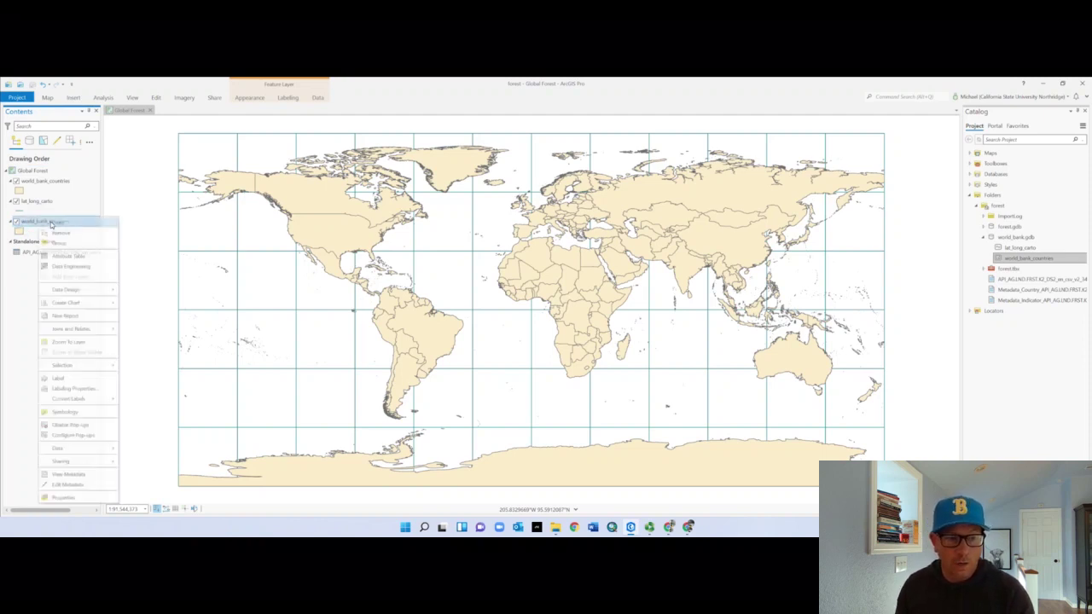
left_click(71, 500)
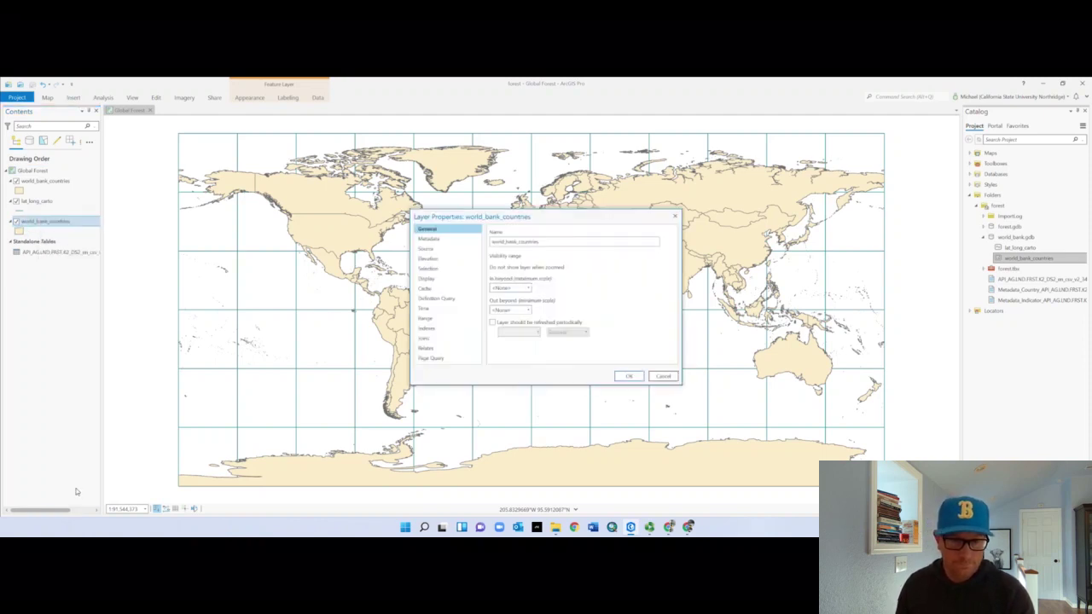
double_click(555, 240)
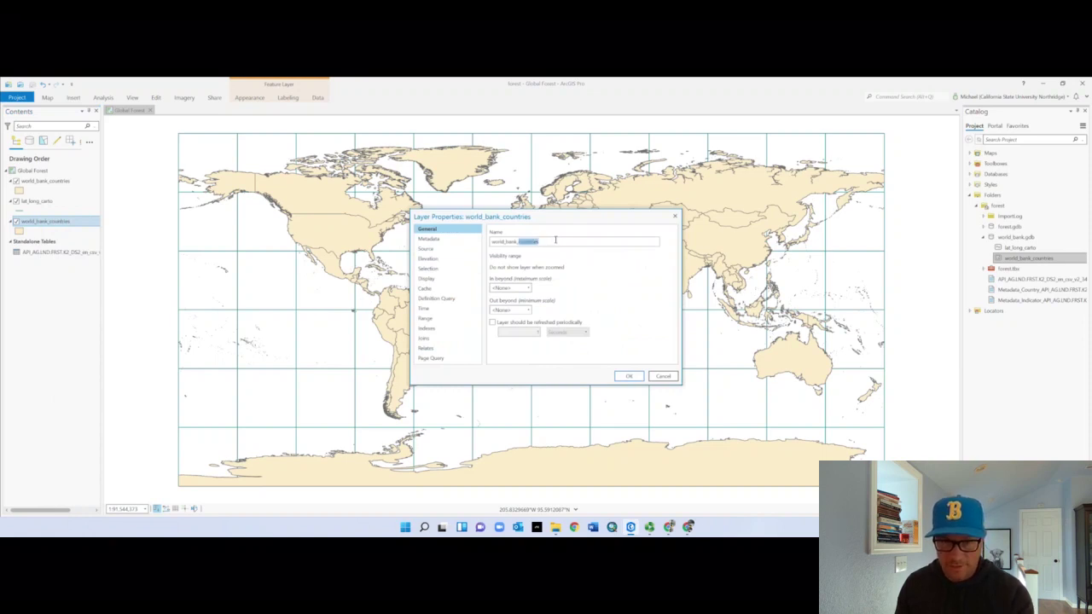
key("BackSpace")
key("BackSpace")
key("BackSpace")
key("BackSpace")
key("BackSpace")
key("BackSpace")
key("BackSpace")
key("BackSpace")
key("BackSpace")
key("BackSpace")
key("BackSpace")
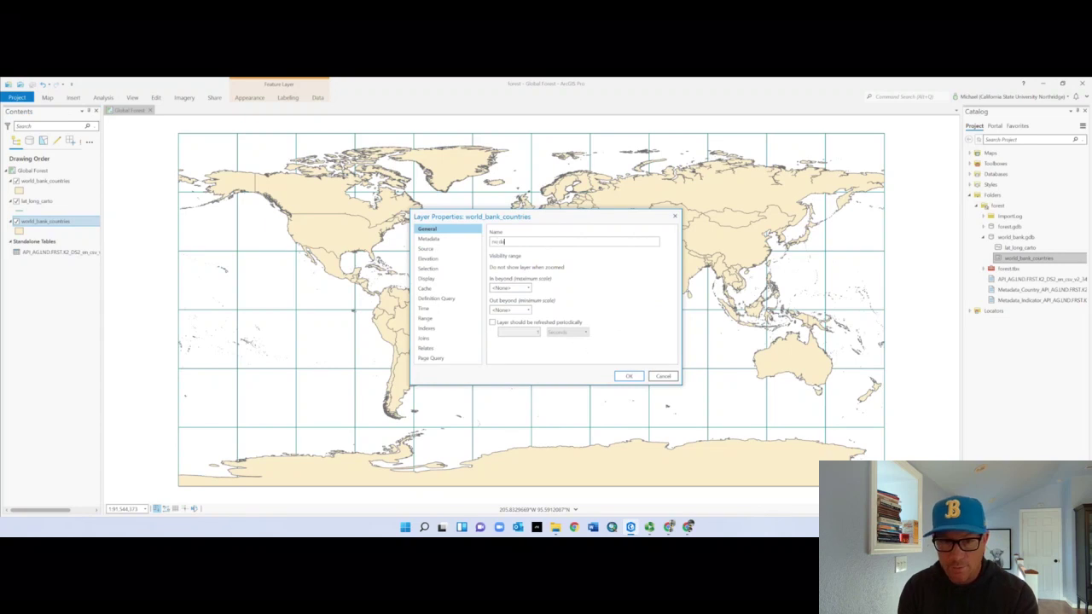
left_click(629, 377)
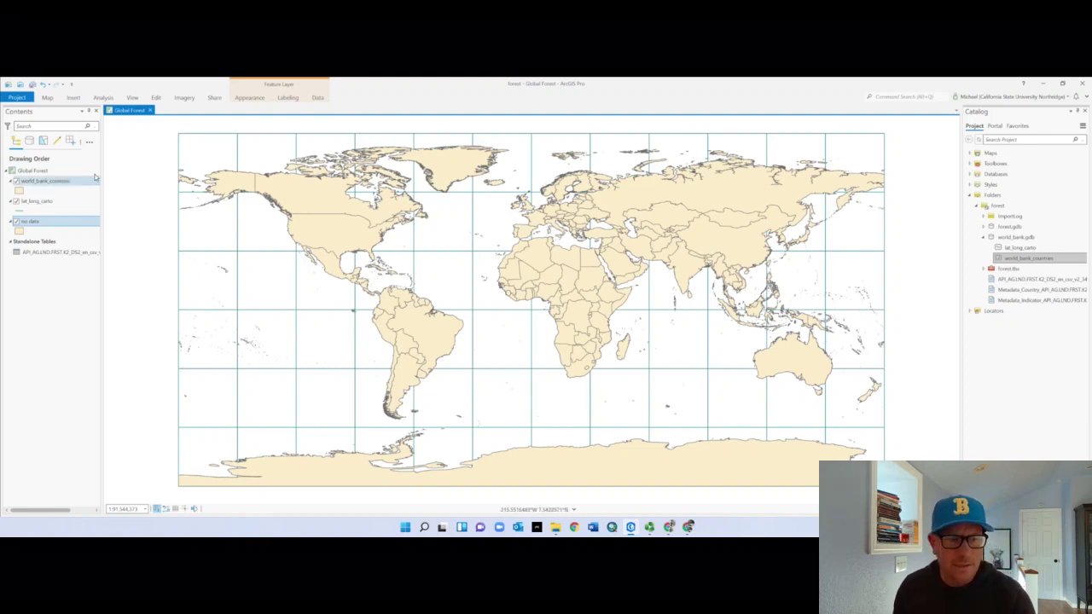
Symbolize the upper world_bank_countries layer by quantity with Graduated Colors
left_click(38, 182)
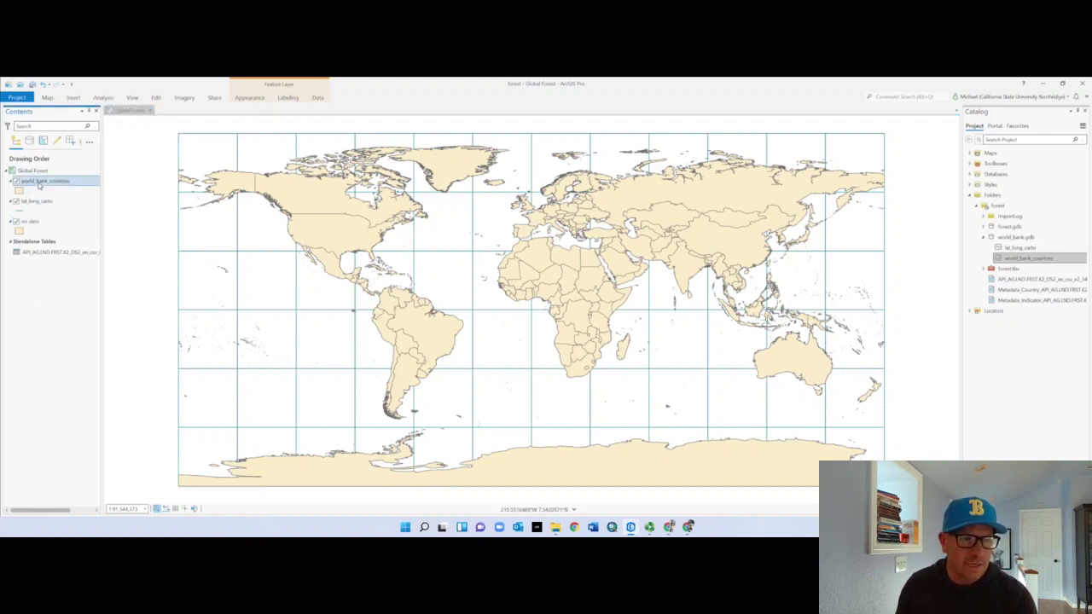
right_click(38, 183)
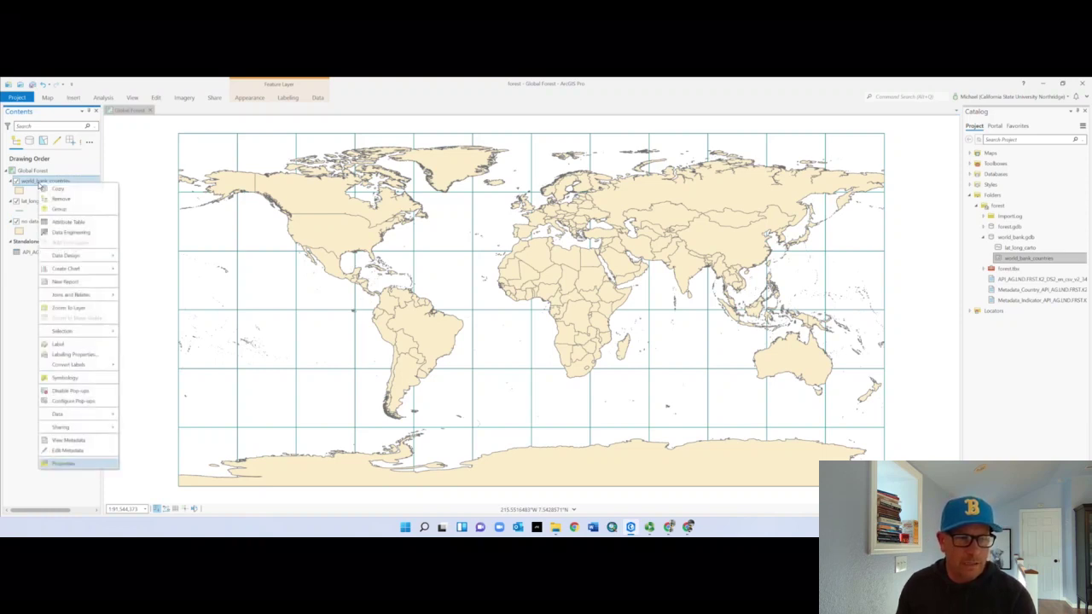
left_click(65, 377)
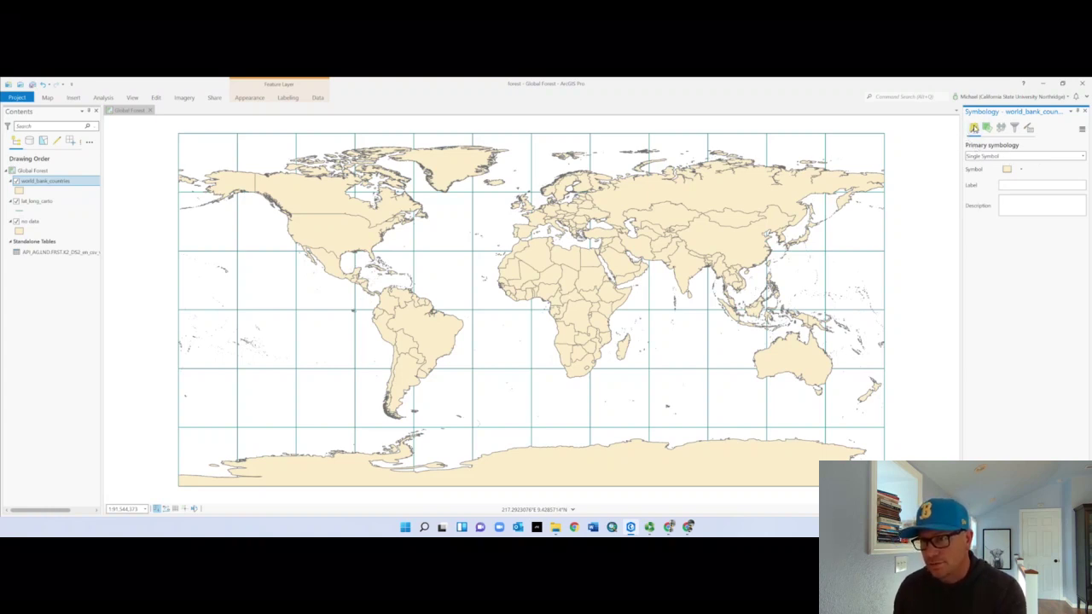
left_click(1009, 157)
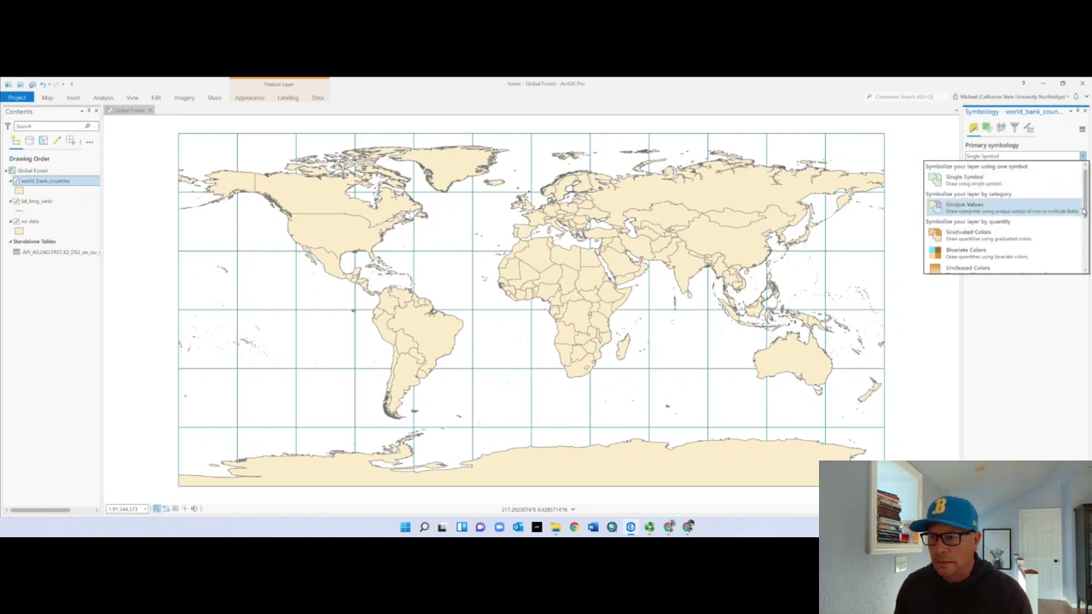
scroll(1085, 260, "down", 5)
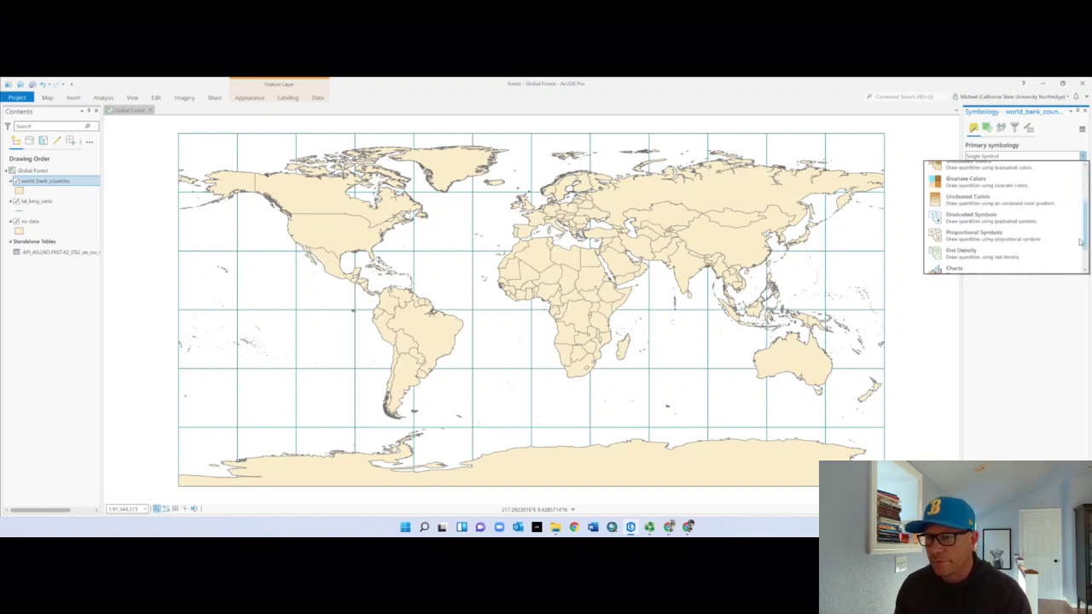
left_click_drag(1084, 260, 1082, 221)
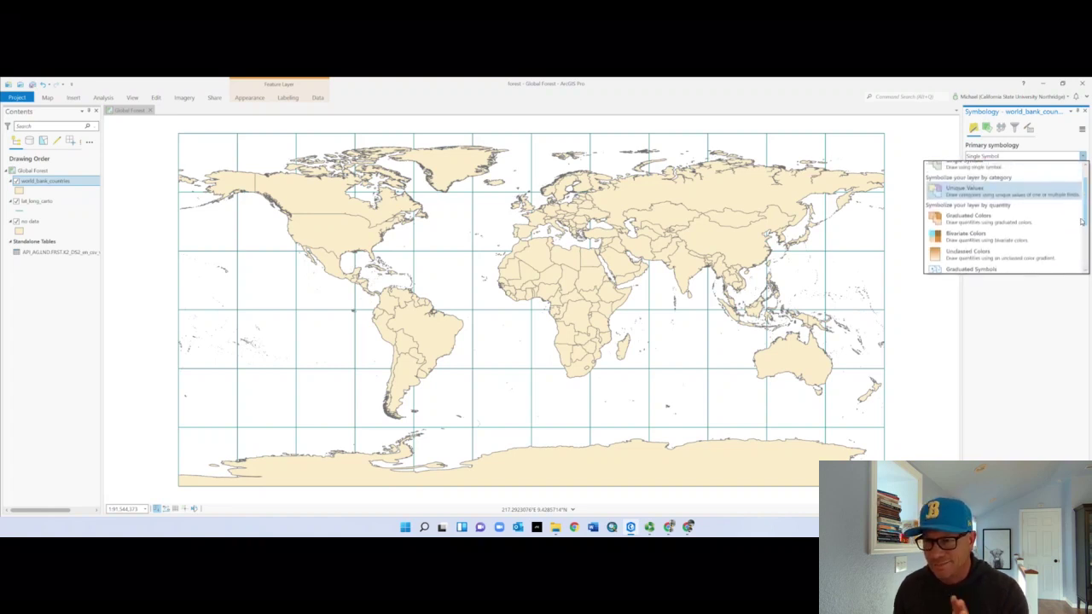
left_click(974, 220)
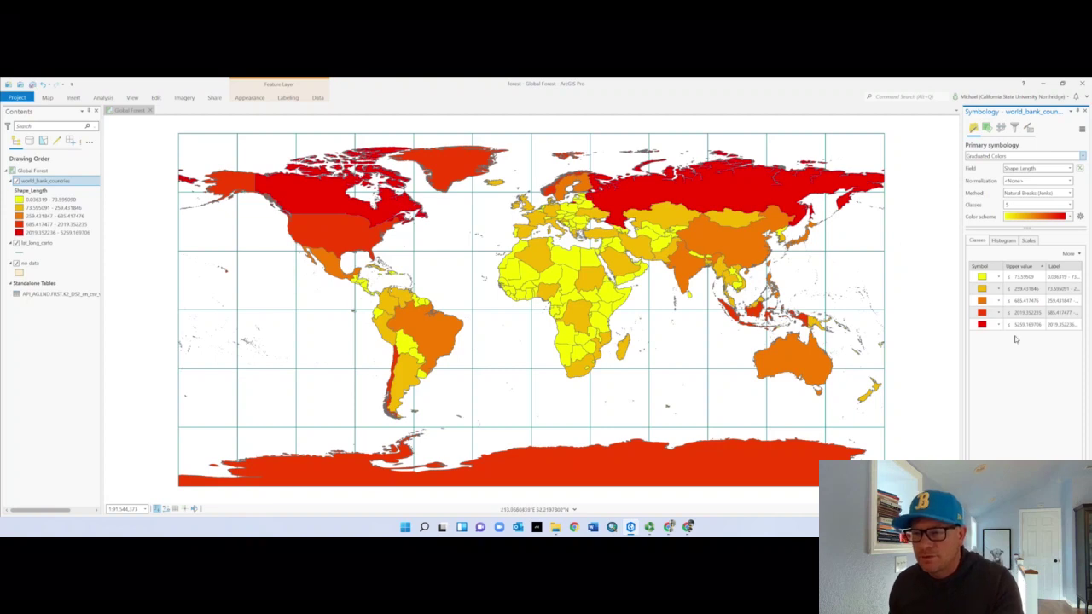
Apply the Greens (Continuous) color scheme to the graduated colors of world_bank_countries
left_click(995, 300)
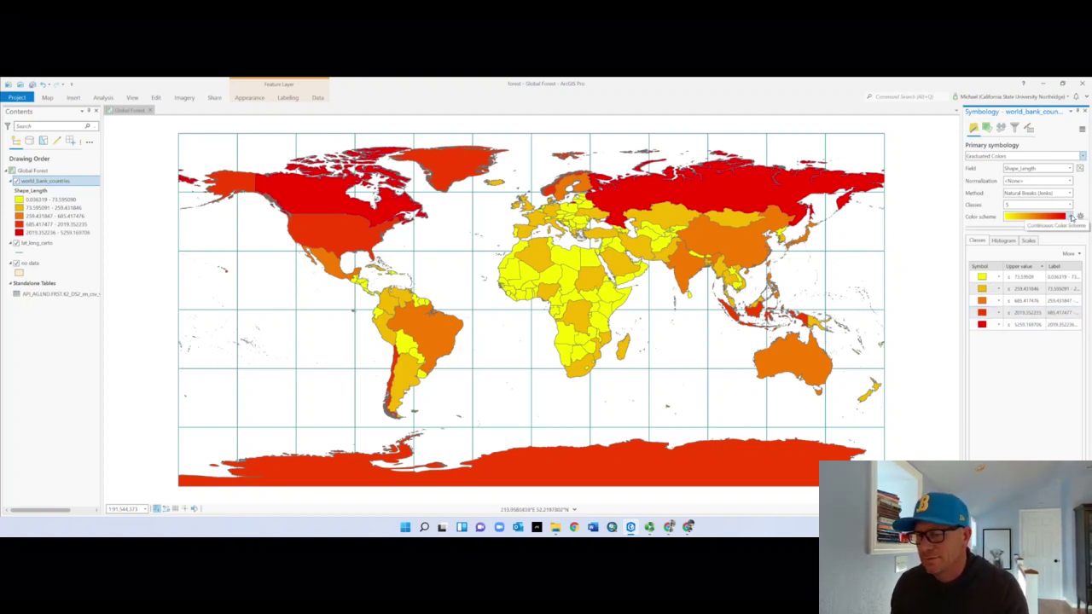
left_click(1073, 216)
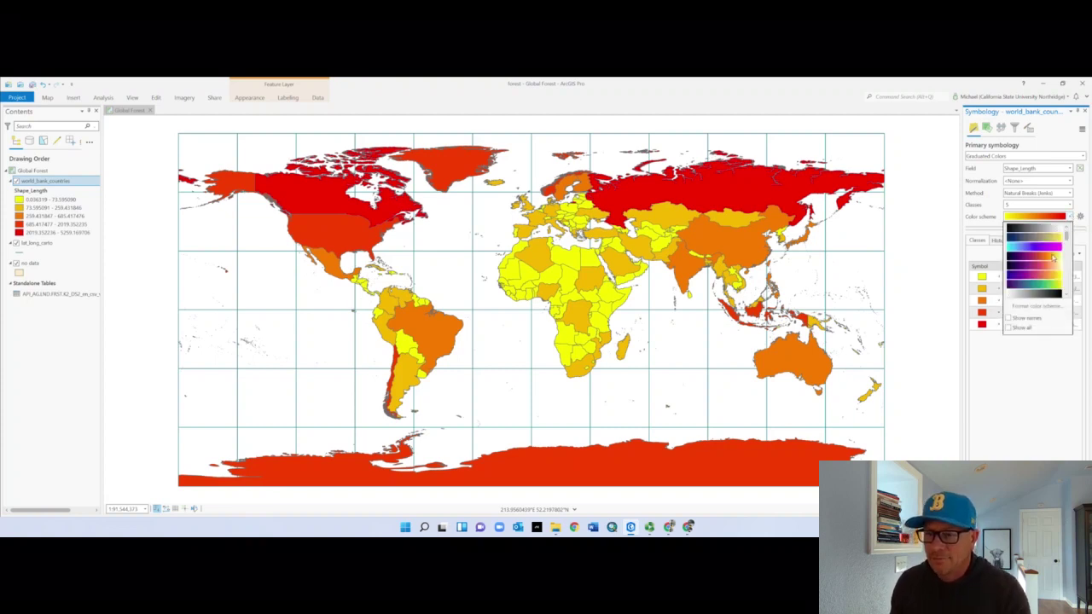
scroll(1054, 258, "down", 2)
scroll(1050, 267, "down", 5)
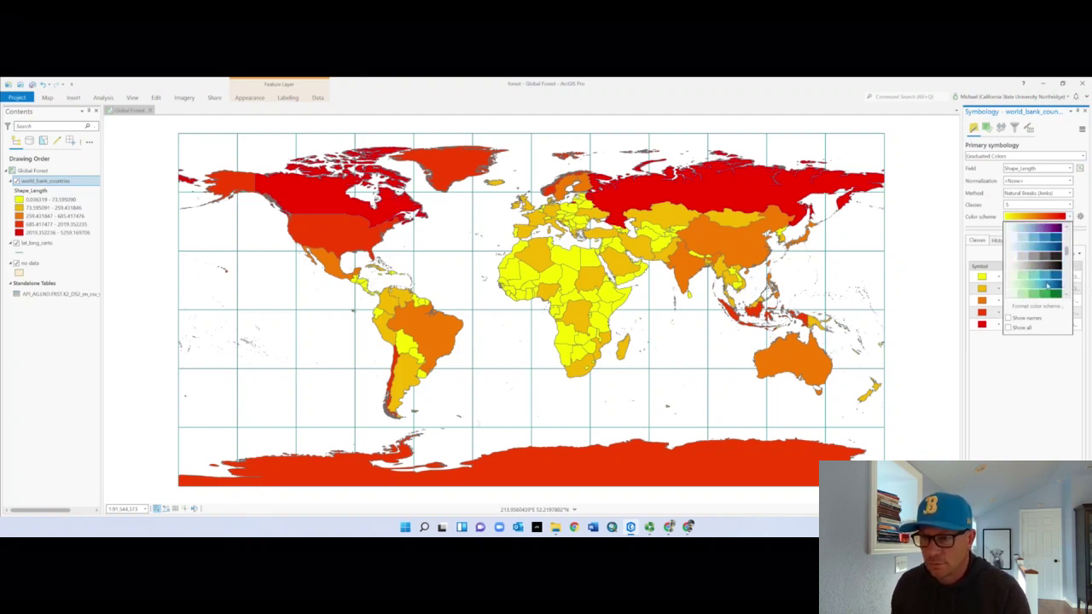
scroll(1043, 280, "down", 2)
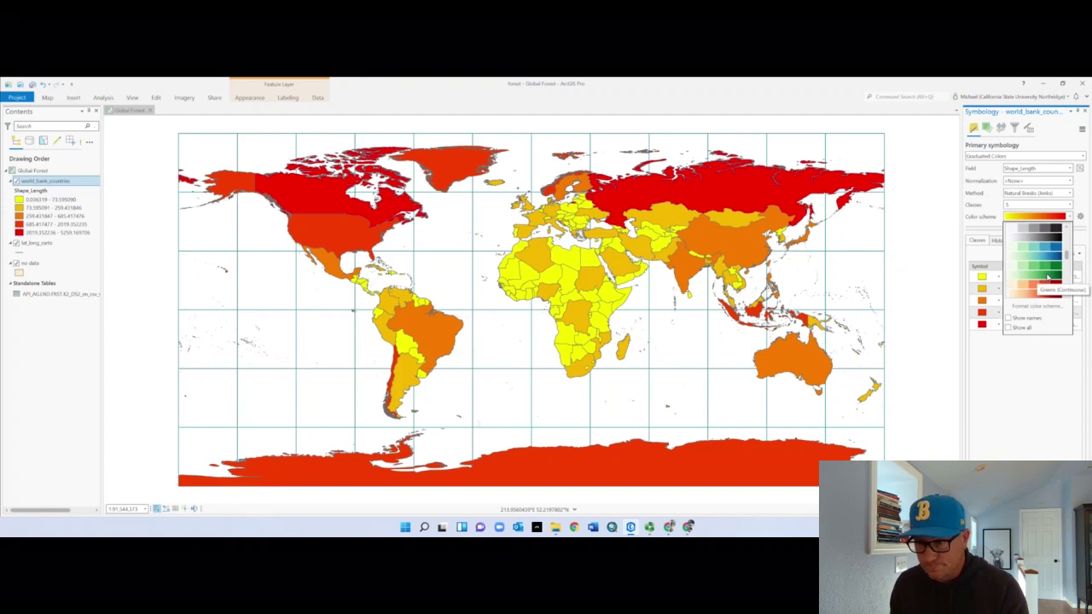
scroll(1048, 277, "up", 3)
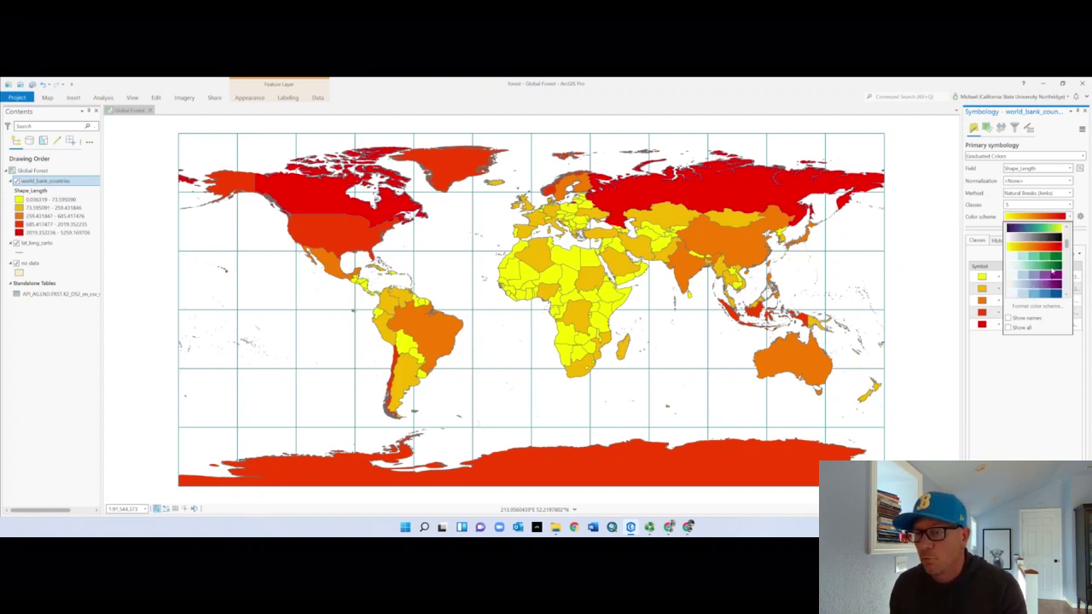
scroll(1054, 267, "down", 3)
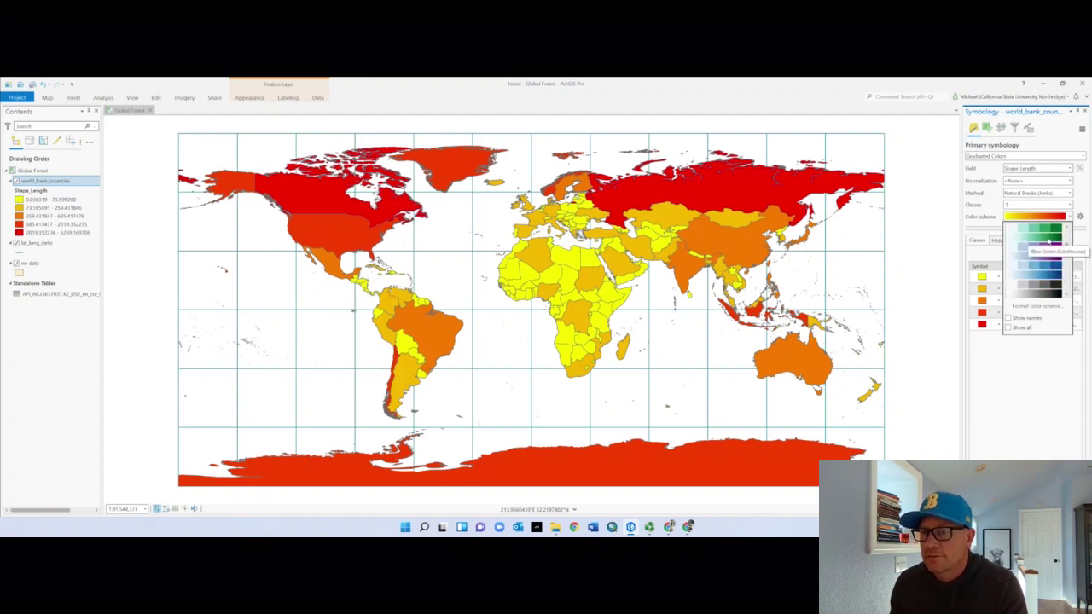
scroll(1027, 248, "up", 3)
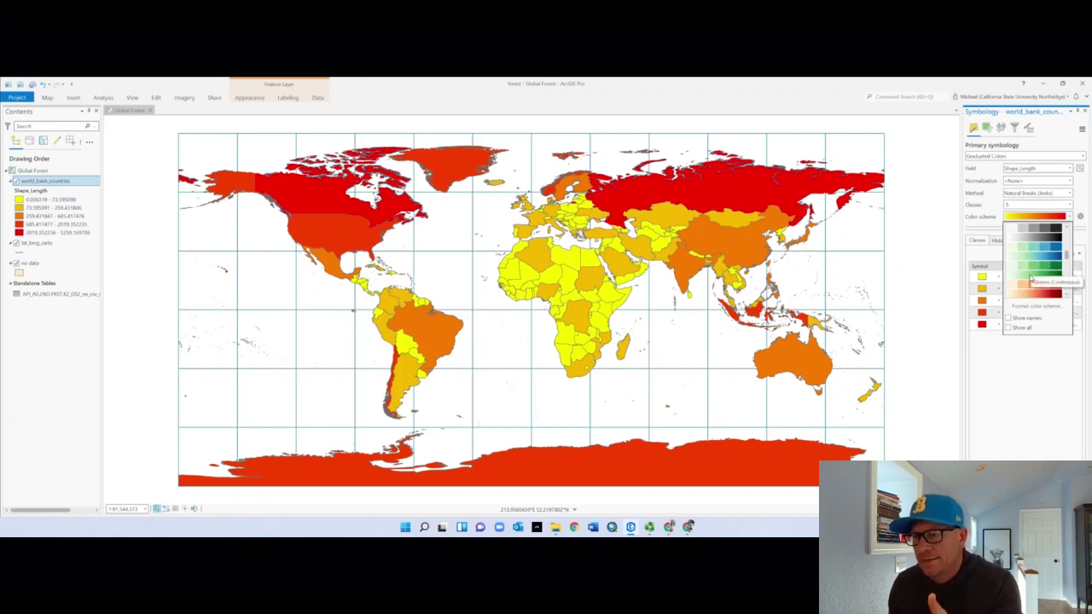
left_click(1032, 276)
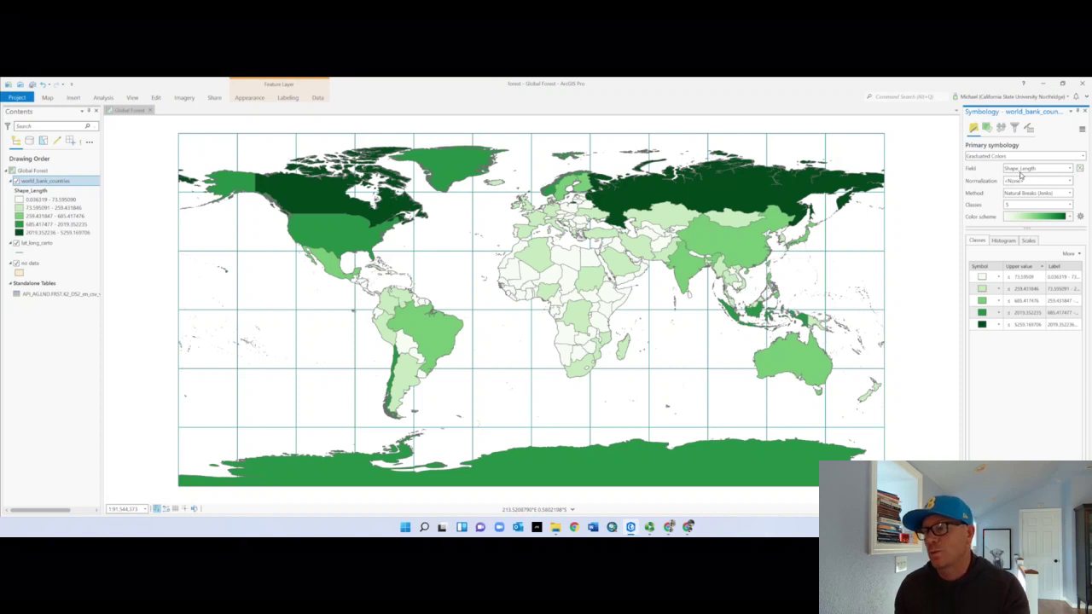
Set the symbology field to y2020, and turn the no data layer off and on to check the countries without values
left_click(1071, 170)
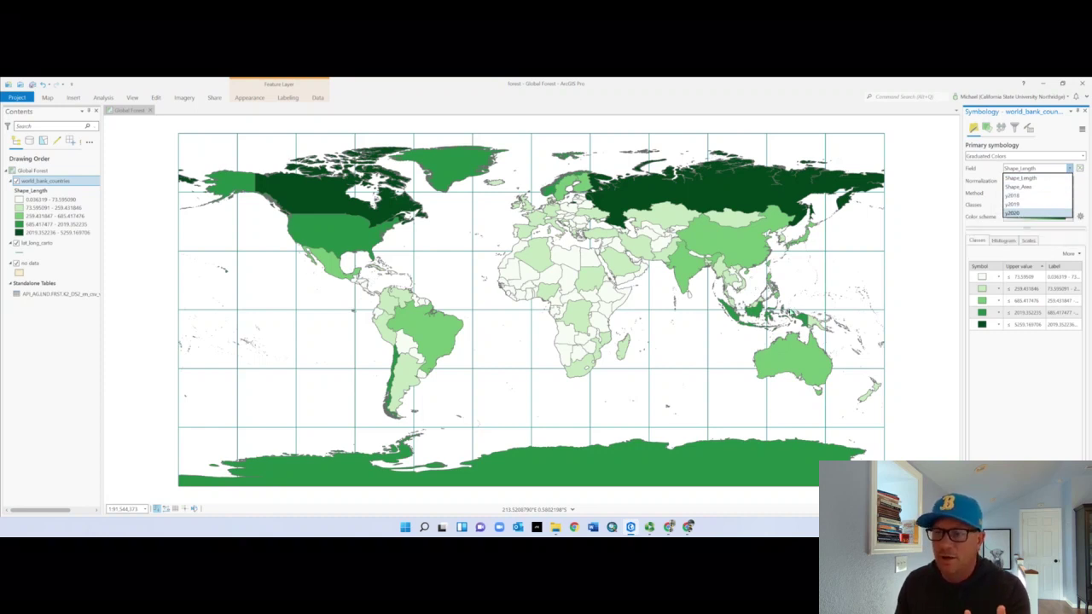
left_click(1021, 213)
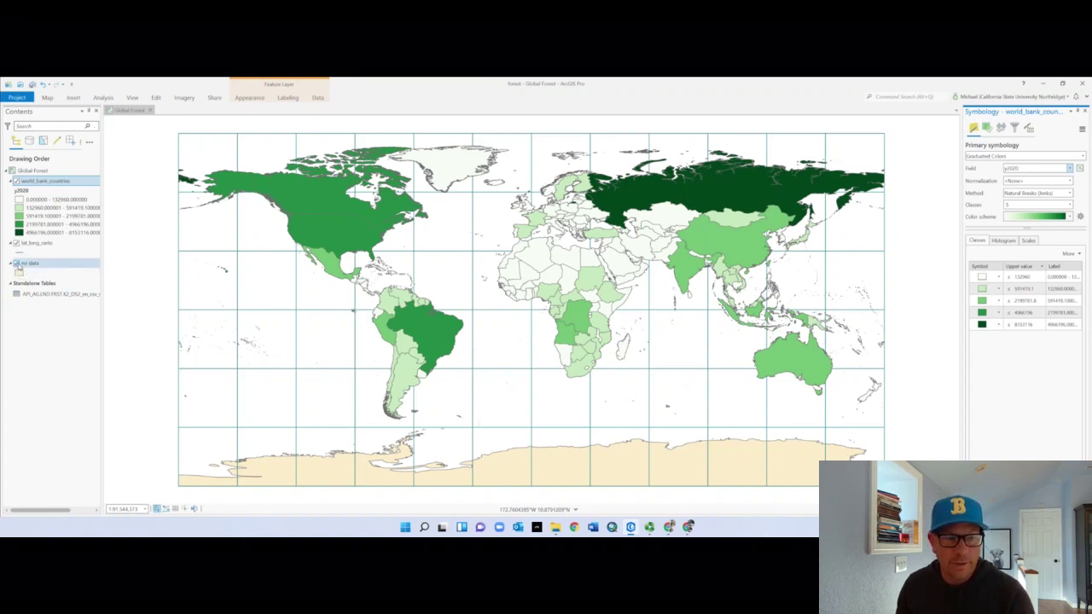
left_click(15, 265)
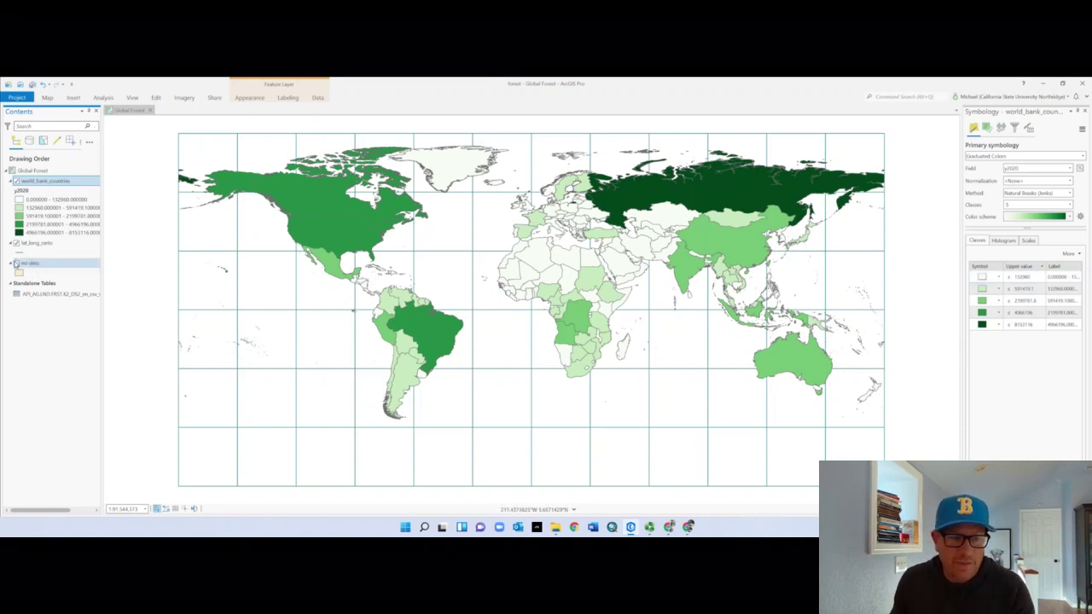
left_click(15, 263)
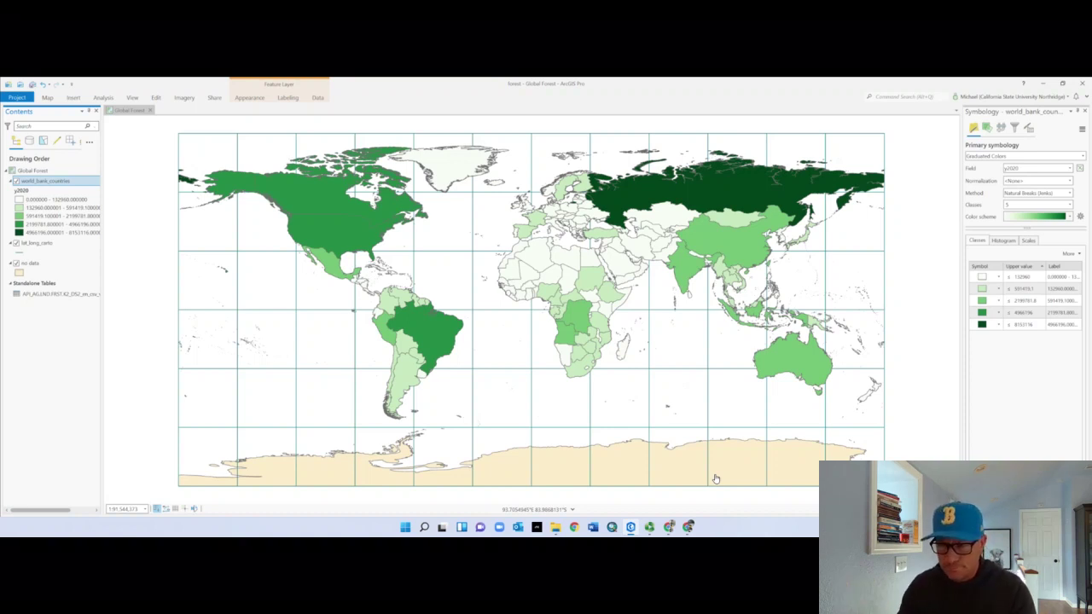
left_click(1050, 293)
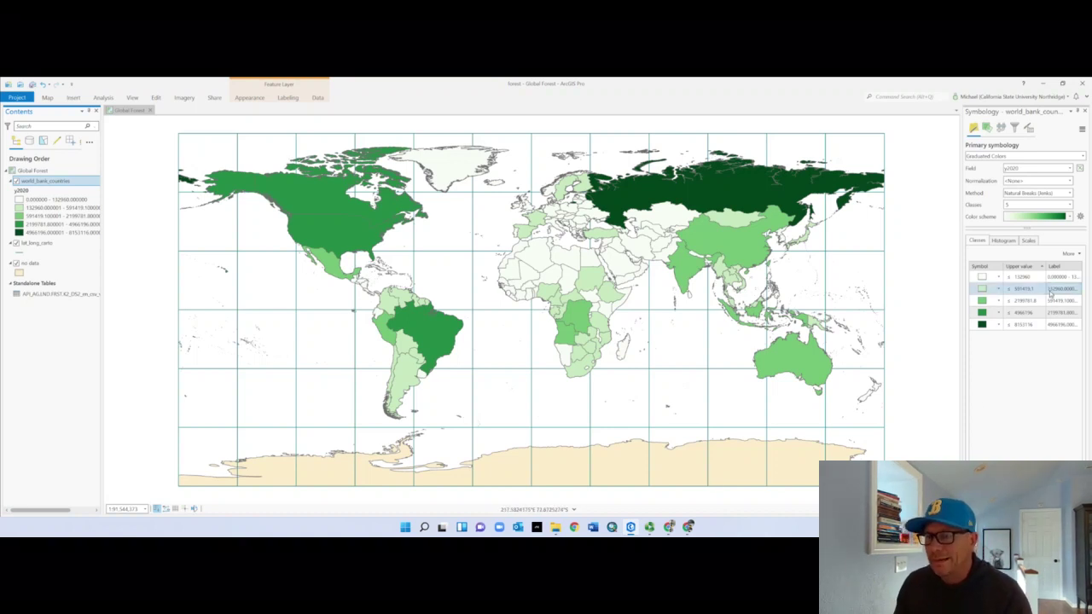
key("Return")
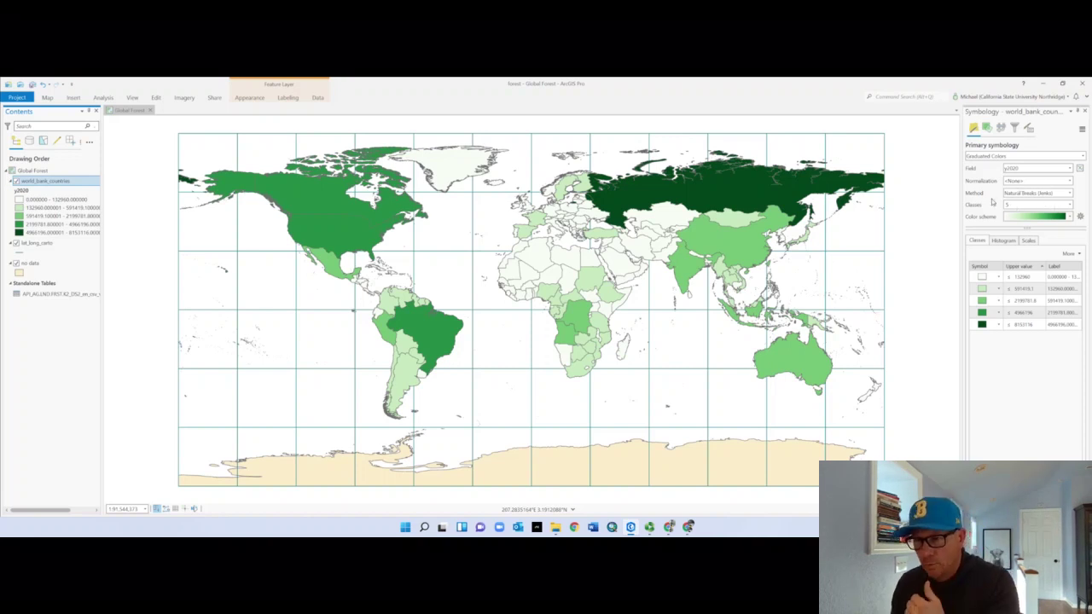
Change the classification method of the y2020 graduated colors to Manual Interval
left_click(1069, 193)
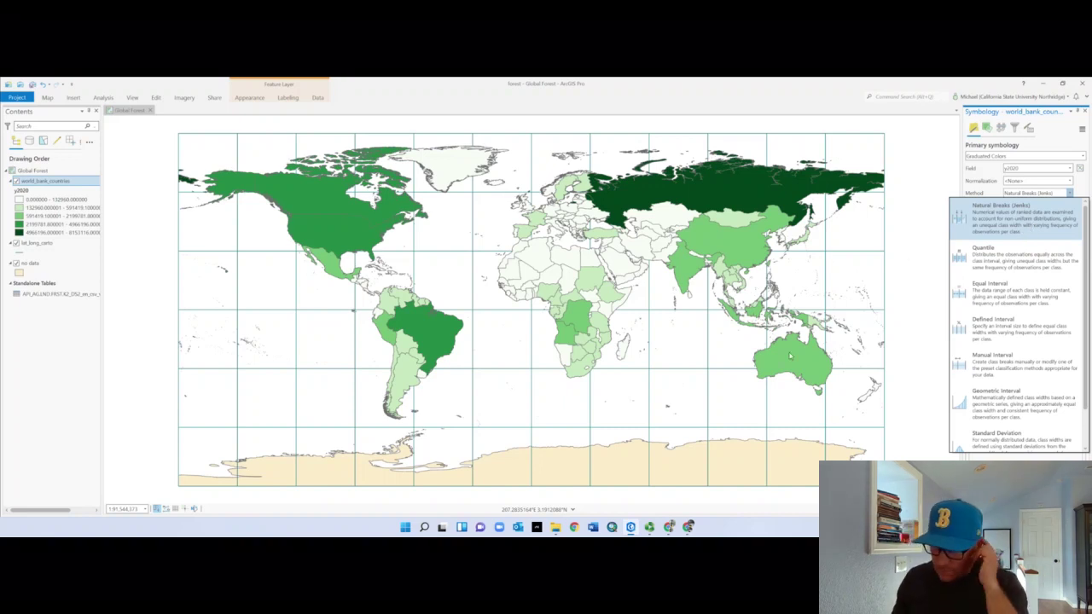
key("Down")
key("Down")
key("Down")
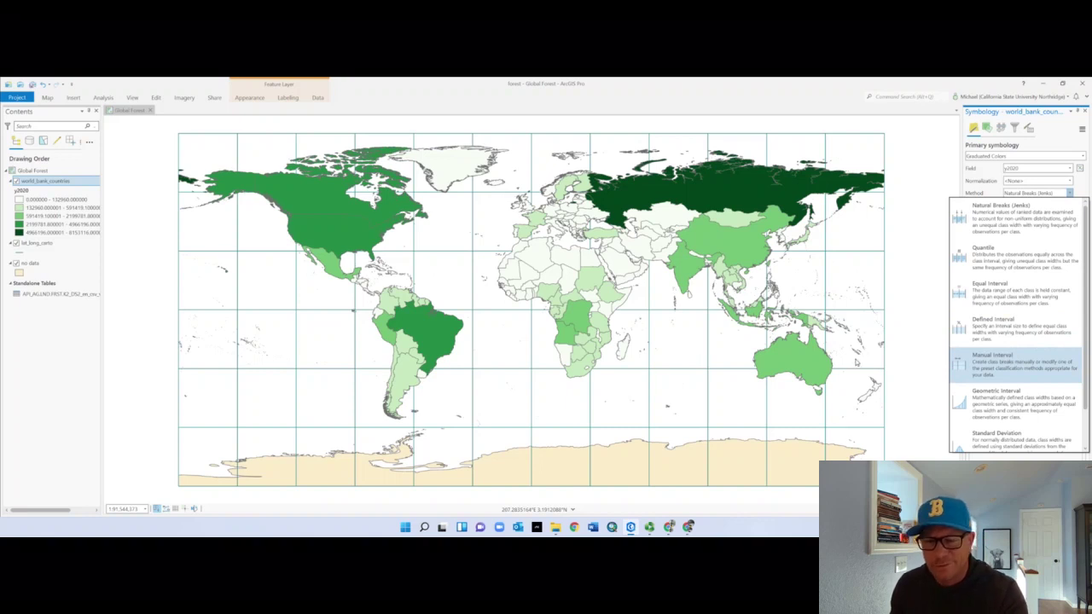
left_click(1020, 378)
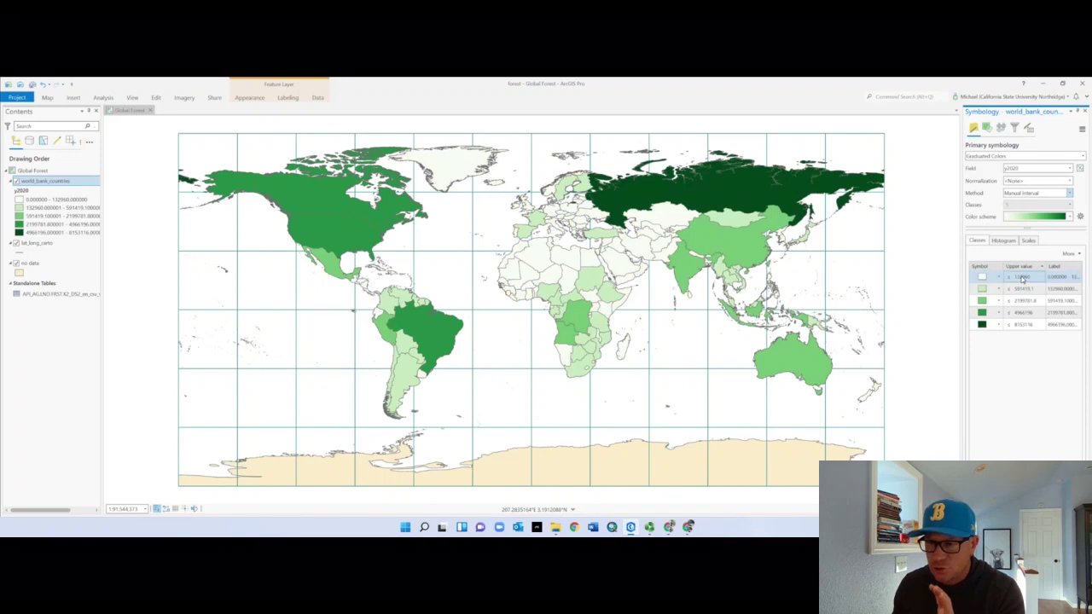
Set the first class's upper value to 0 and apply the stepped green color scheme to the classes
double_click(1023, 277)
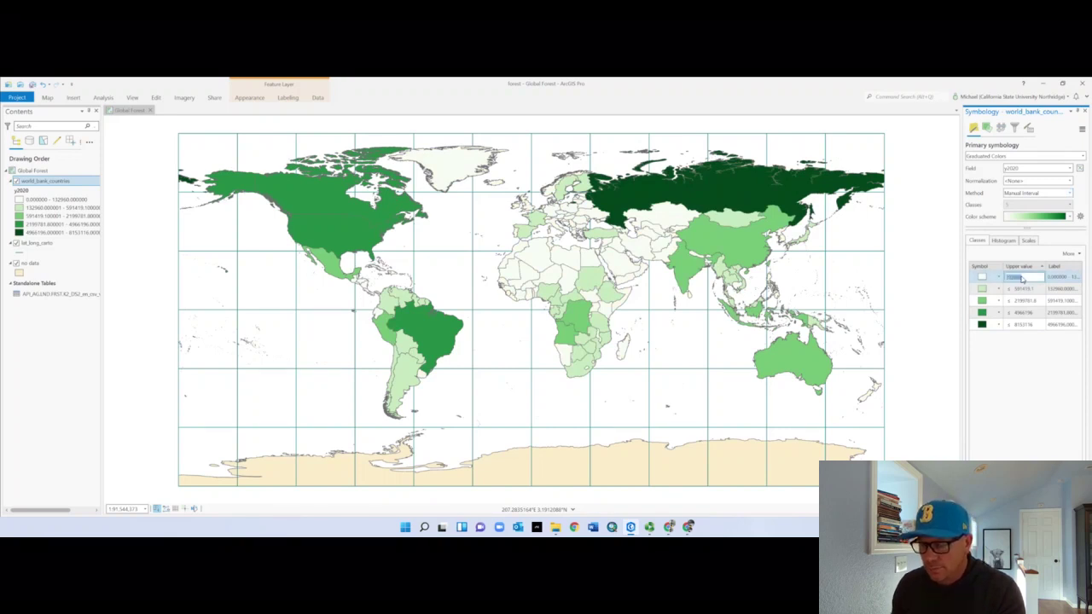
type("0")
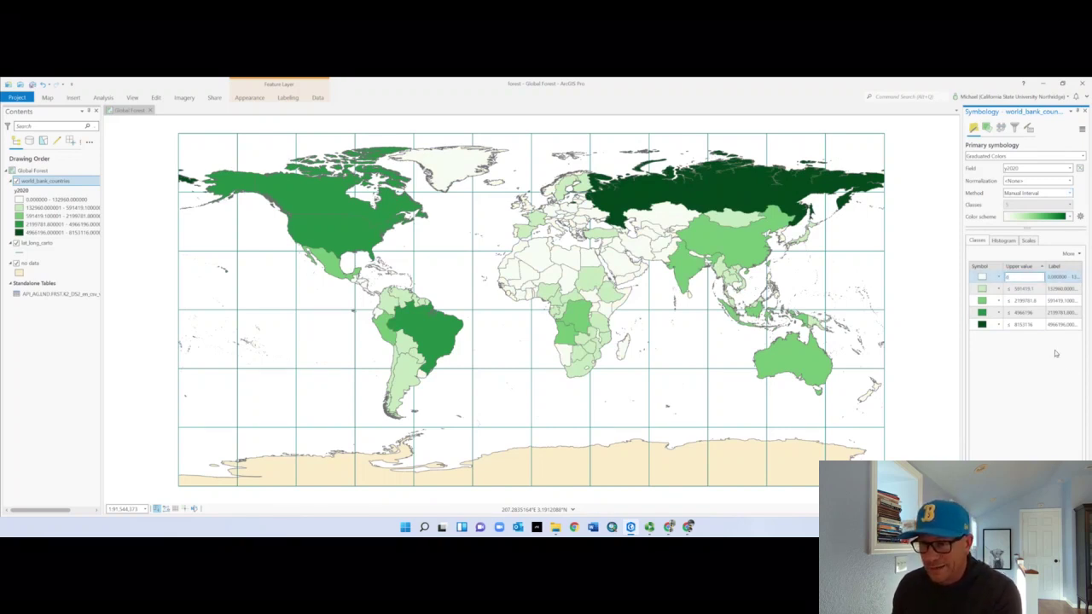
key("Return")
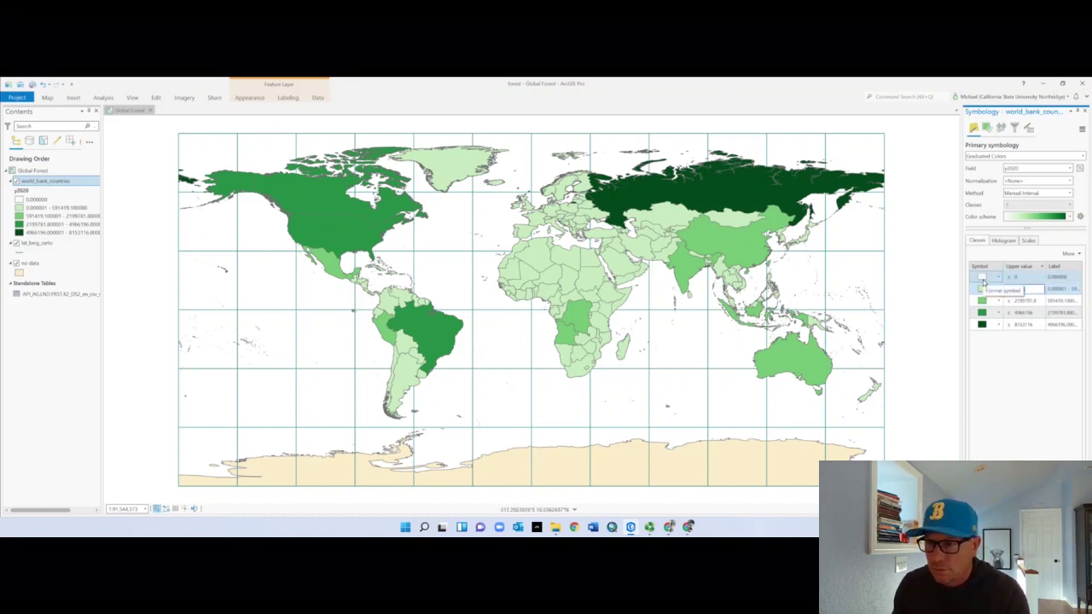
left_click(1071, 219)
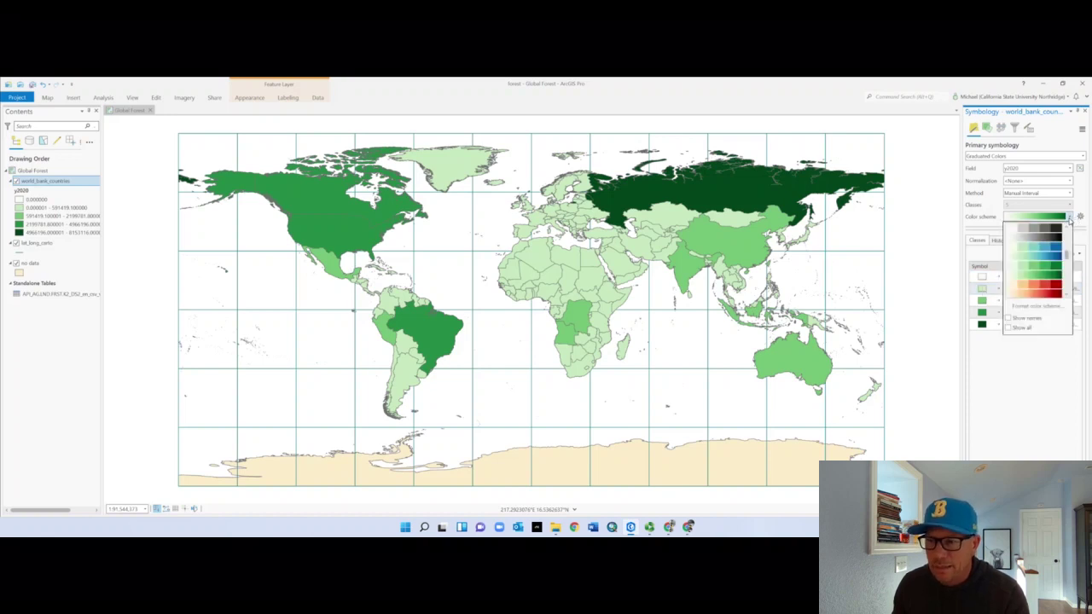
left_click(1046, 268)
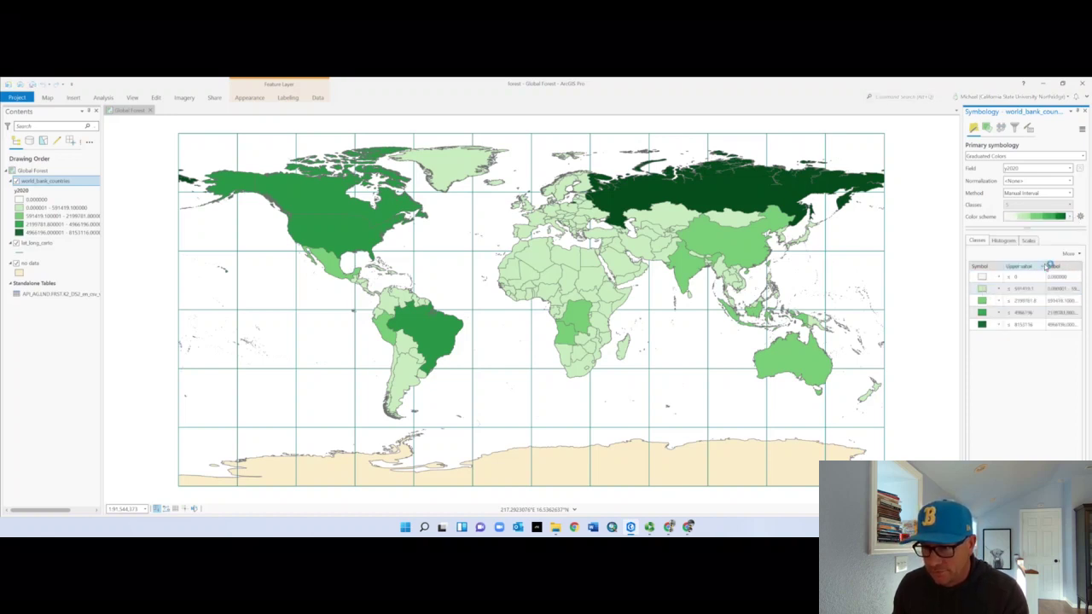
Try a five-class red and a five-class purple-blue color scheme on the graduated colors
left_click(1071, 217)
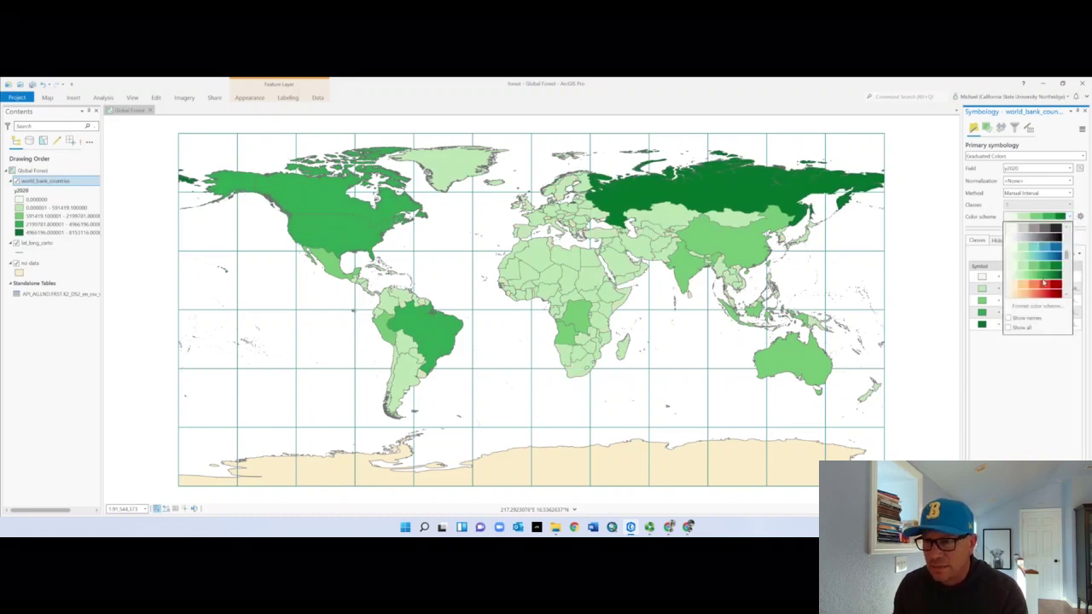
left_click(1044, 283)
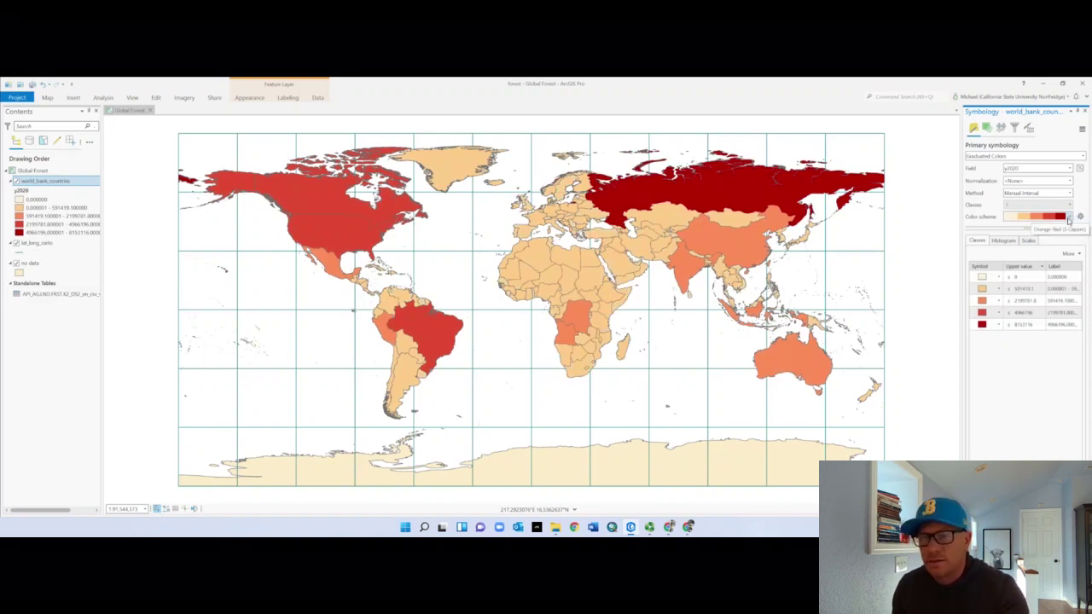
left_click(1069, 220)
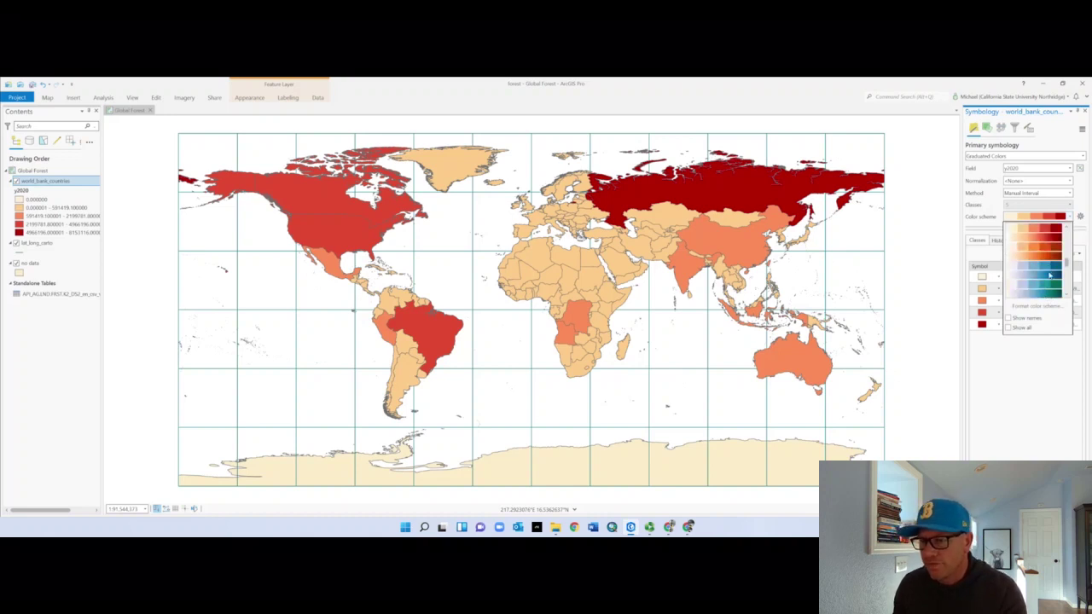
left_click(1051, 275)
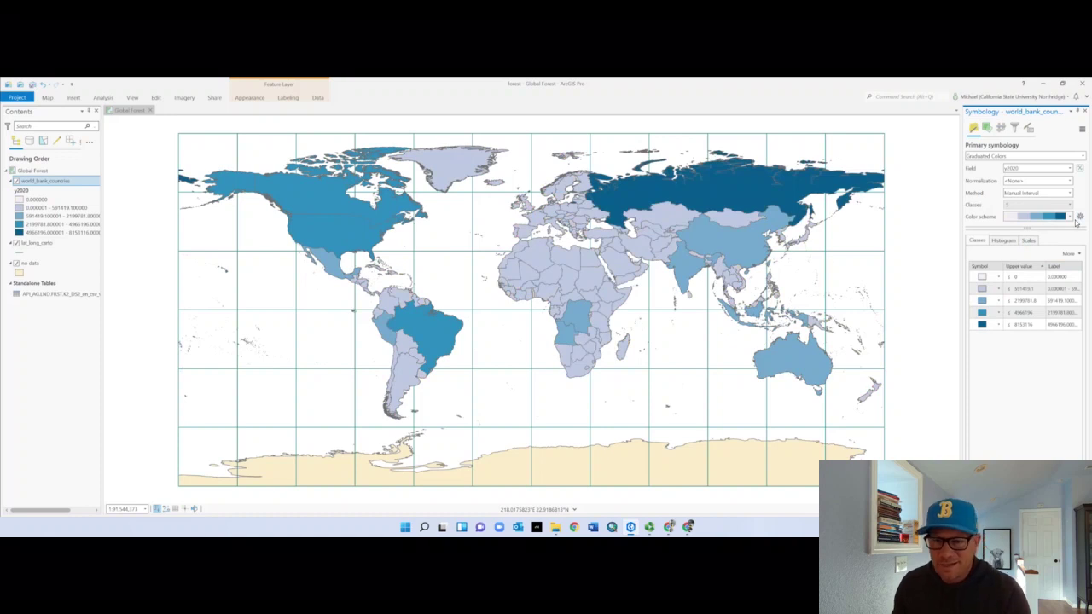
Apply the Greens (5 Classes) color scheme to the graduated colors of world_bank_countries
left_click(1070, 217)
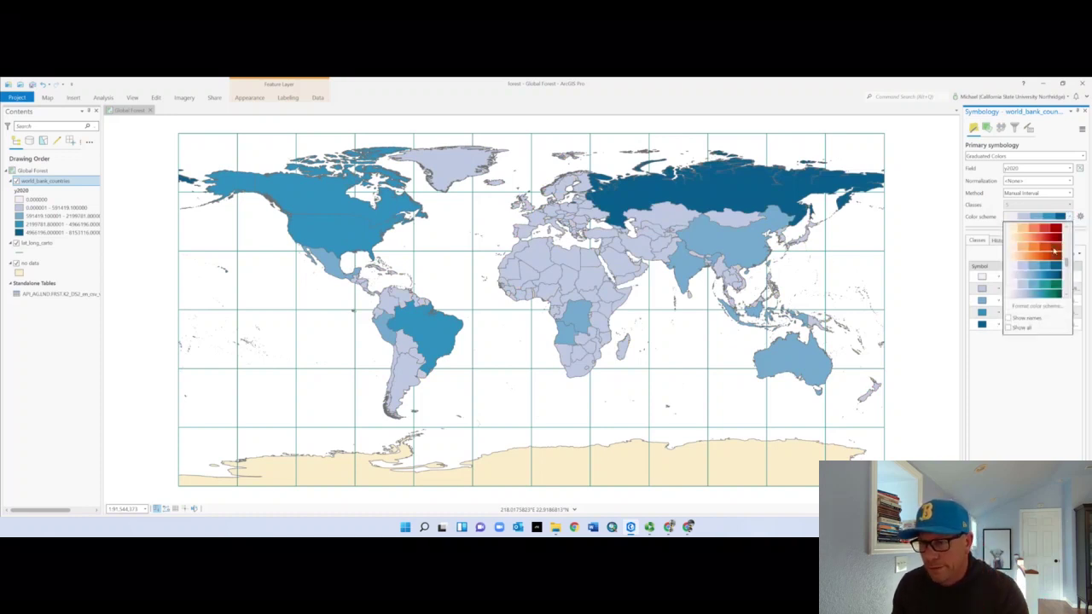
scroll(1053, 290, "up", 5)
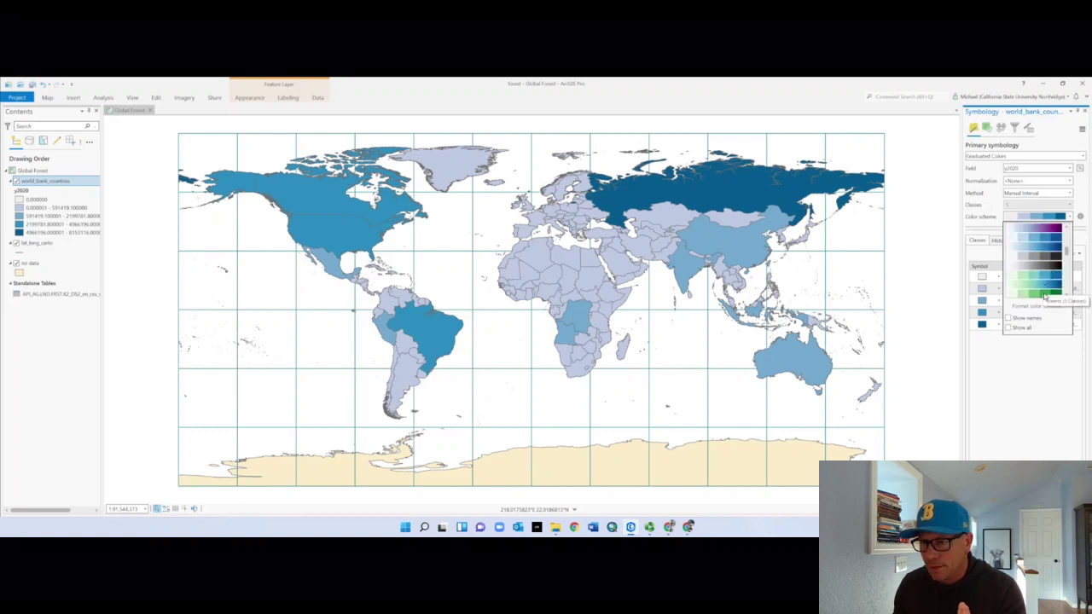
left_click(1040, 294)
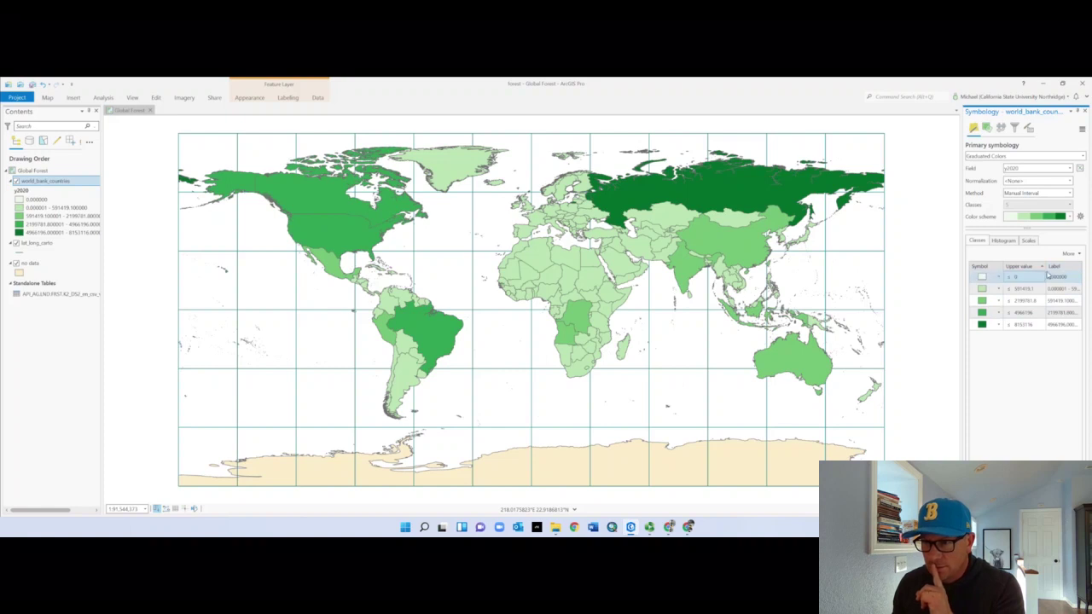
left_click(1070, 254)
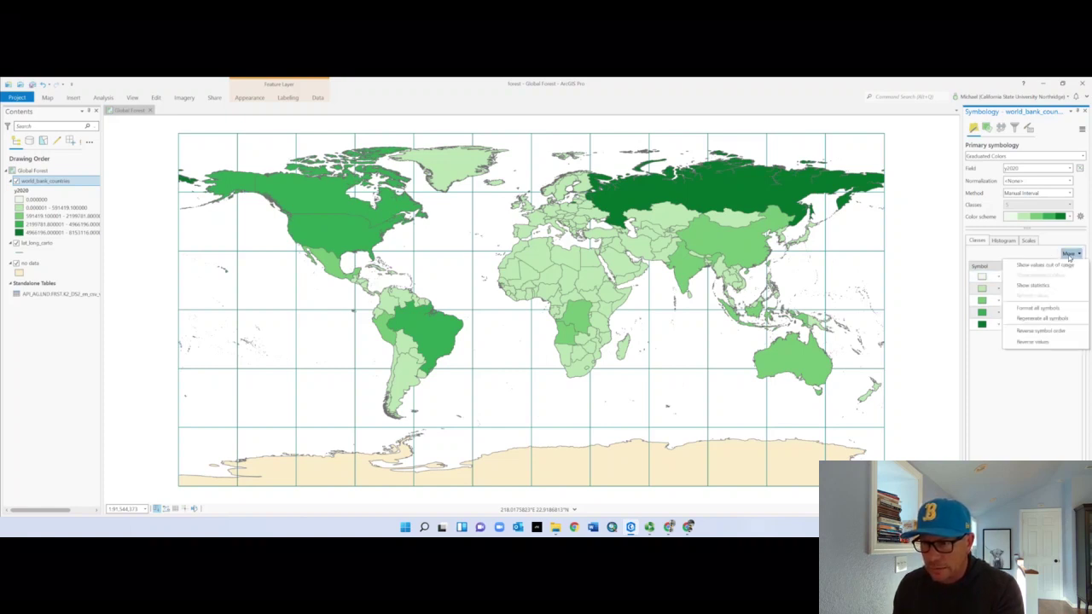
left_click(1037, 308)
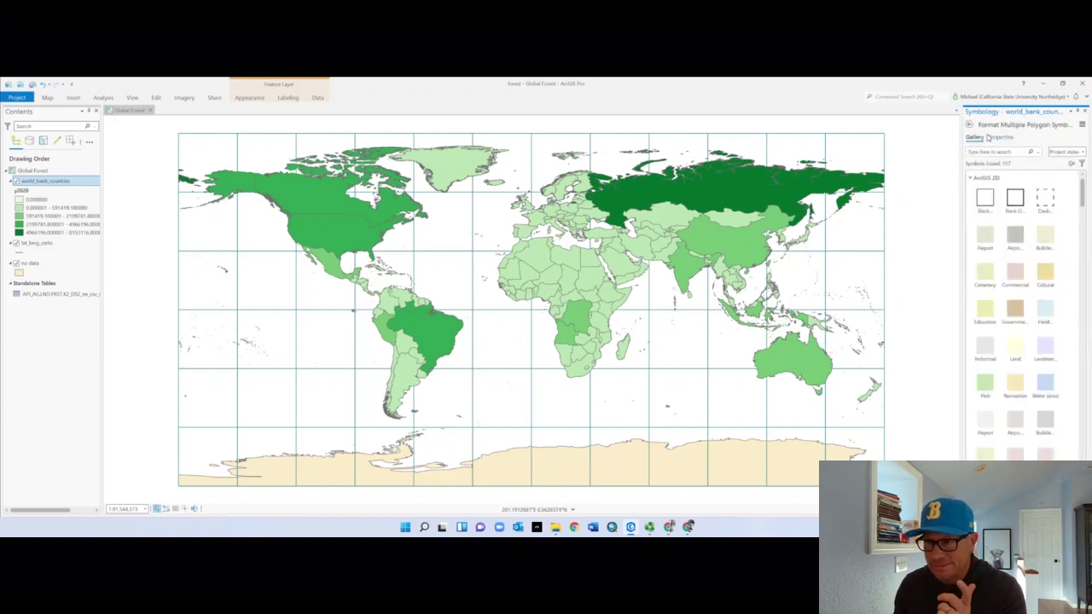
left_click(970, 126)
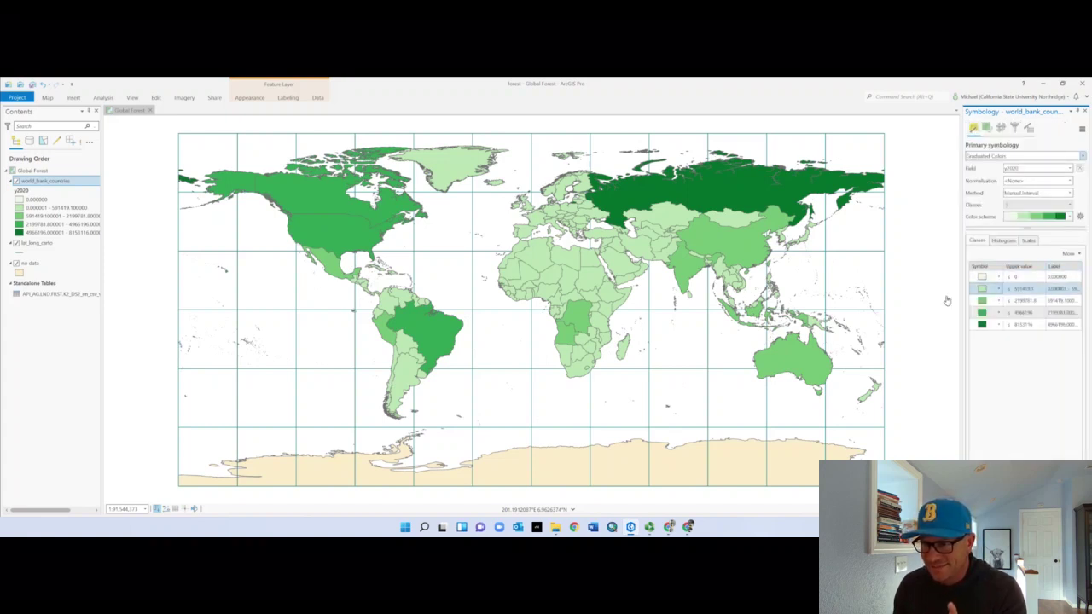
left_click(1062, 278)
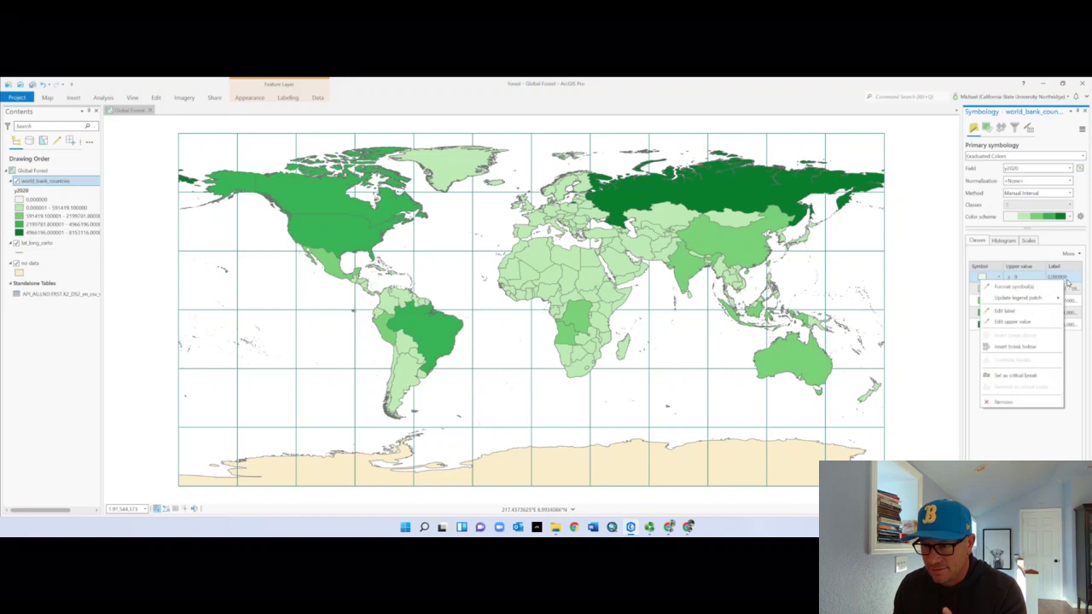
left_click(1015, 289)
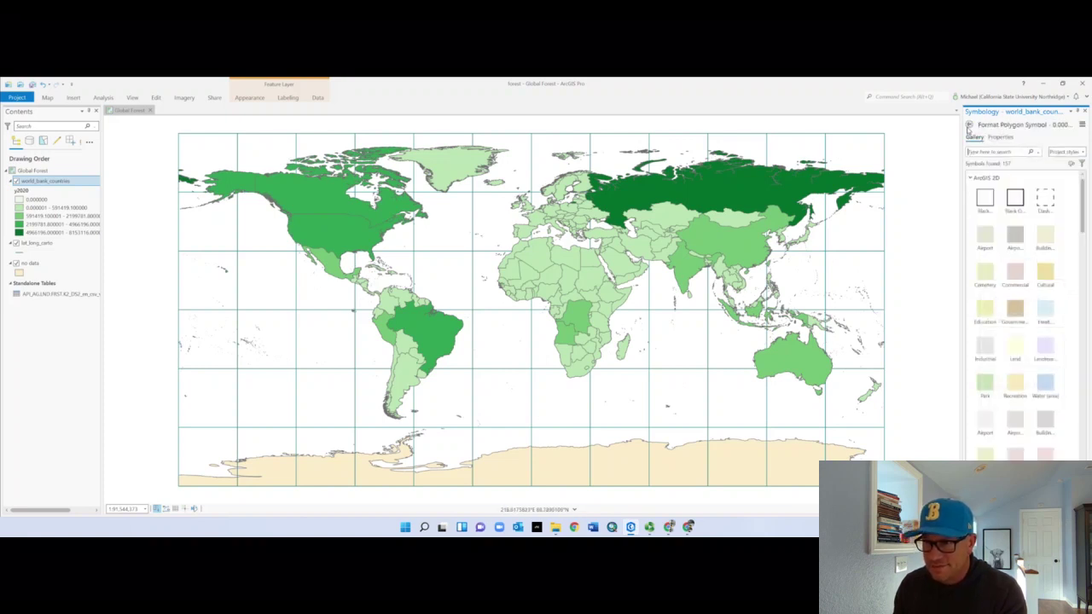
left_click(970, 126)
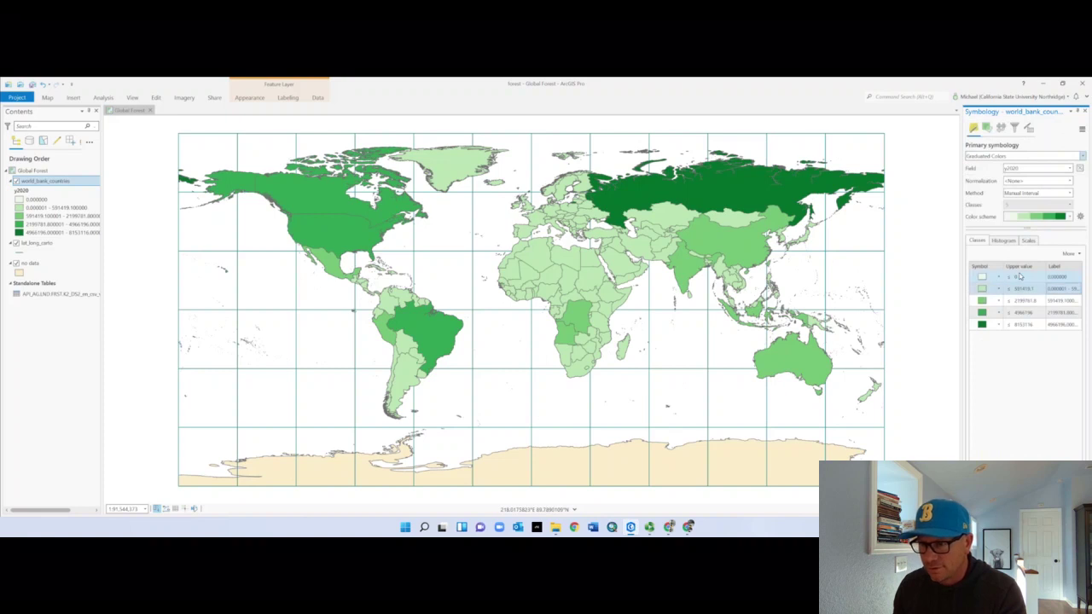
right_click(1070, 289)
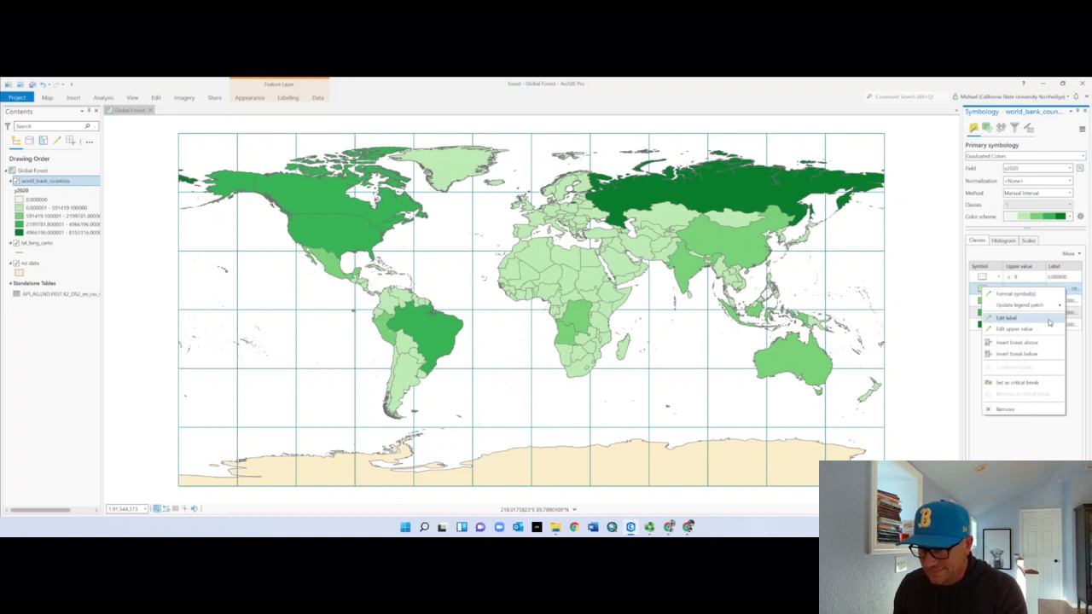
left_click(1050, 322)
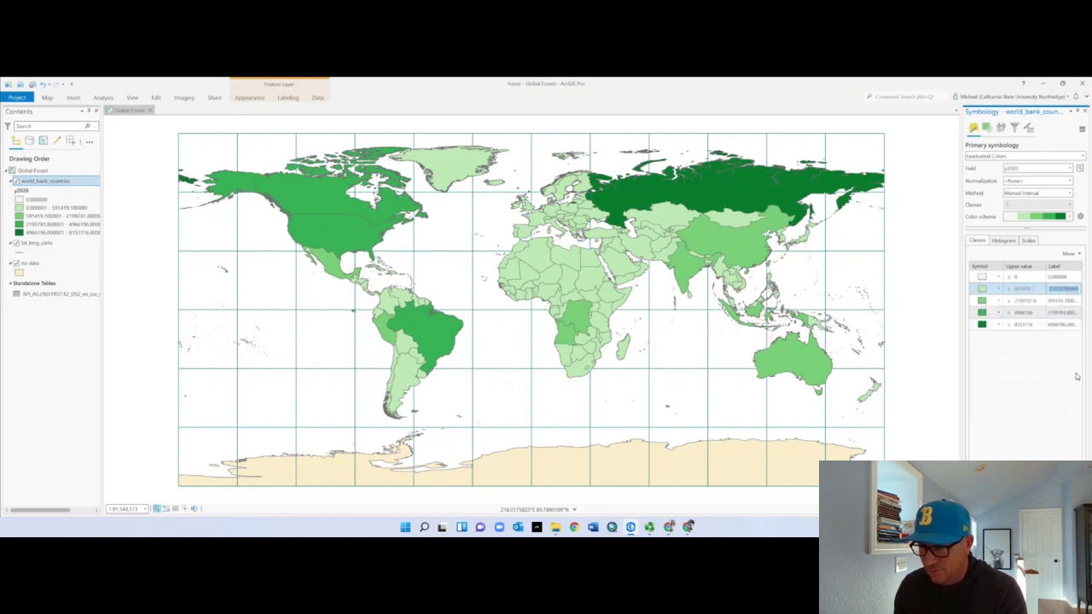
right_click(1025, 277)
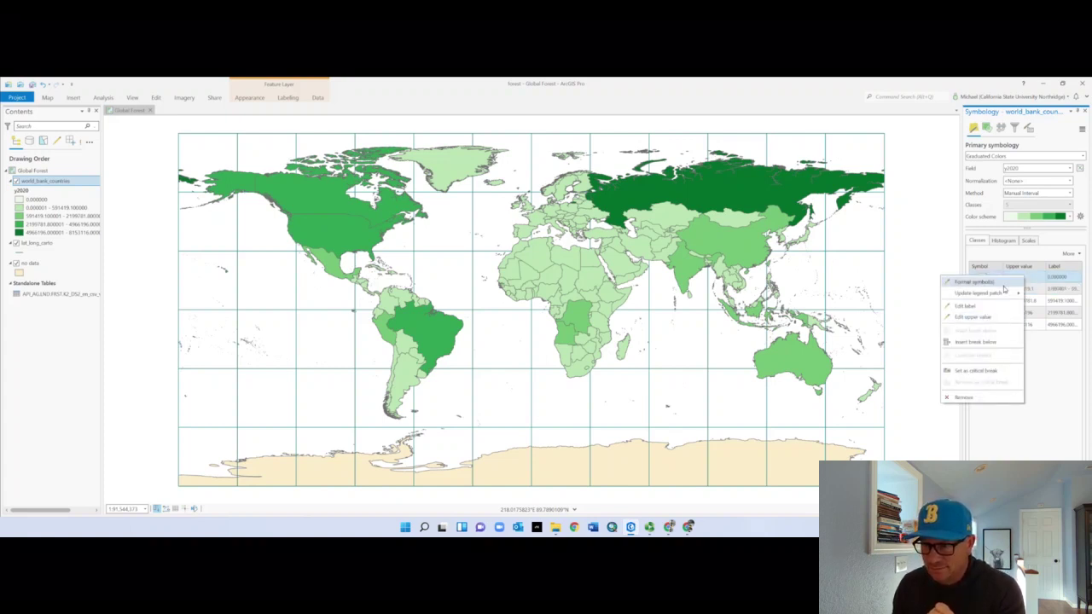
left_click(1058, 373)
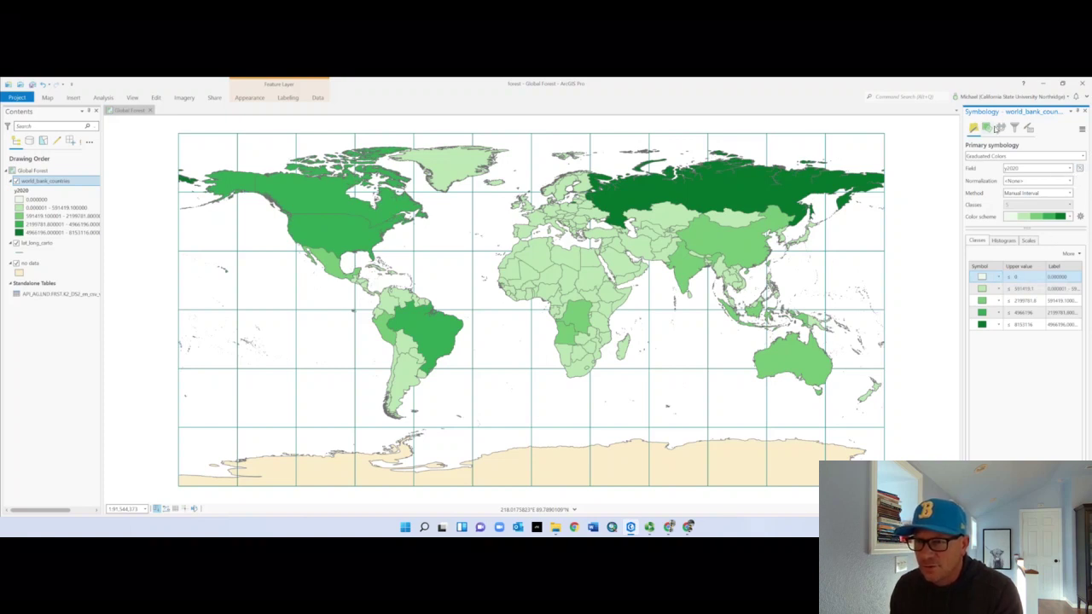
Format the class labels of world_bank_countries with 1 decimal place and thousands separators in the advanced symbology options
left_click(1015, 128)
left_click(1030, 128)
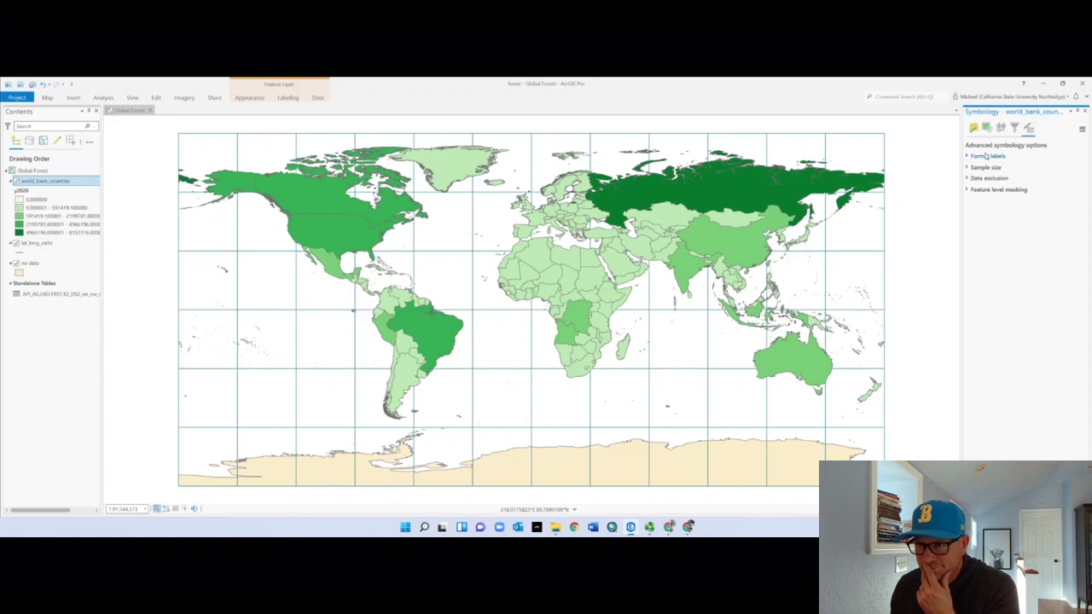
left_click(981, 158)
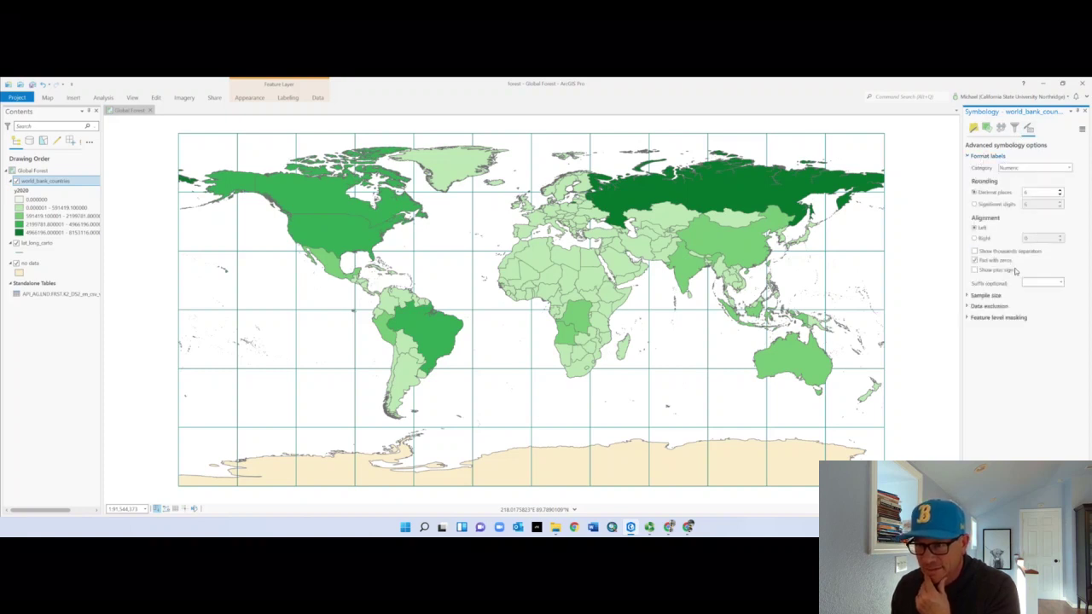
left_click(973, 128)
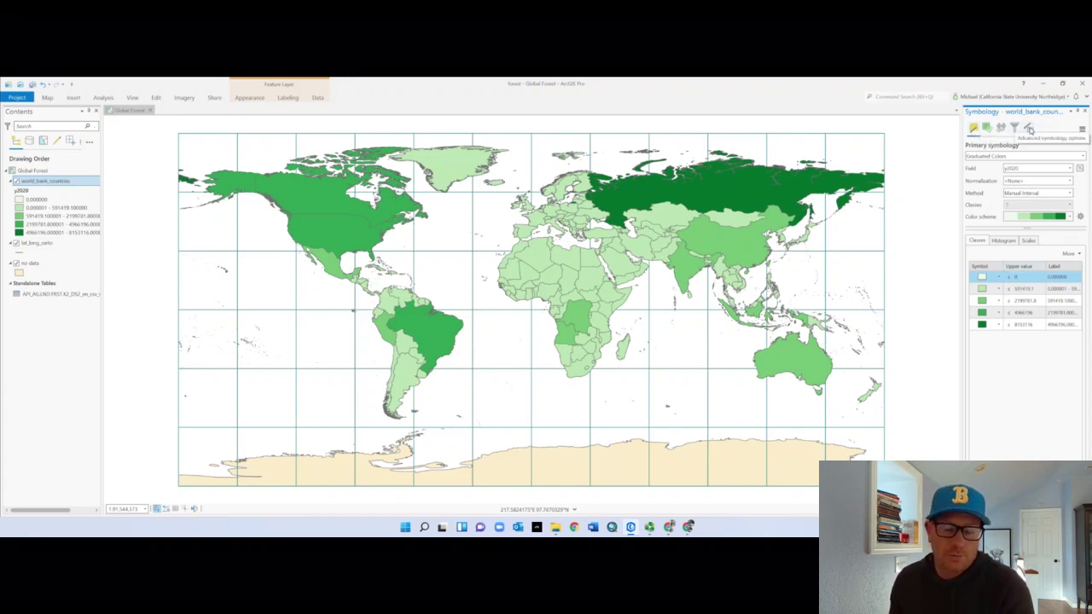
left_click(1030, 128)
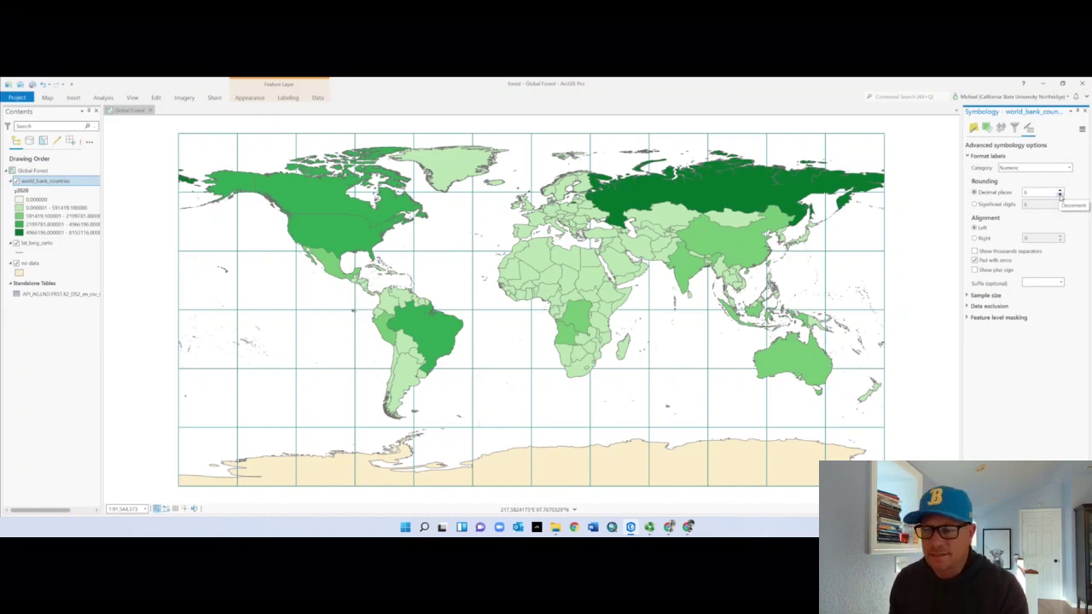
left_click(1061, 195)
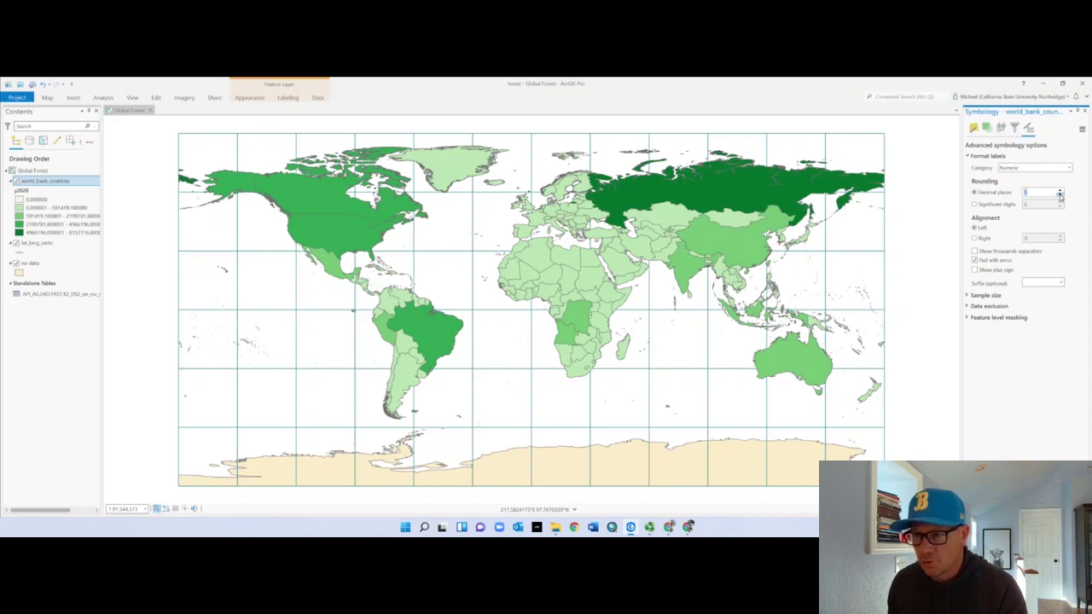
left_click(1061, 195)
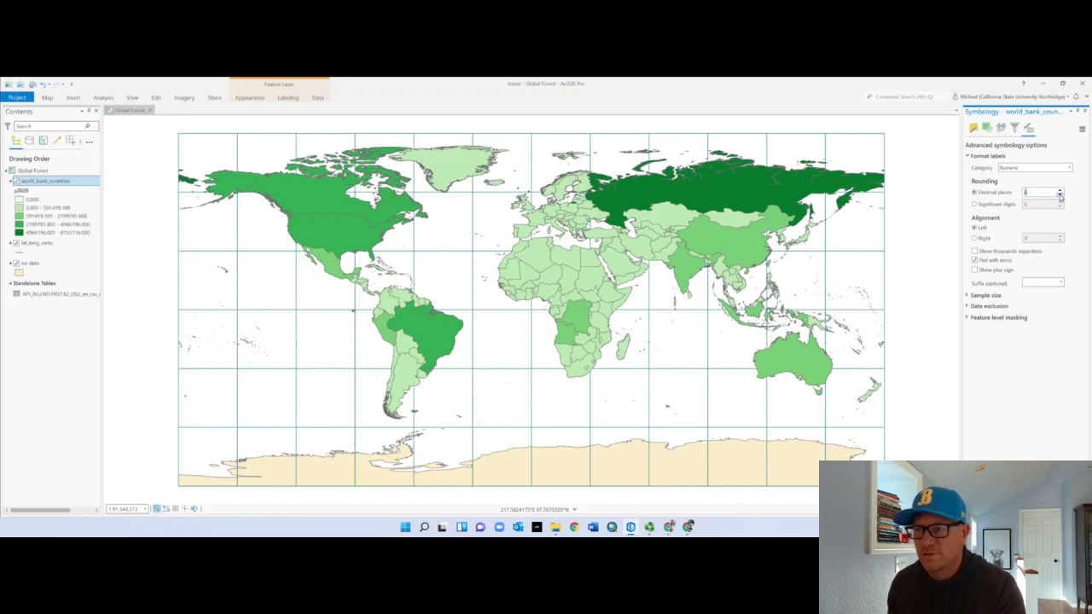
left_click(1060, 196)
left_click(1061, 195)
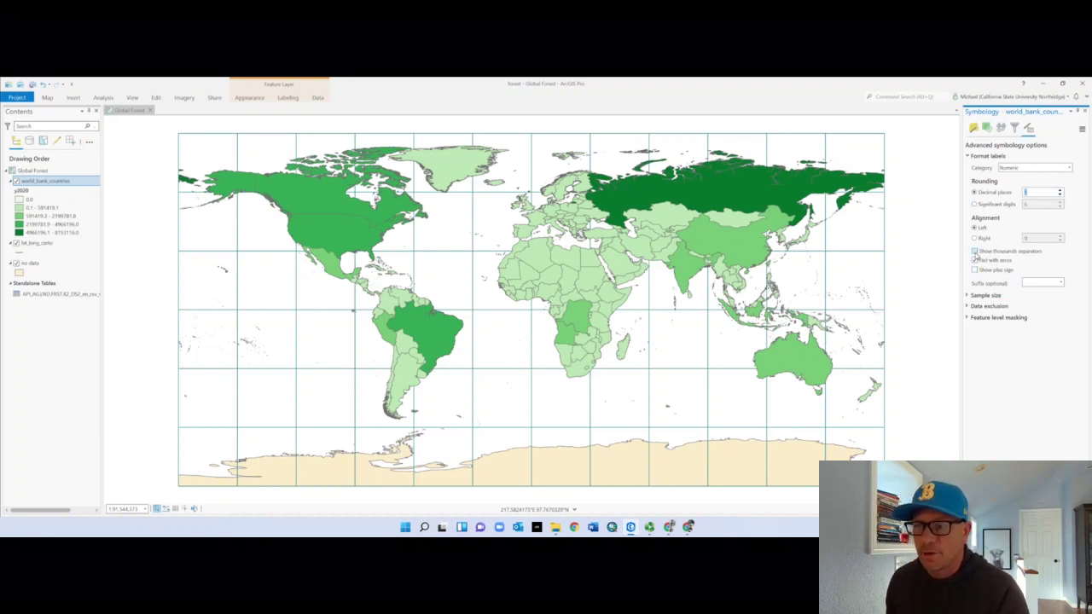
left_click(975, 252)
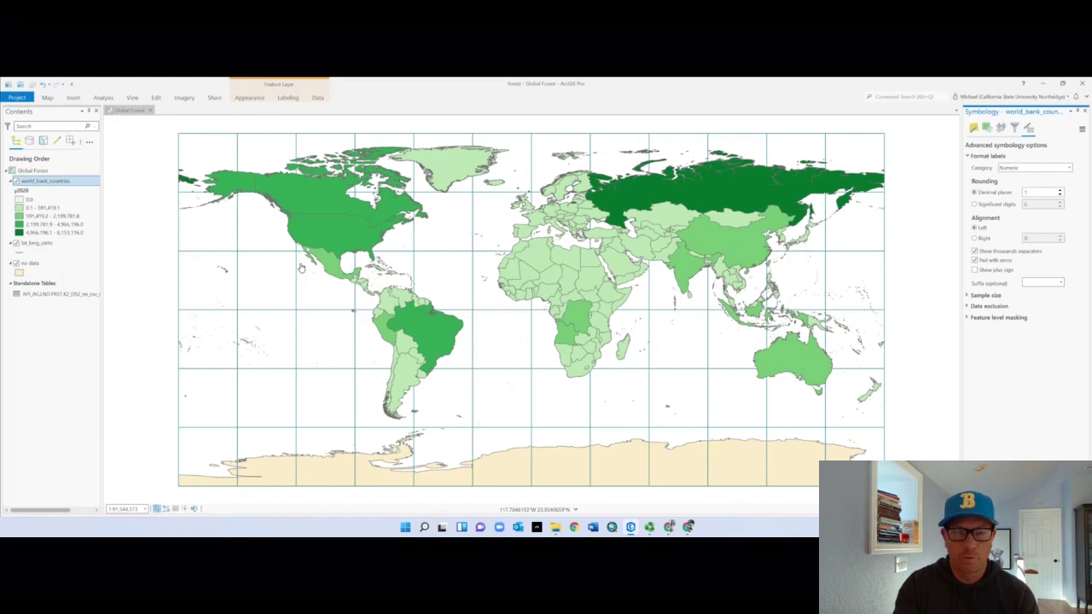
left_click(51, 99)
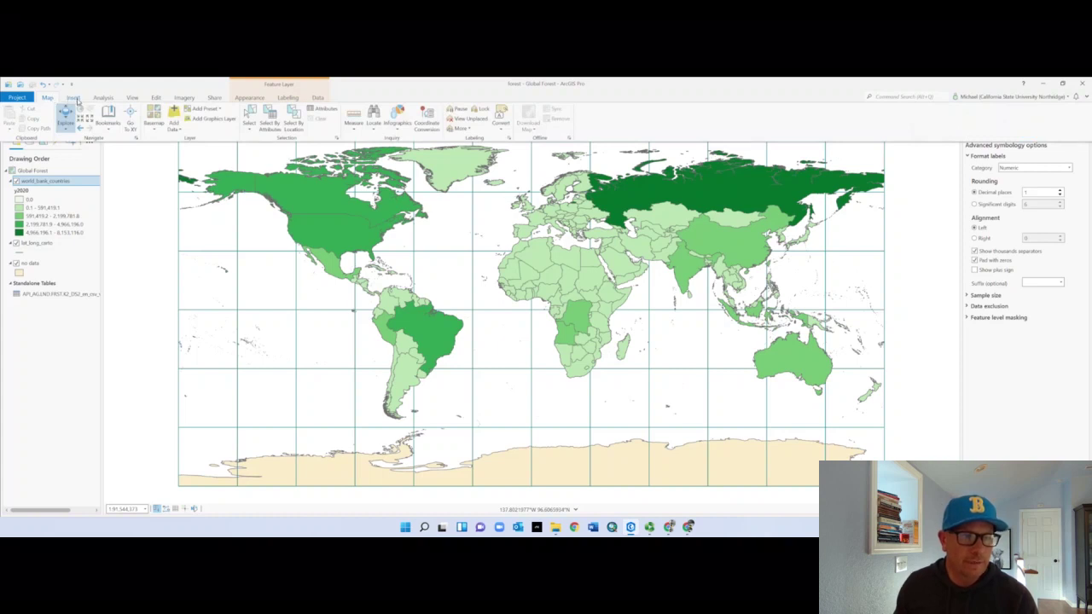
left_click(74, 99)
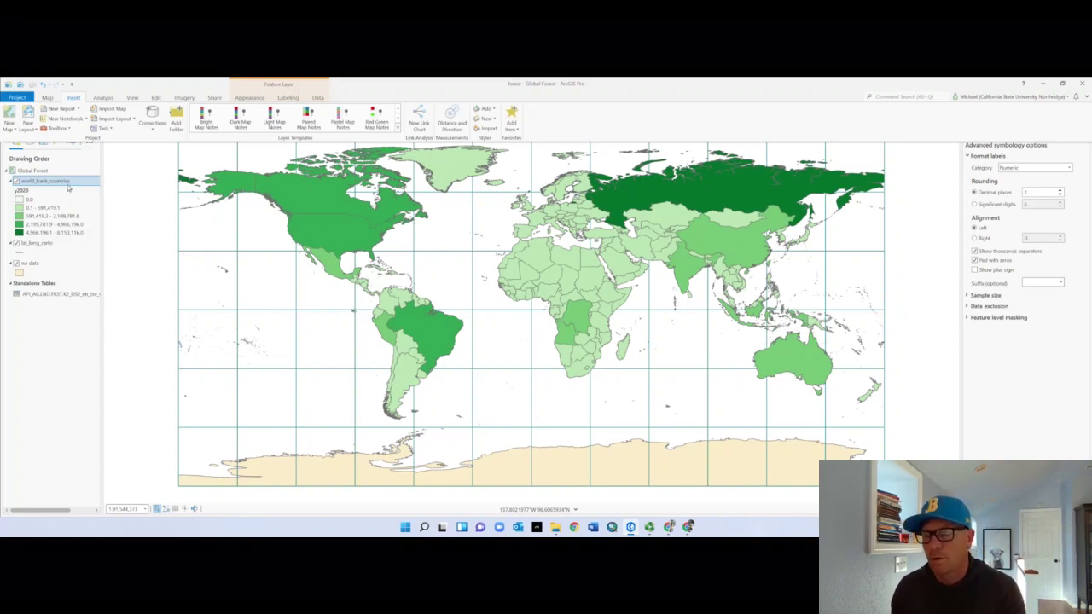
Open the coordinate system settings of the Global Forest map and expand the World group of projected coordinate systems
right_click(50, 174)
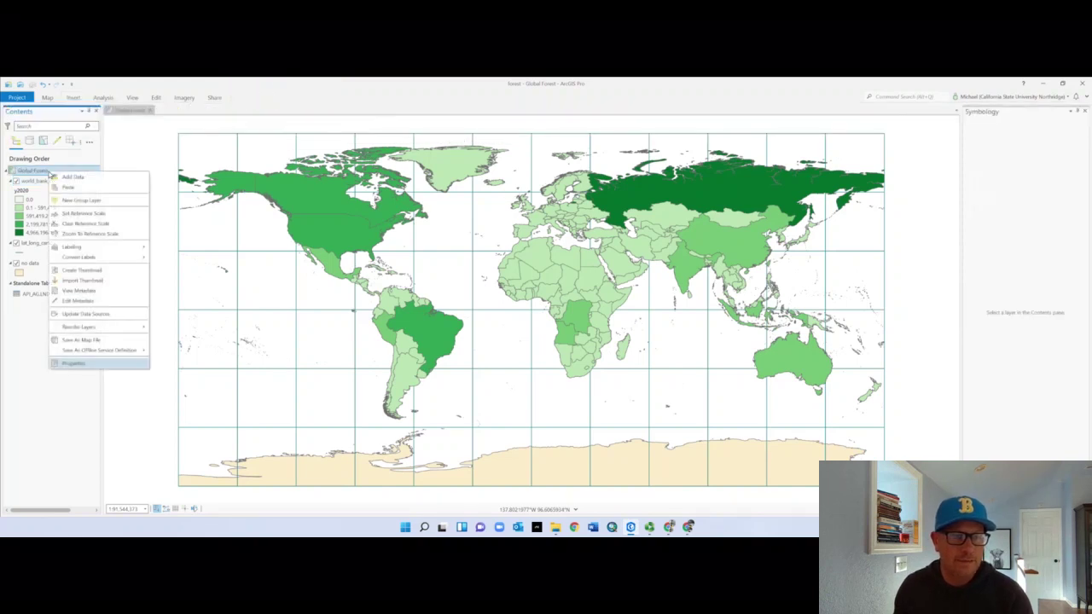
left_click(74, 364)
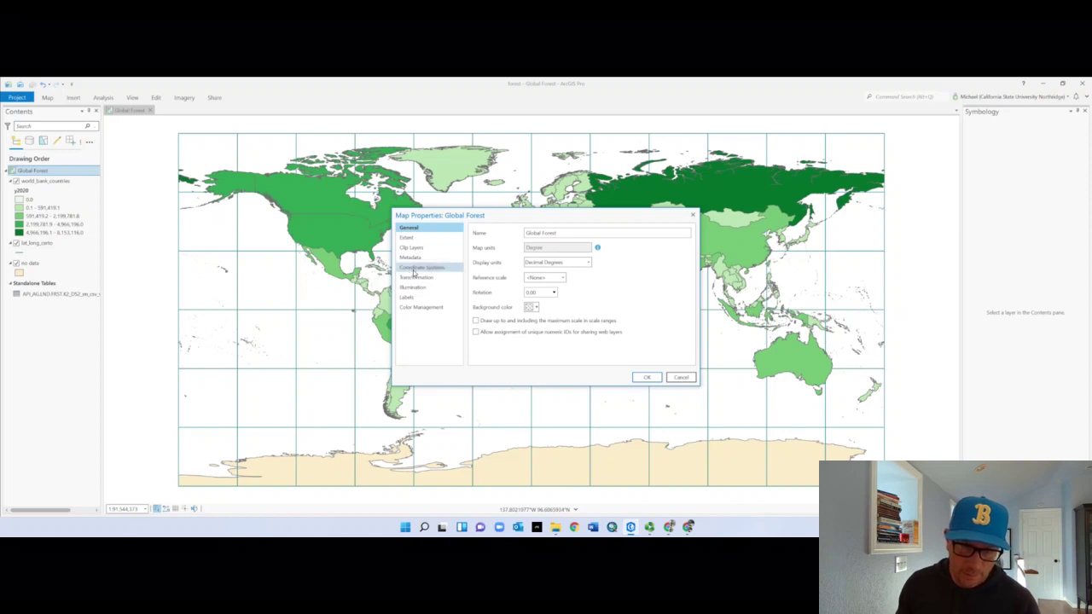
left_click(422, 267)
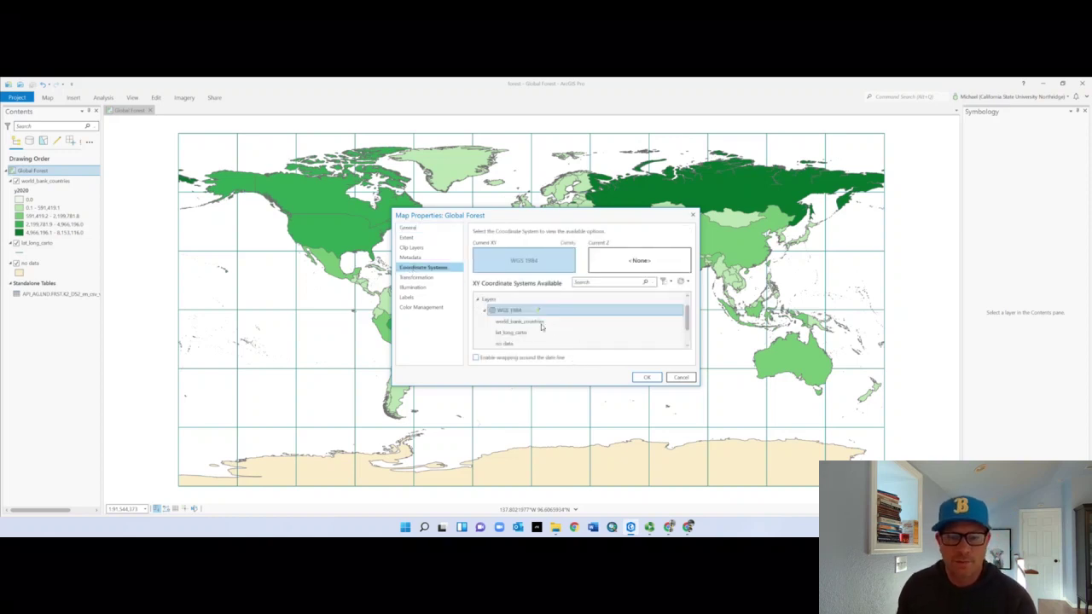
scroll(541, 329, "down", 2)
left_click(535, 344)
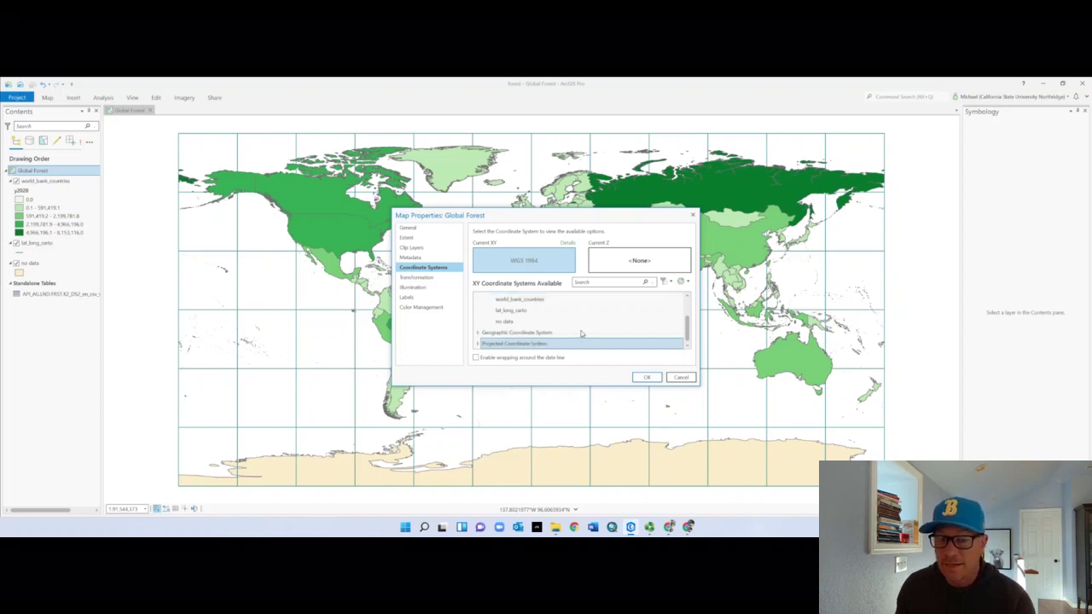
left_click(478, 344)
scroll(554, 324, "down", 3)
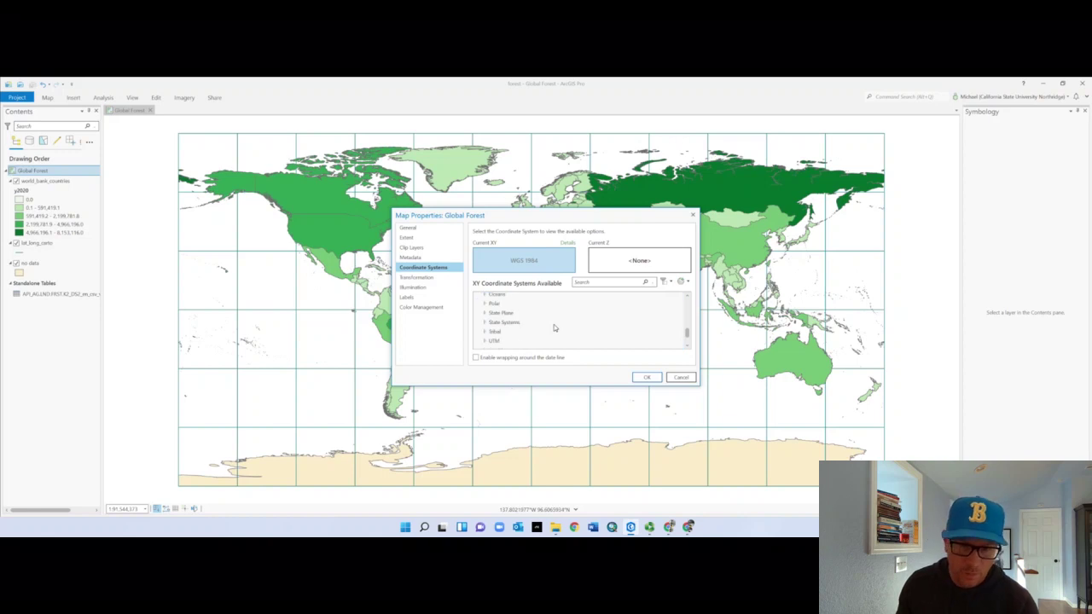
left_click(490, 337)
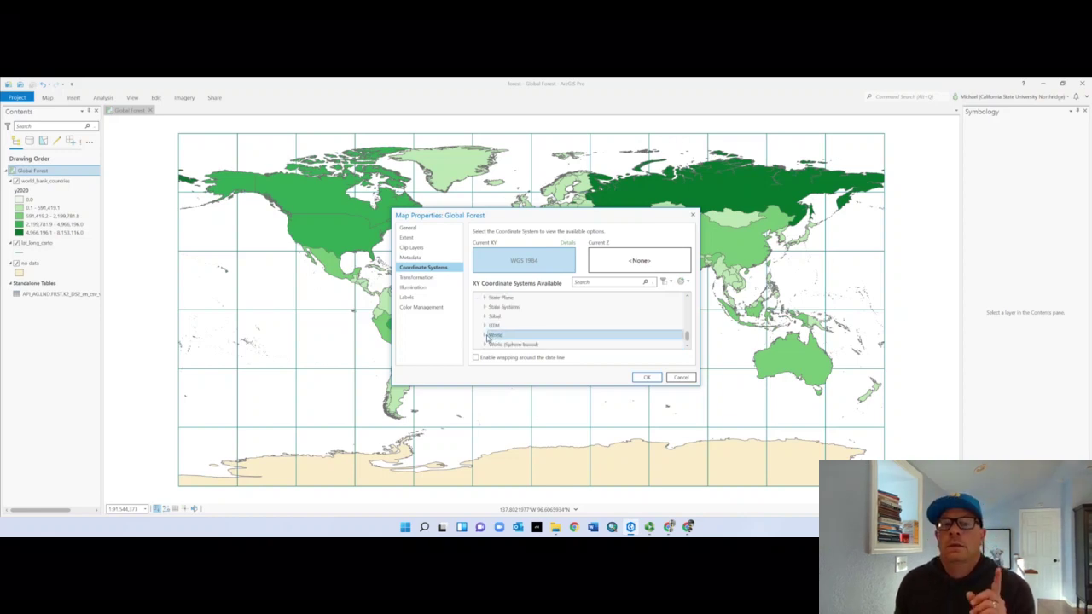
left_click(486, 335)
scroll(611, 341, "down", 1)
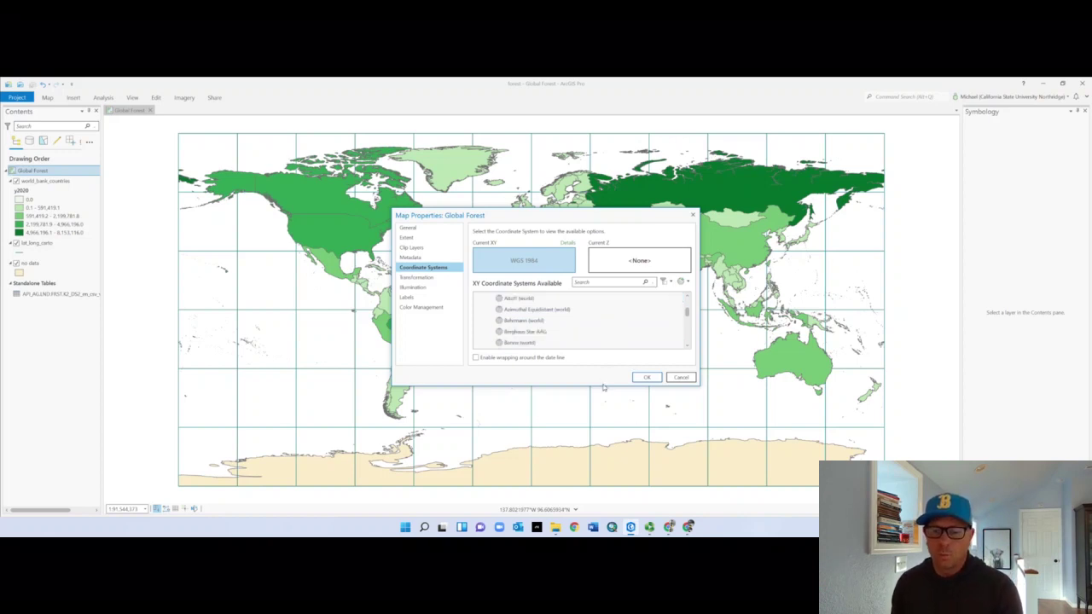
Enlarge the map properties dialog and apply the Quartic Authalic (world) projection to the Global Forest map
left_click_drag(600, 387, 595, 475)
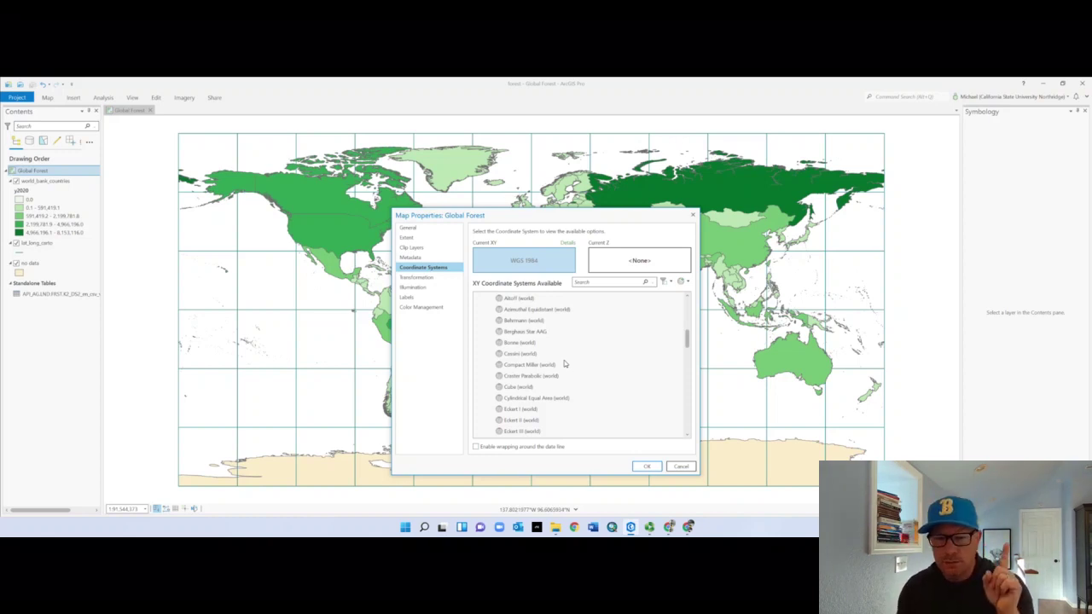
scroll(560, 380, "down", 3)
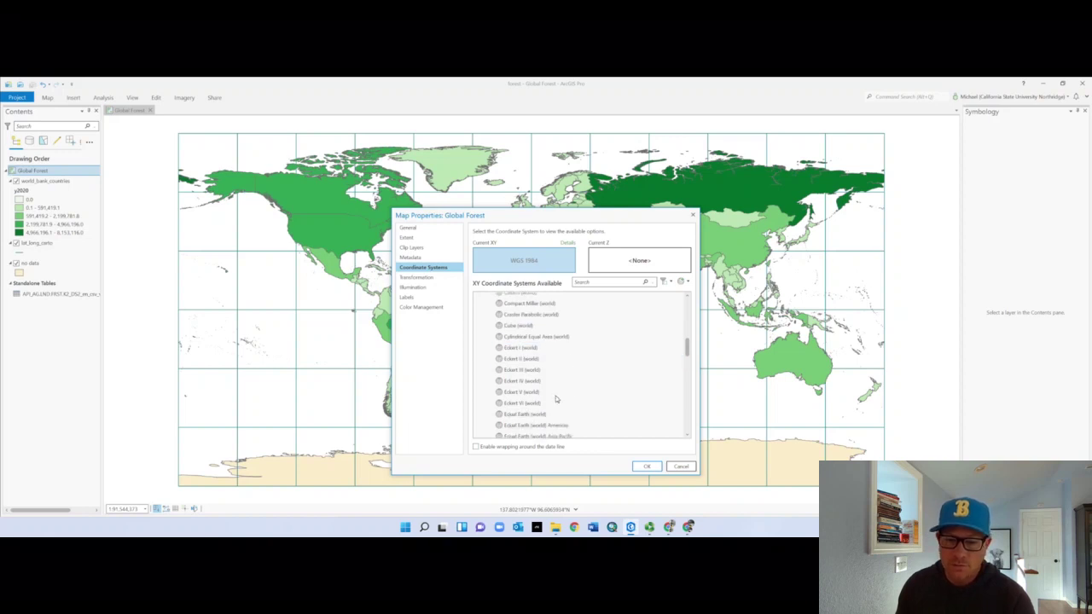
scroll(557, 406, "down", 5)
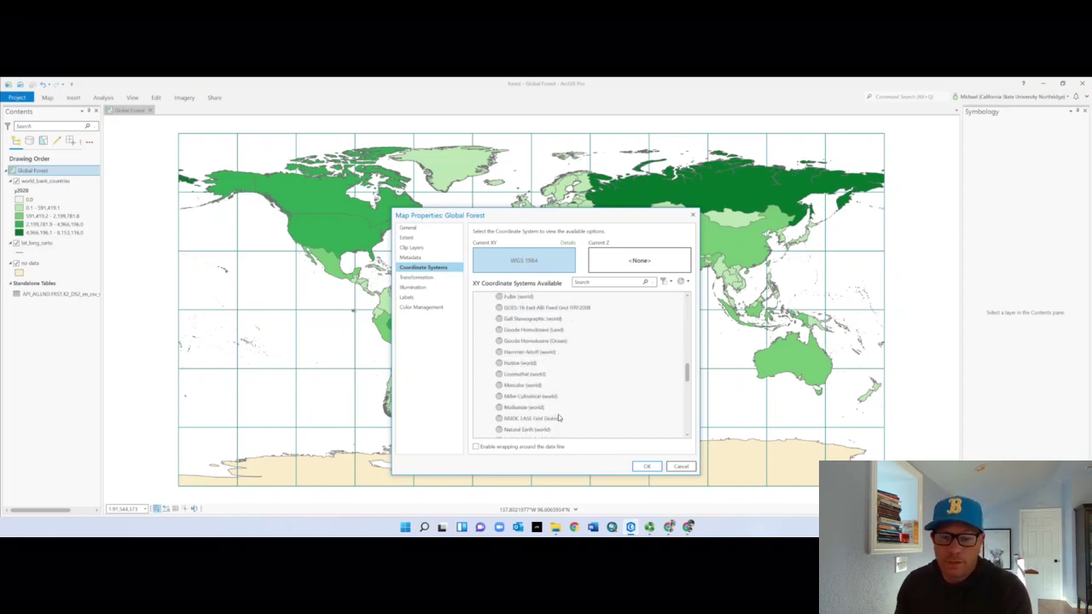
scroll(558, 417, "down", 2)
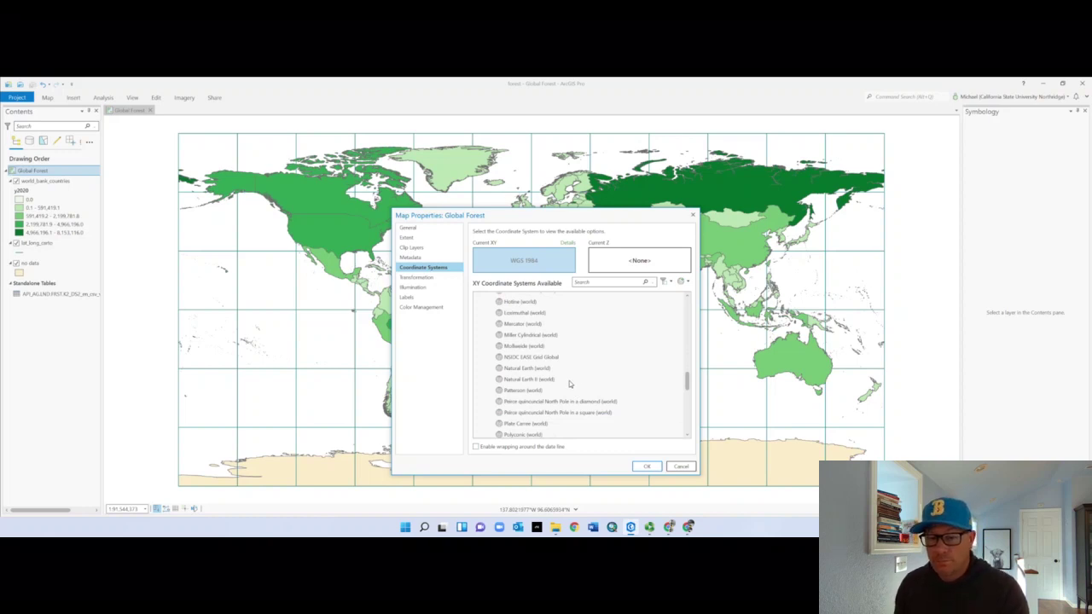
scroll(569, 380, "down", 2)
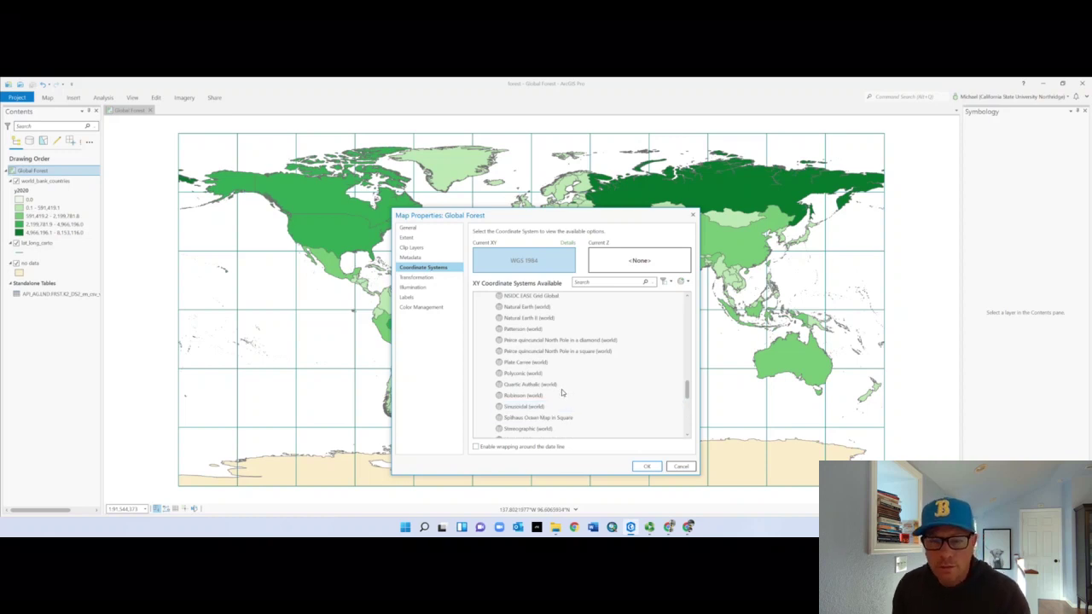
left_click(516, 385)
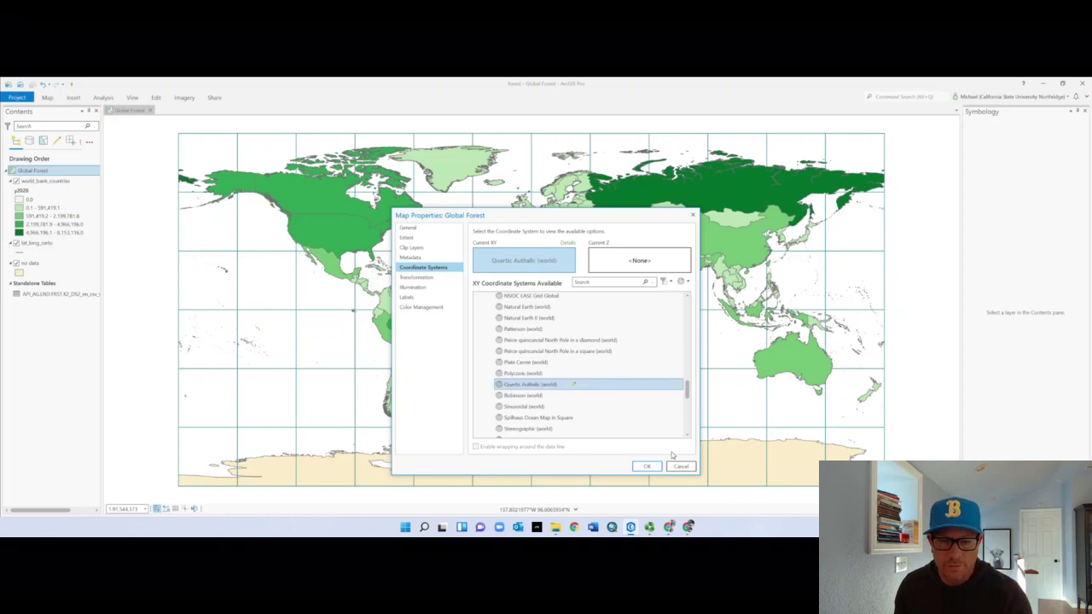
left_click(650, 466)
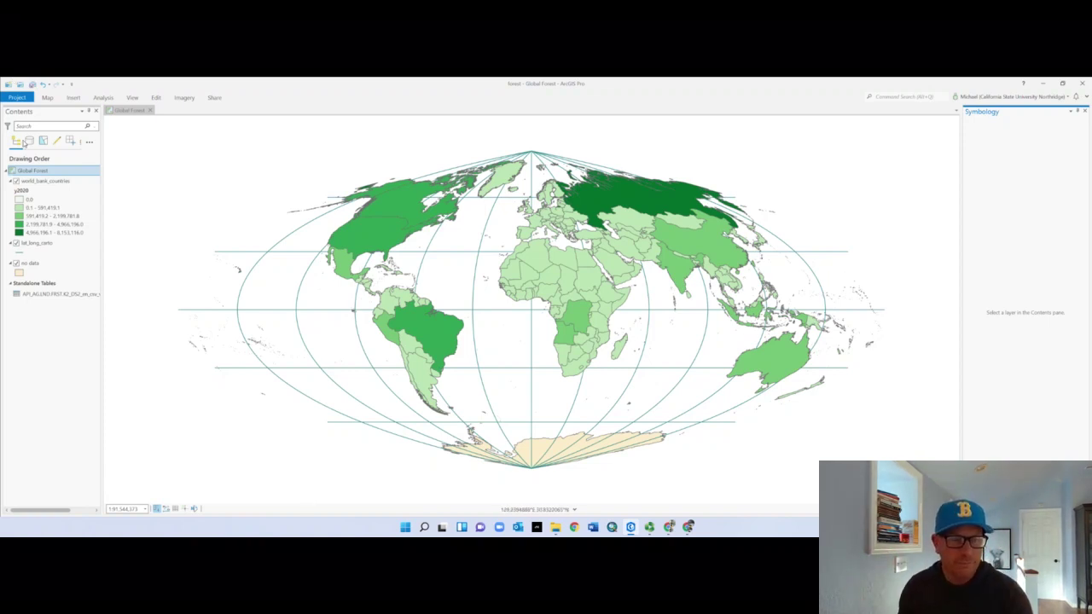
Reopen the Global Forest map's coordinate system settings and look through the other projected world coordinate systems
right_click(29, 173)
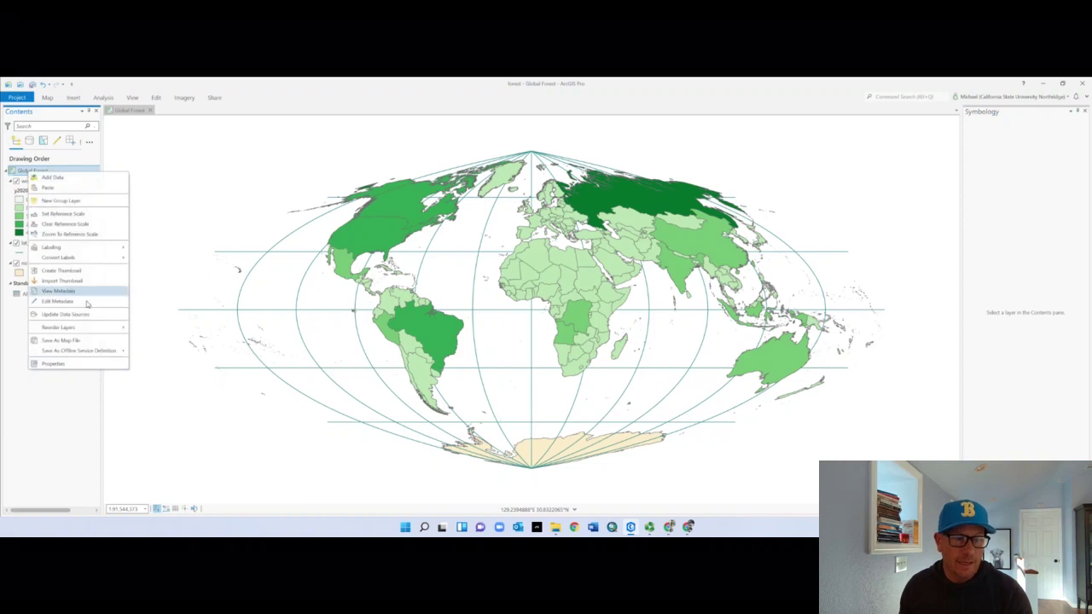
left_click(65, 364)
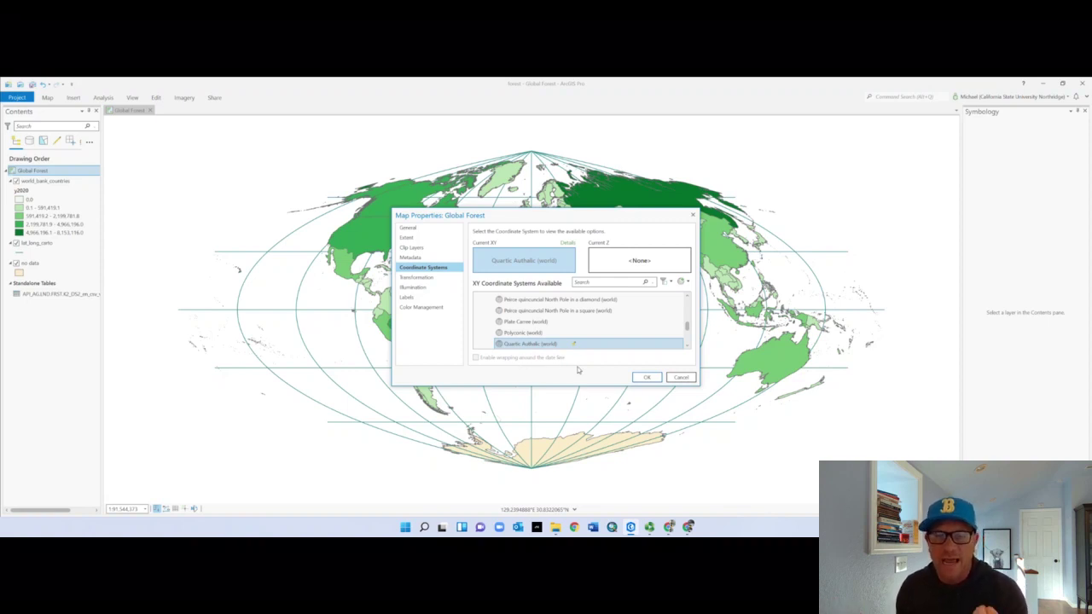
scroll(563, 342, "down", 5)
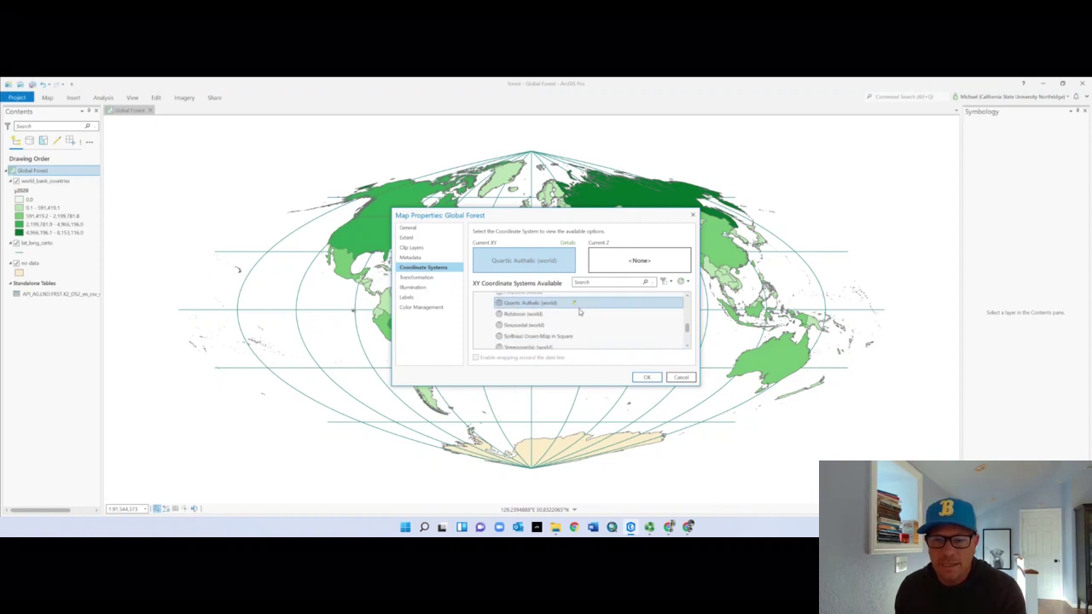
scroll(574, 342, "down", 2)
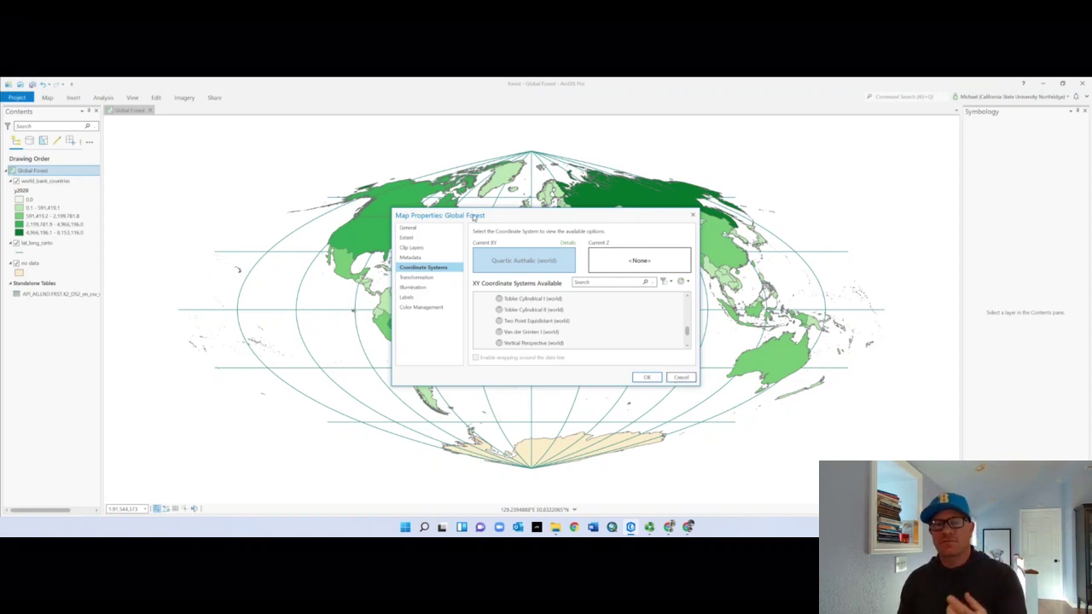
scroll(539, 310, "up", 2)
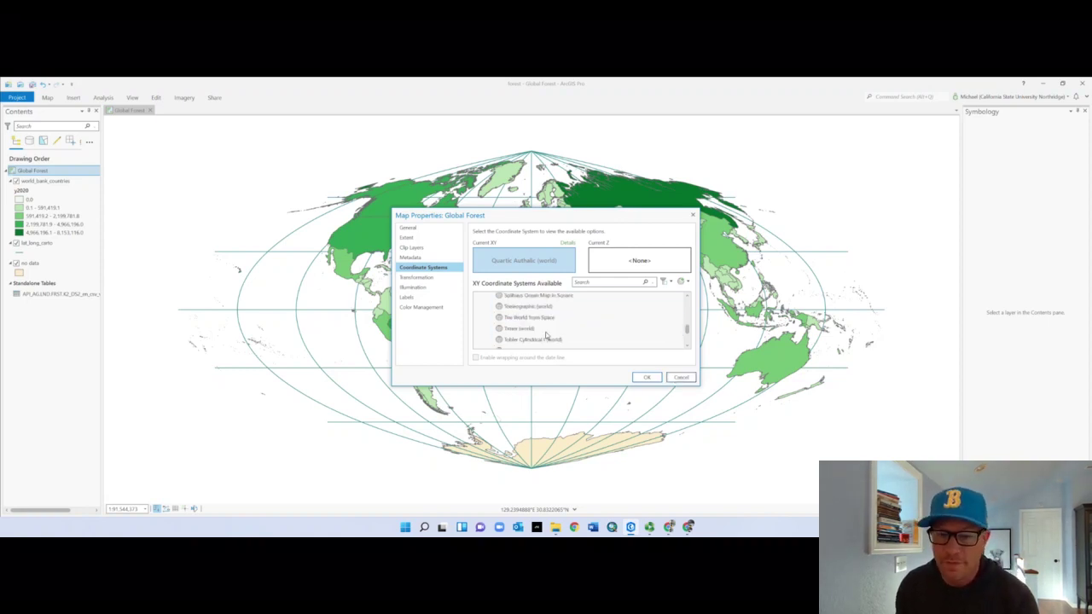